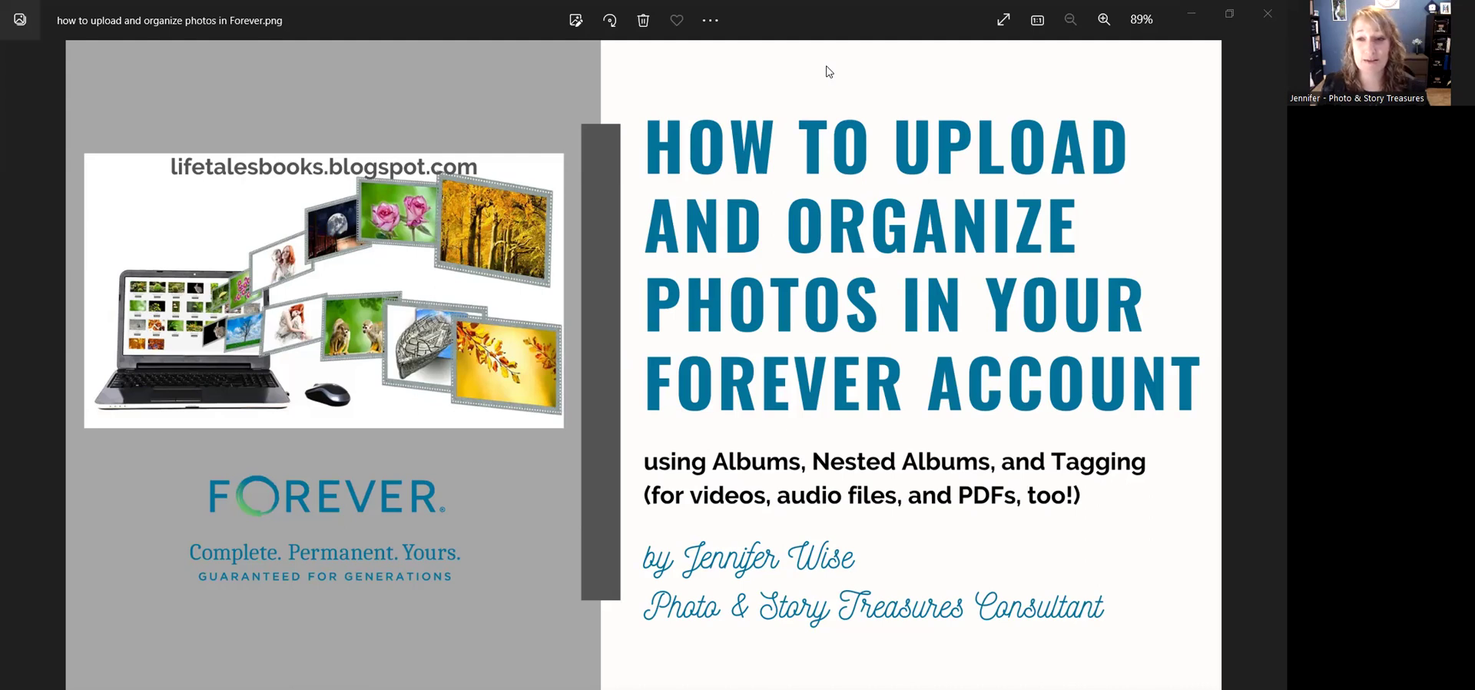
Switch to the forever.com home page in Chrome and check the account menu's storage details
{"action": "key", "text": "alt+Tab"}
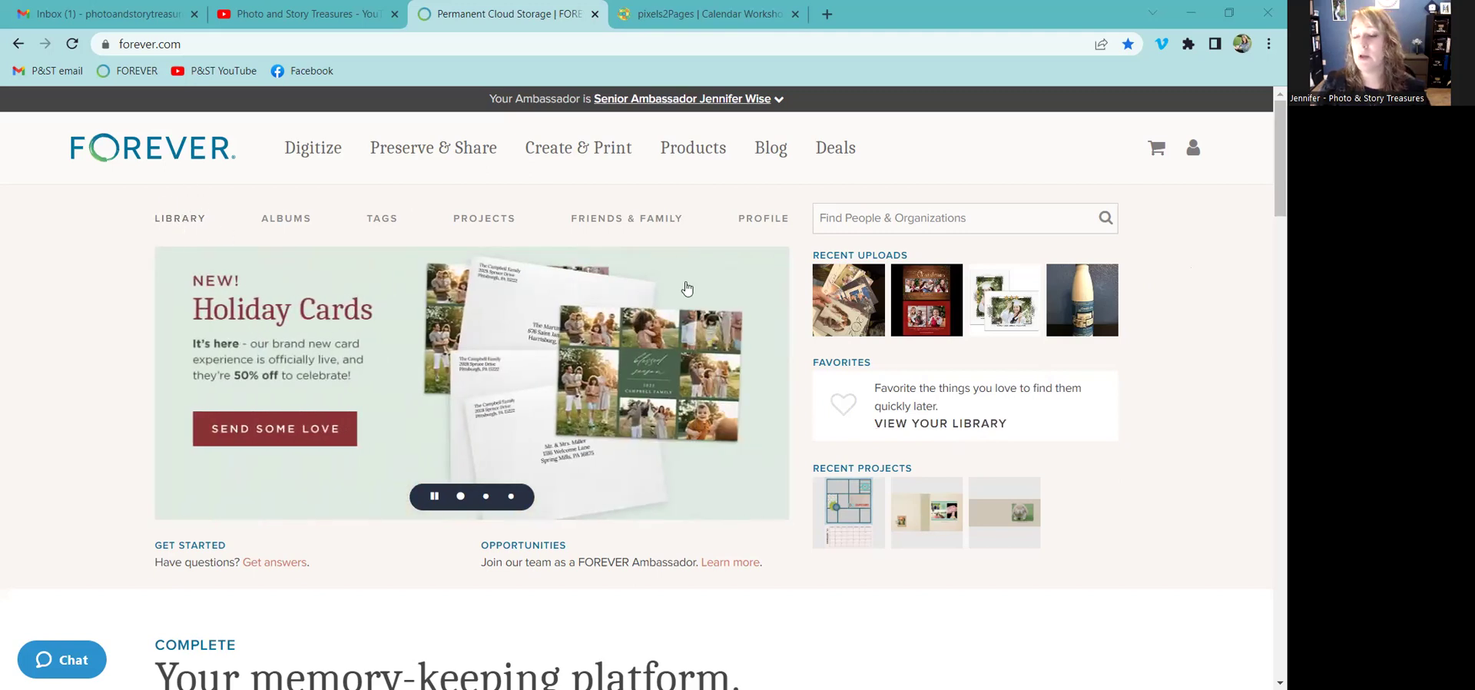
{"action": "left_click", "coordinate": [1199, 147]}
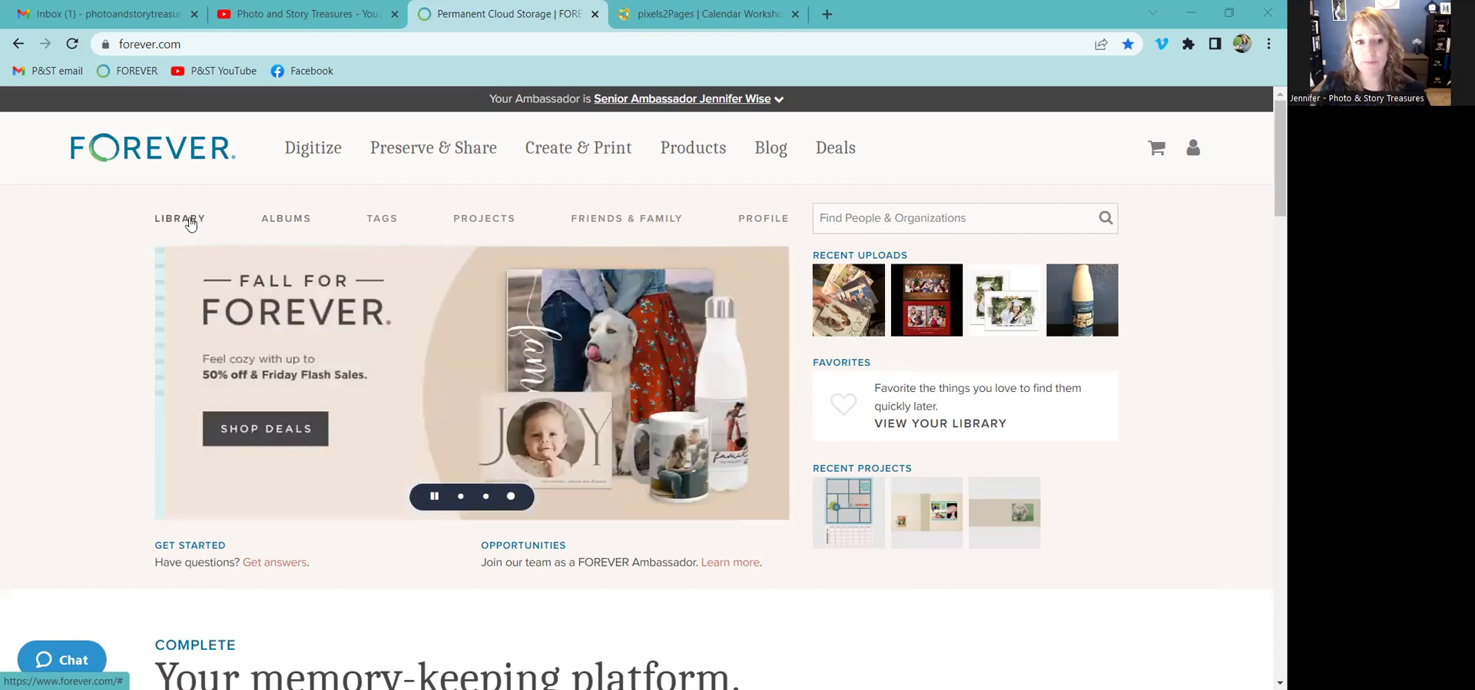
Browse the LIBRARY grid of all 127 files down and back up to the top
{"action": "left_click", "coordinate": [191, 221]}
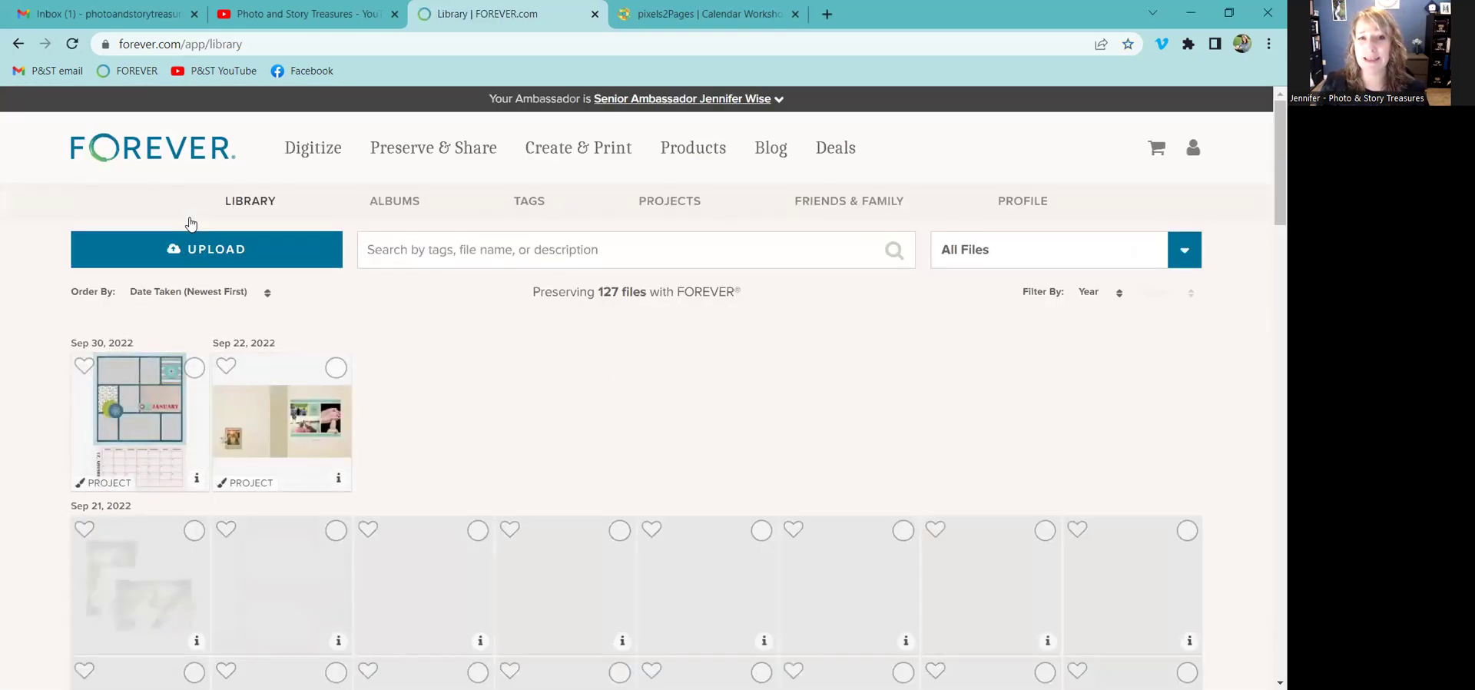
{"action": "scroll", "coordinate": [830, 395], "scroll_direction": "down", "scroll_amount": 3}
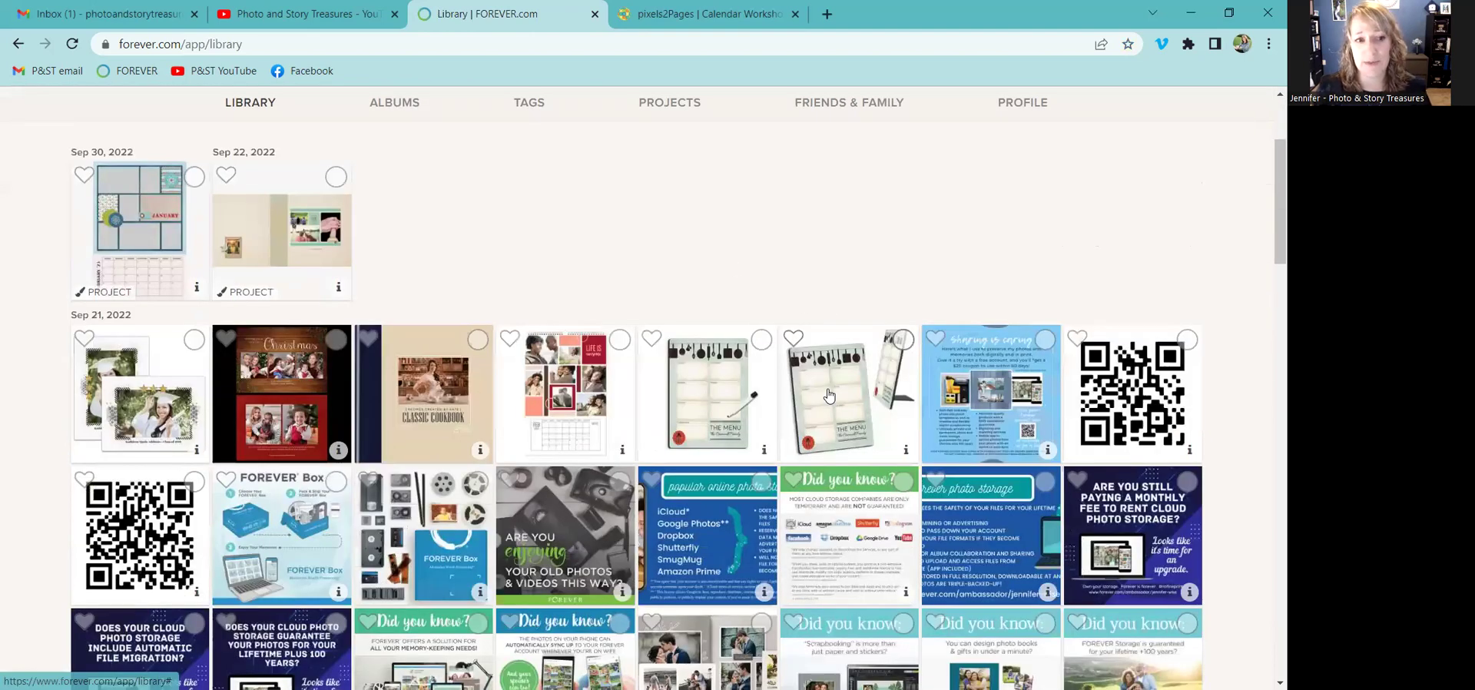
{"action": "scroll", "coordinate": [829, 395], "scroll_direction": "down", "scroll_amount": 1}
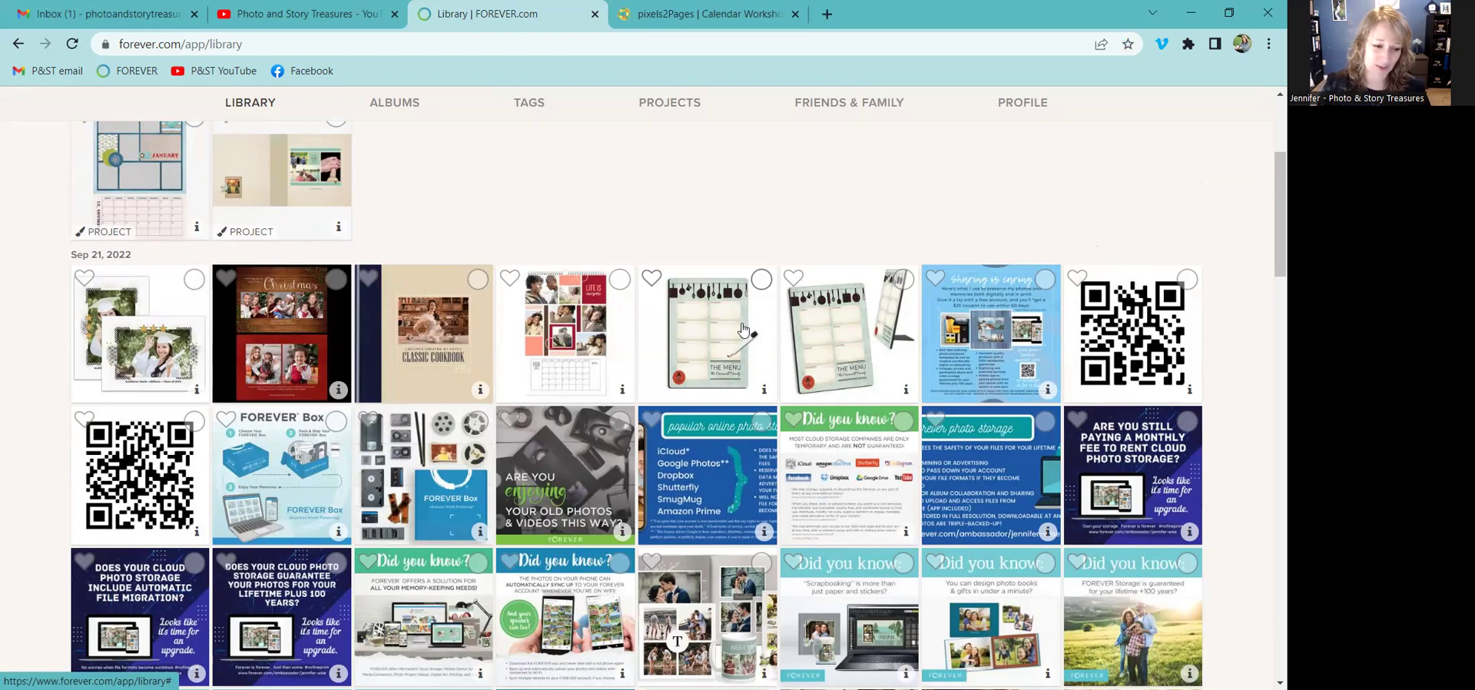
{"action": "scroll", "coordinate": [769, 436], "scroll_direction": "down", "scroll_amount": 2}
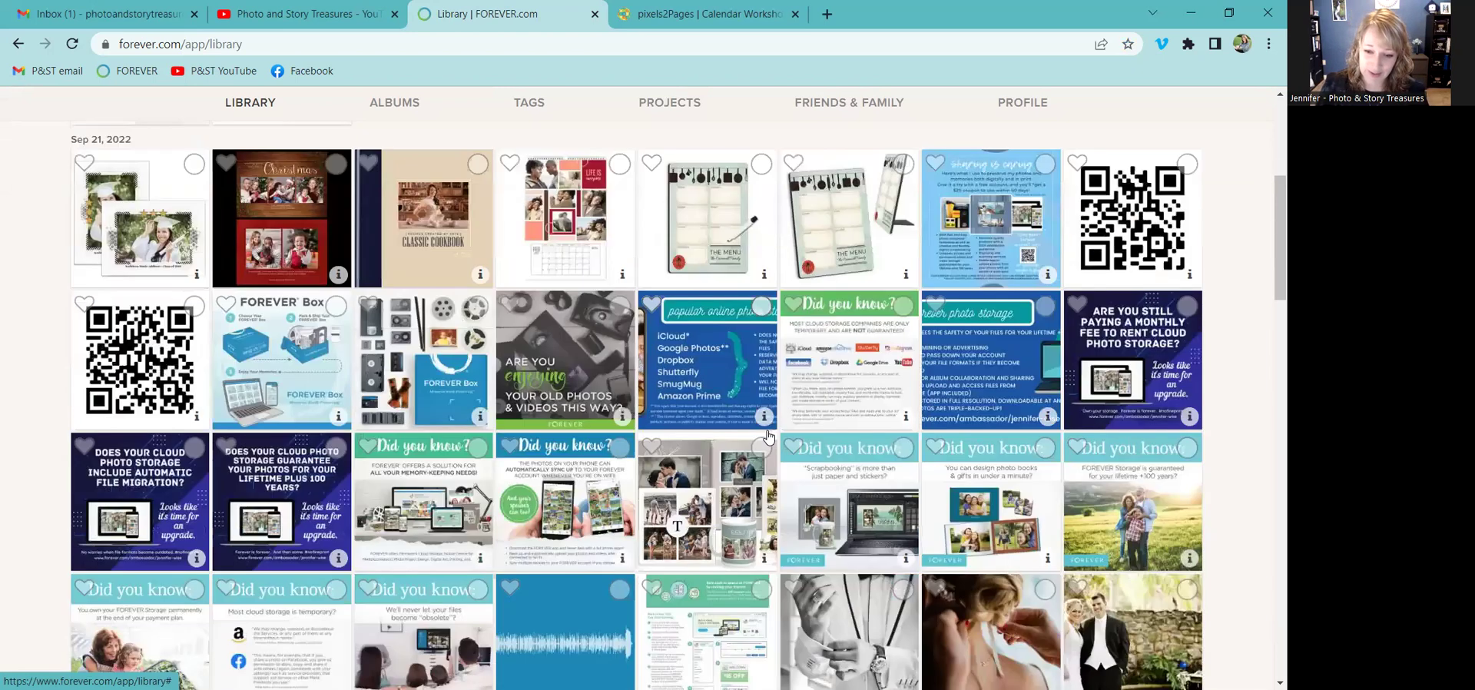
{"action": "scroll", "coordinate": [730, 446], "scroll_direction": "up", "scroll_amount": 3}
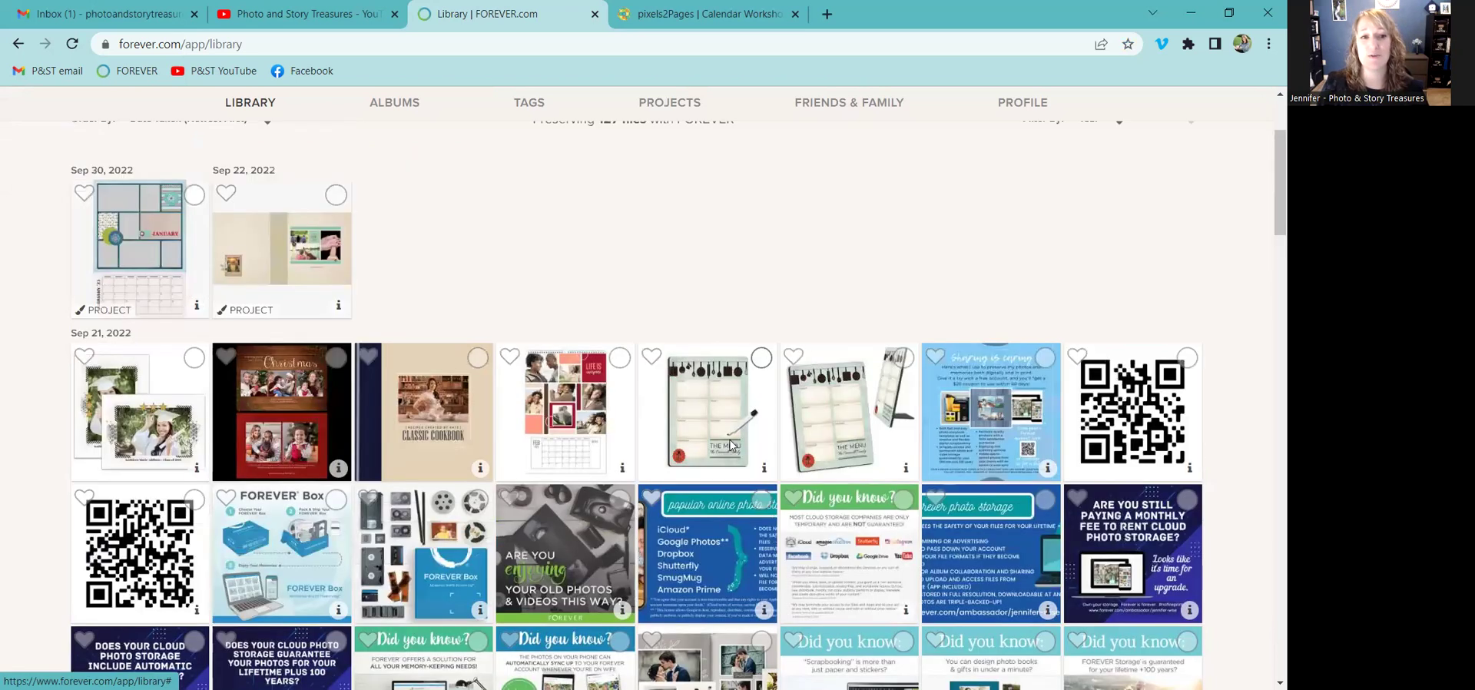
{"action": "scroll", "coordinate": [730, 445], "scroll_direction": "up", "scroll_amount": 2}
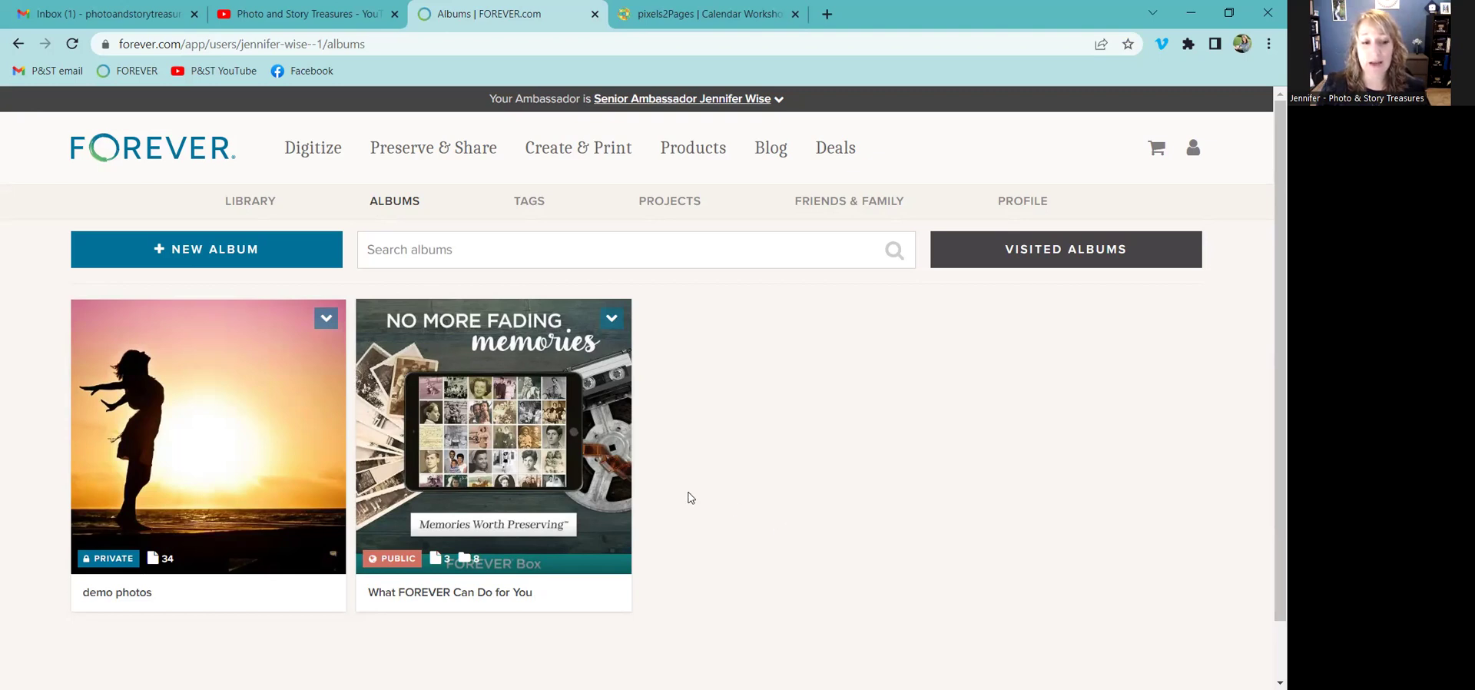
Create an album named 'demo photos 2' with Friends And Family privacy
{"action": "left_click", "coordinate": [236, 251]}
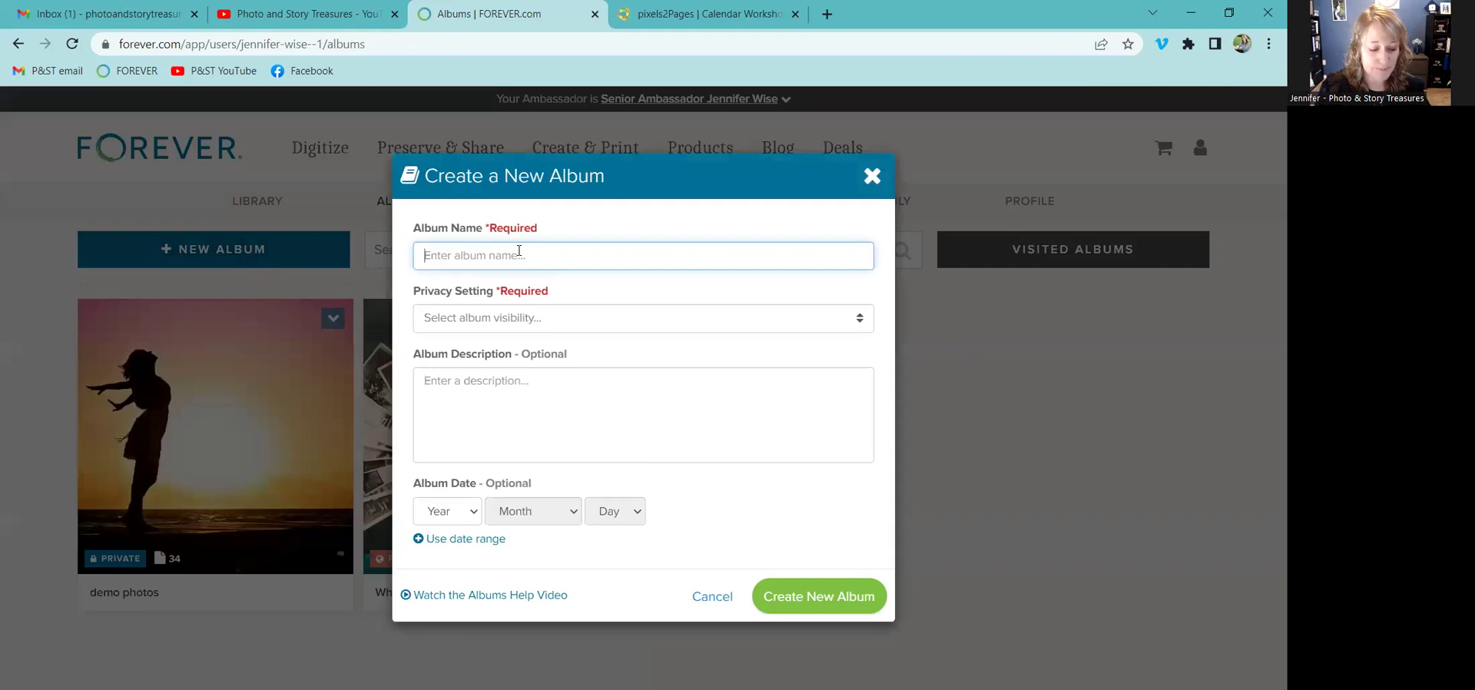
{"action": "type", "text": "demo photos 2"}
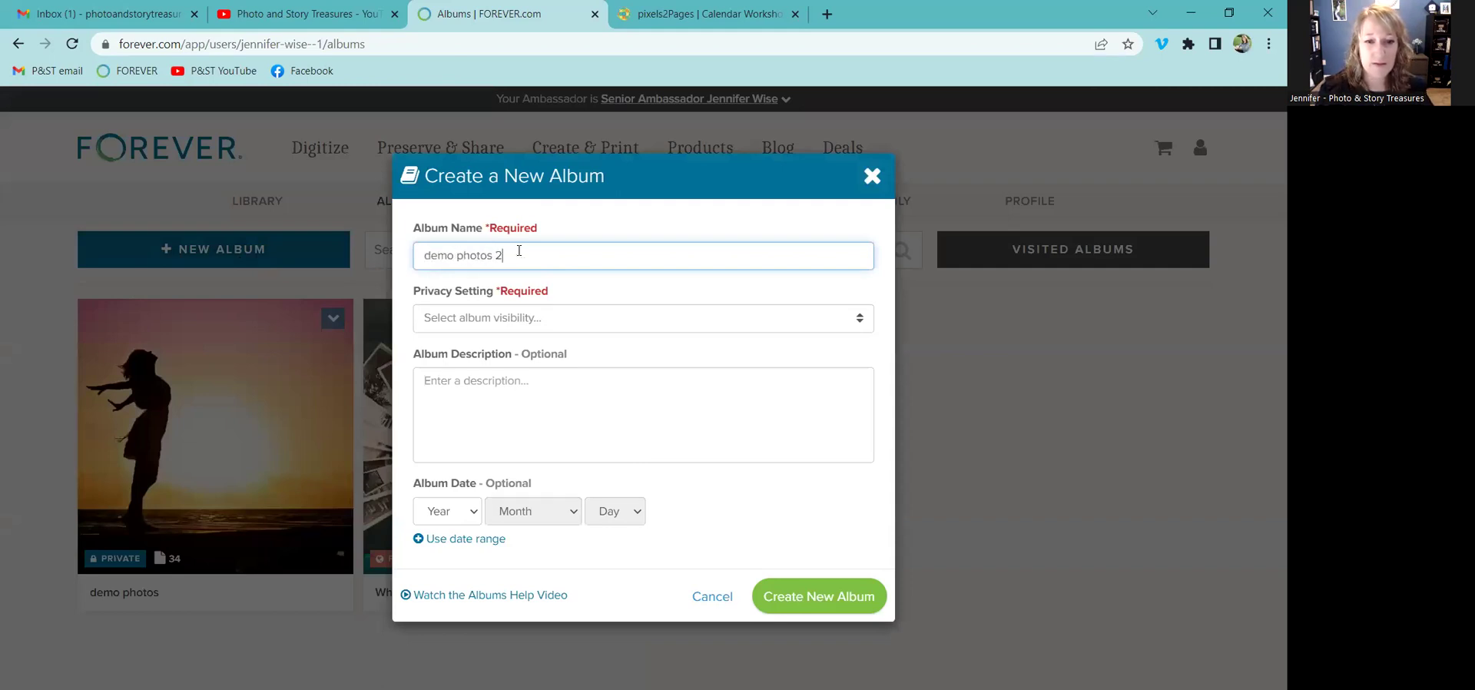
{"action": "left_click", "coordinate": [855, 321]}
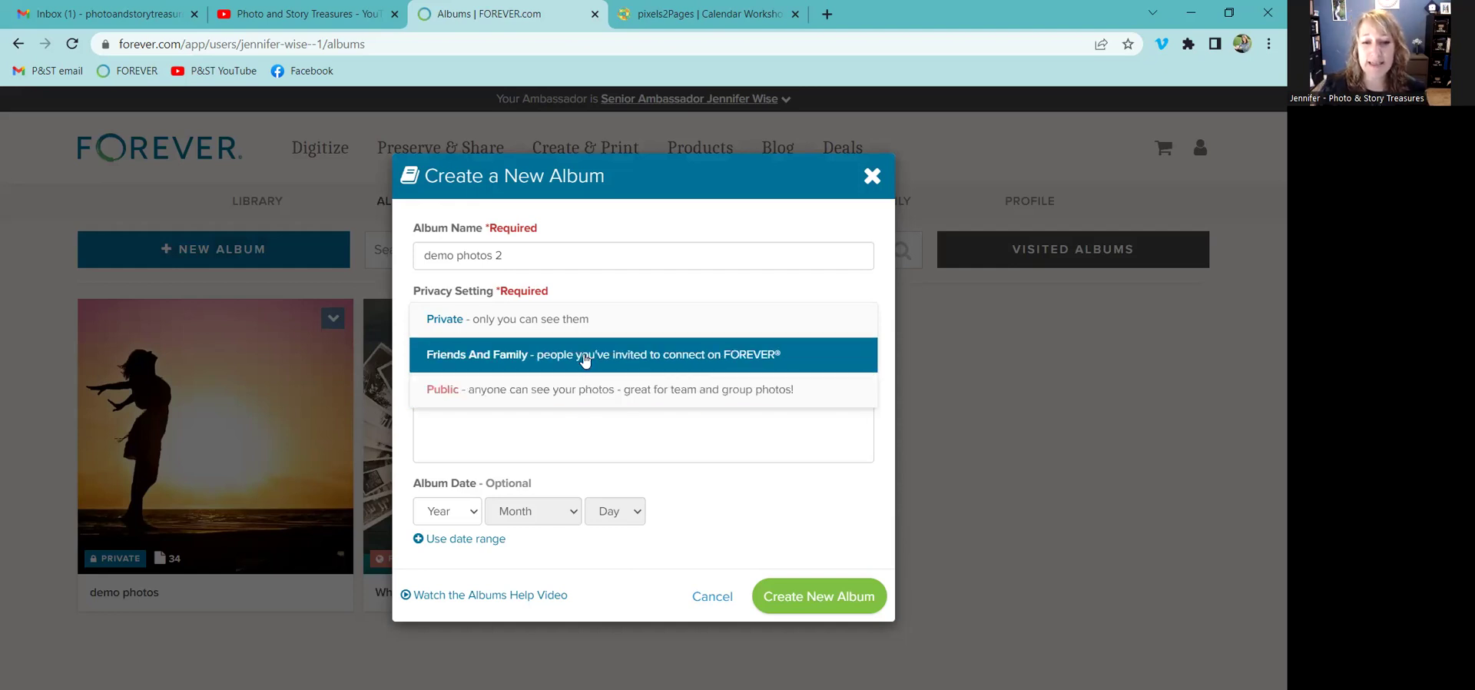
{"action": "left_click", "coordinate": [584, 358]}
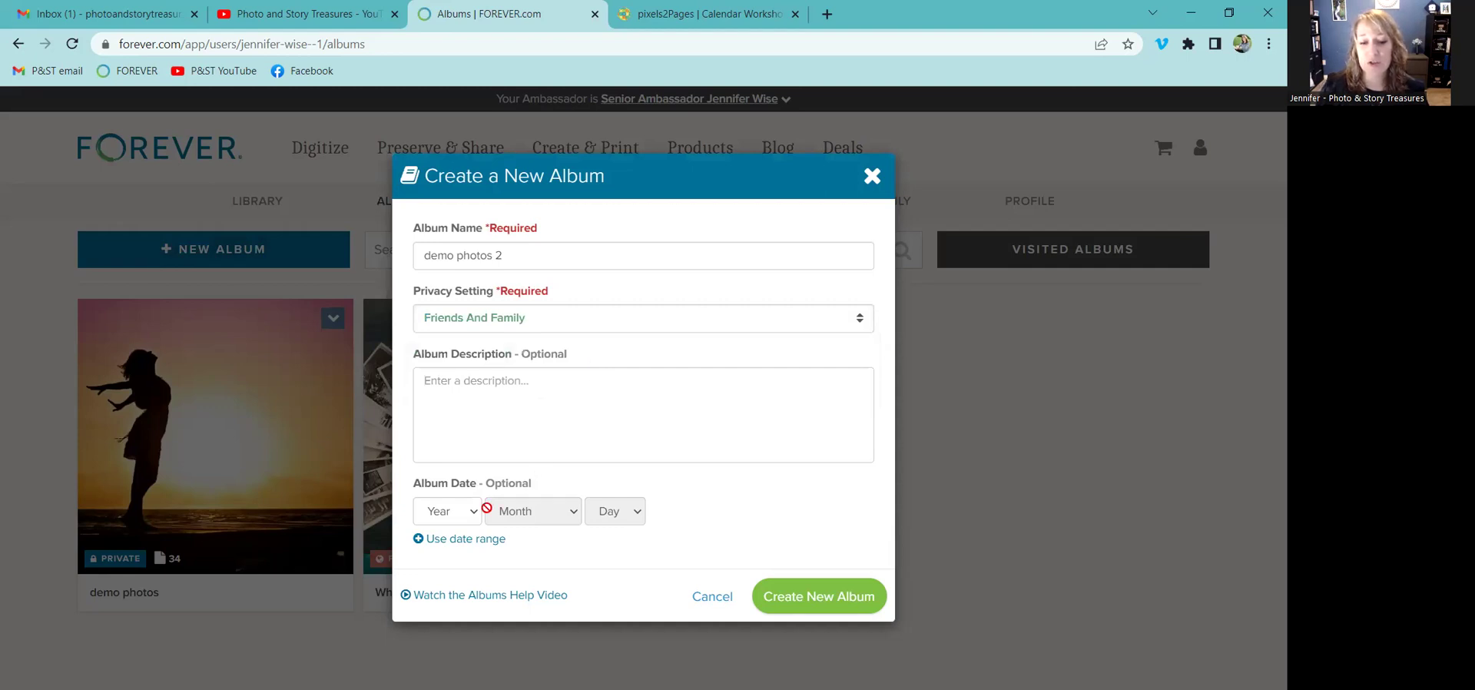
{"action": "left_click", "coordinate": [831, 598]}
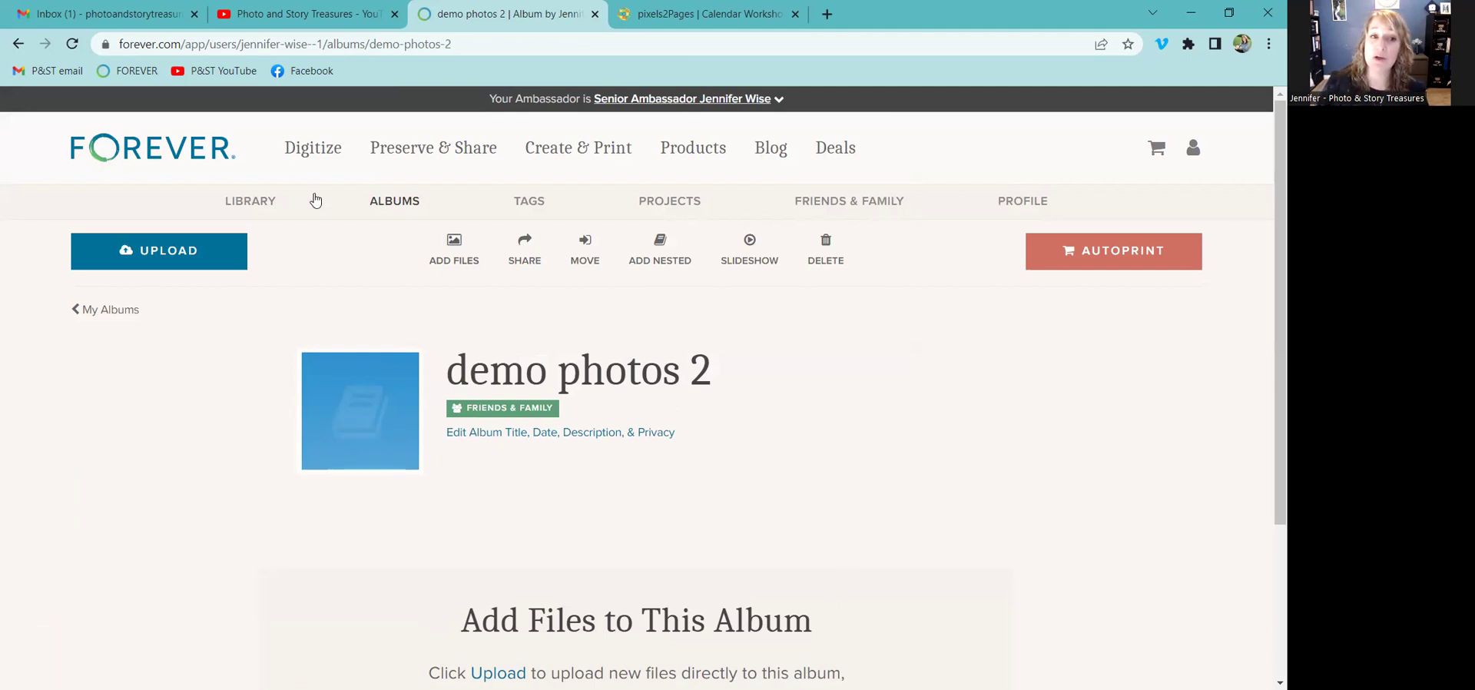
Add the Classic Cookbook cover from the library to demo photos 2, then view the albums list
{"action": "left_click", "coordinate": [261, 204]}
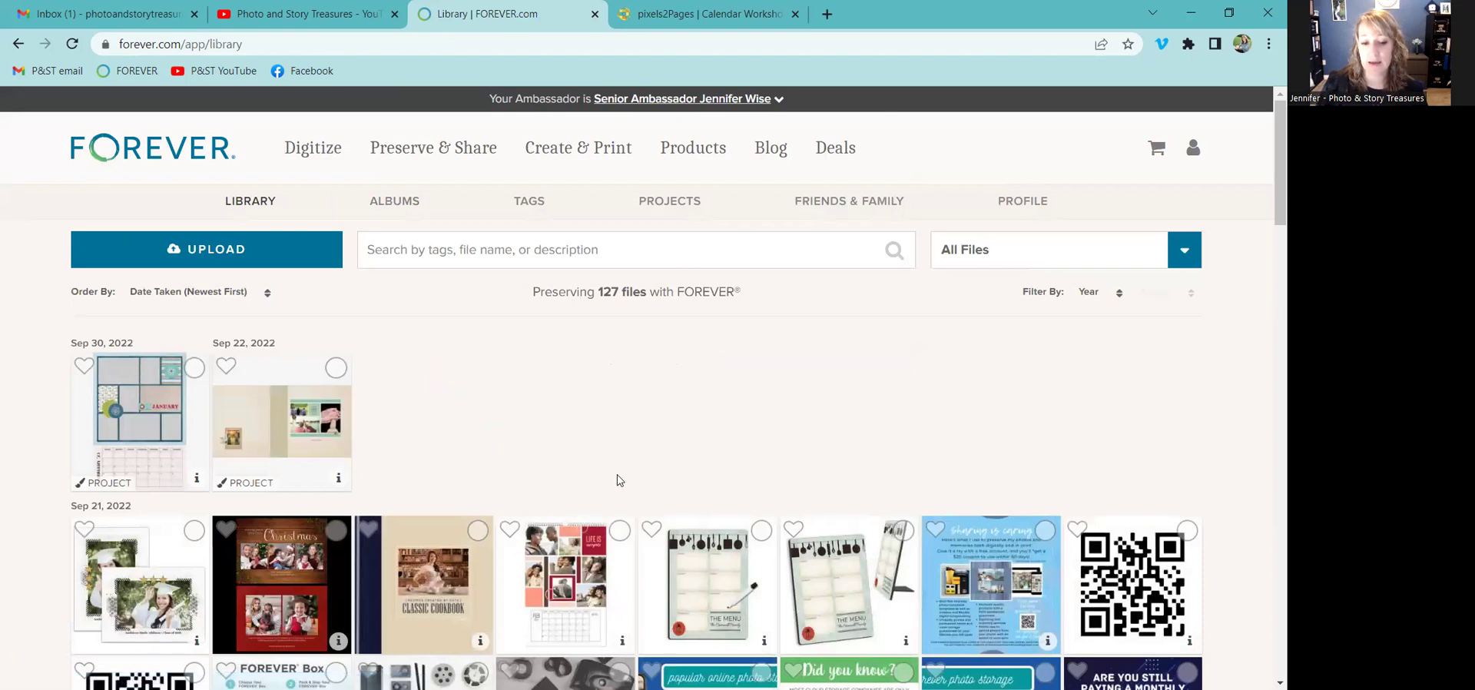
{"action": "left_click", "coordinate": [478, 532]}
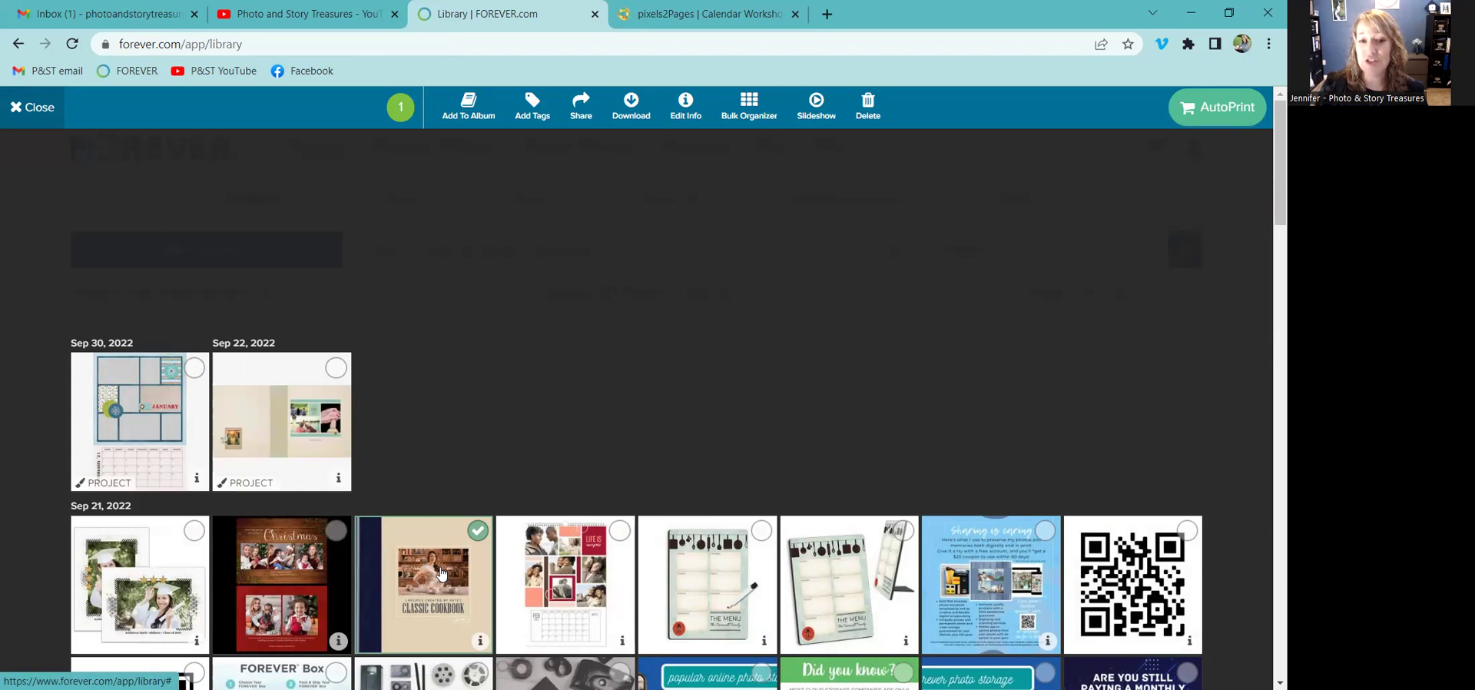
{"action": "left_click", "coordinate": [467, 117]}
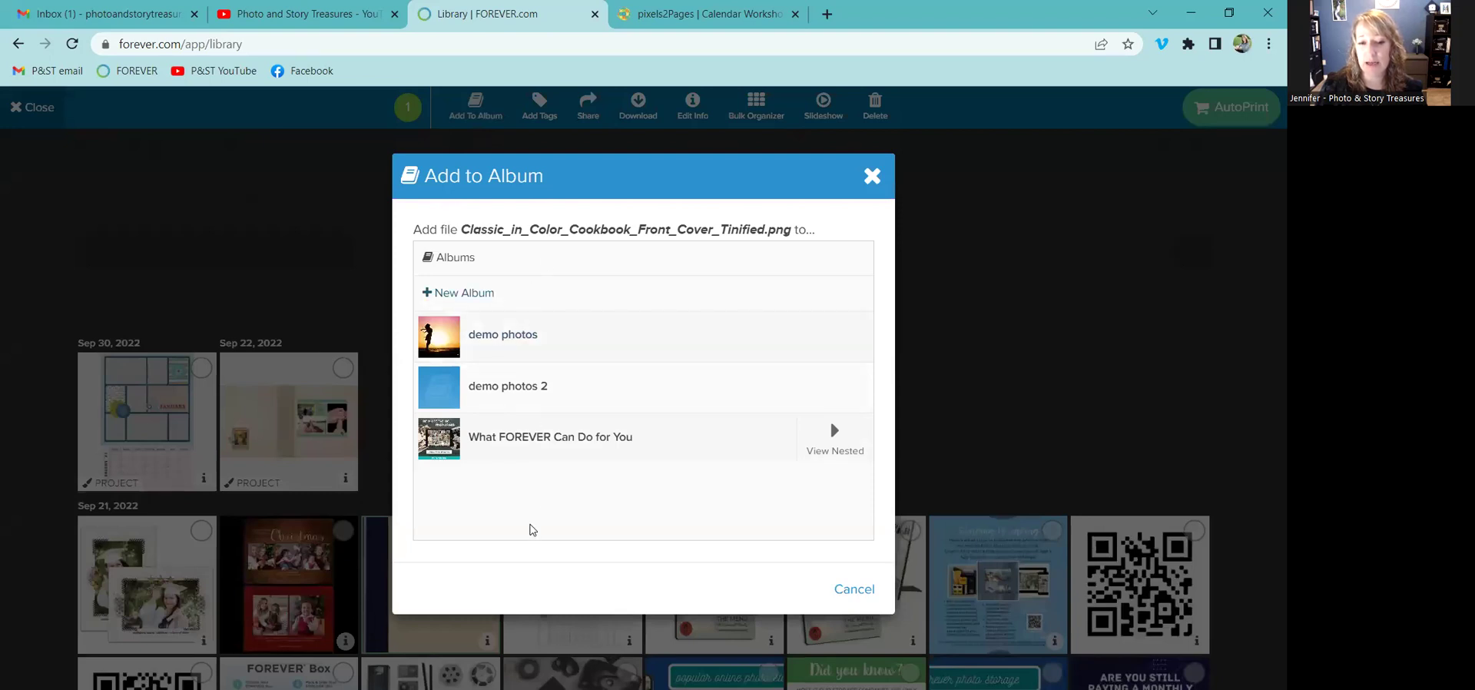
{"action": "left_click", "coordinate": [540, 392]}
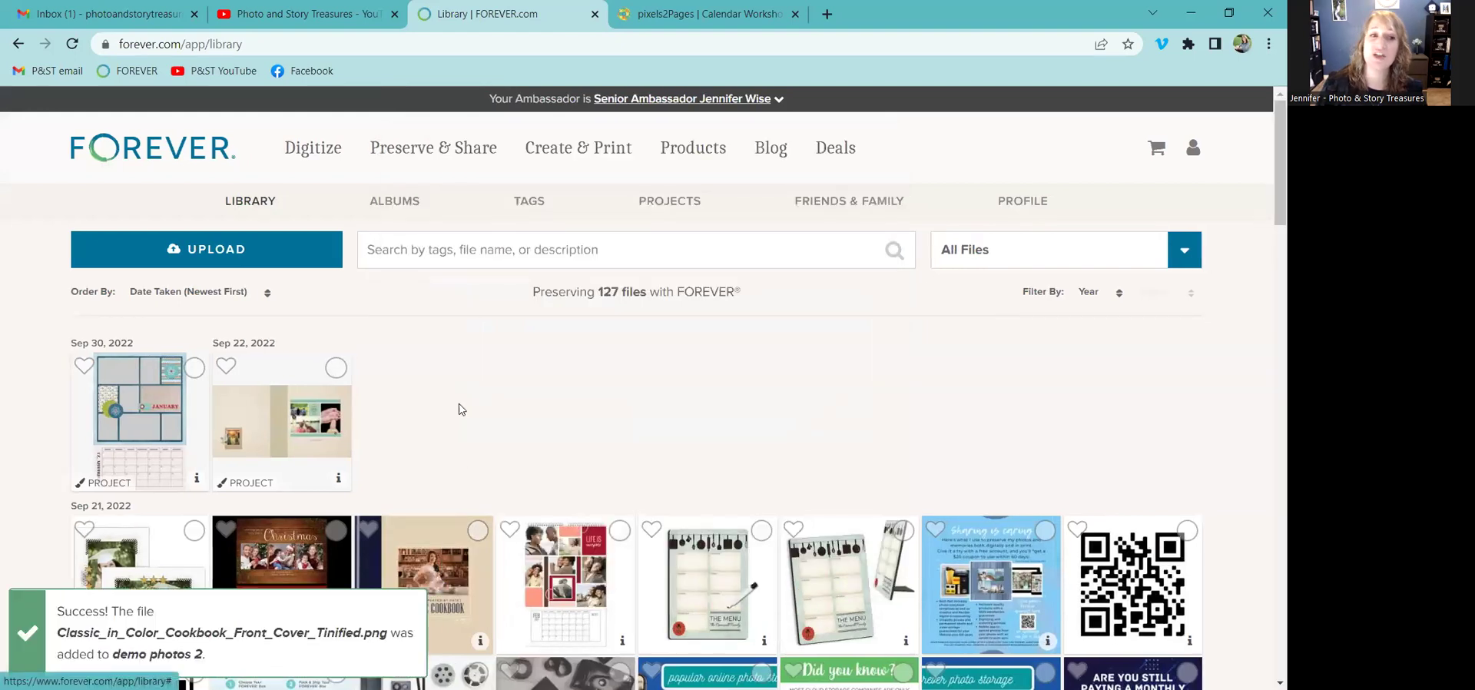
{"action": "left_click", "coordinate": [398, 201]}
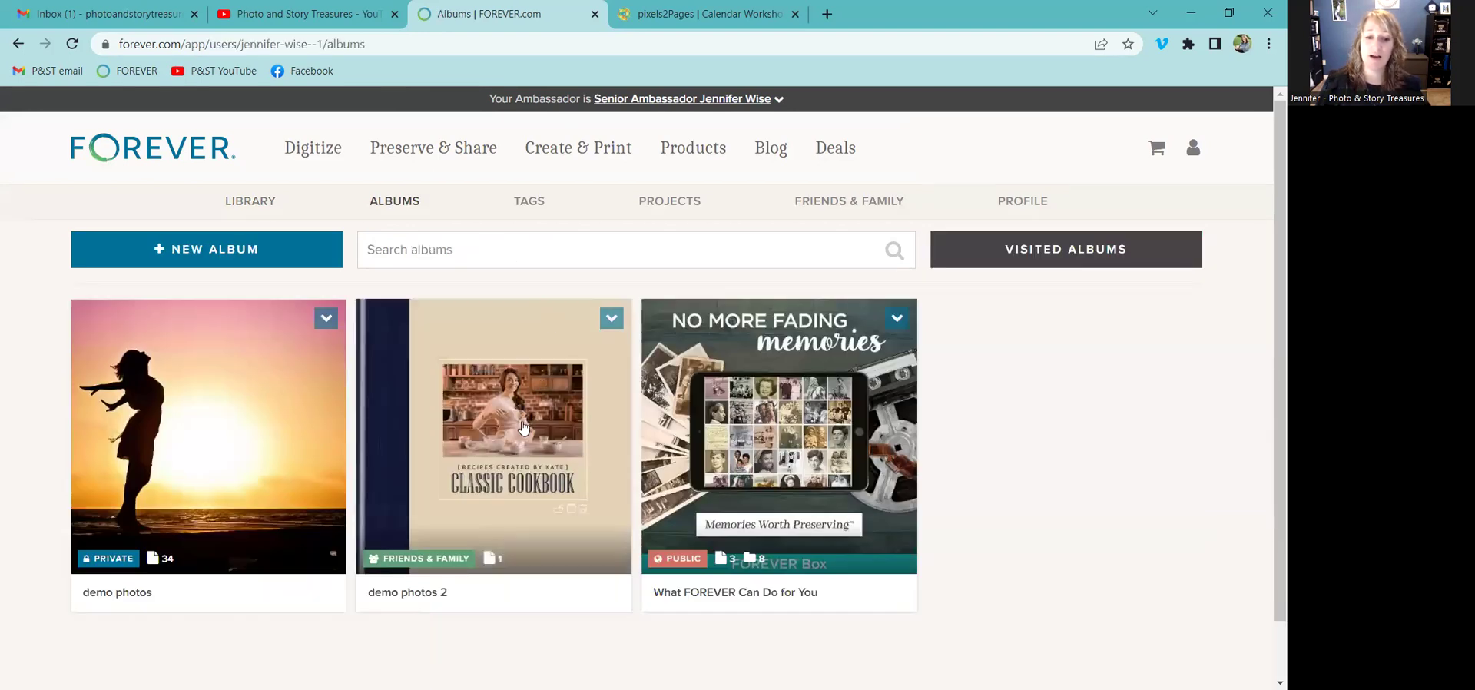
Open the demo photos 2 album and start an upload into it
{"action": "left_click", "coordinate": [409, 593]}
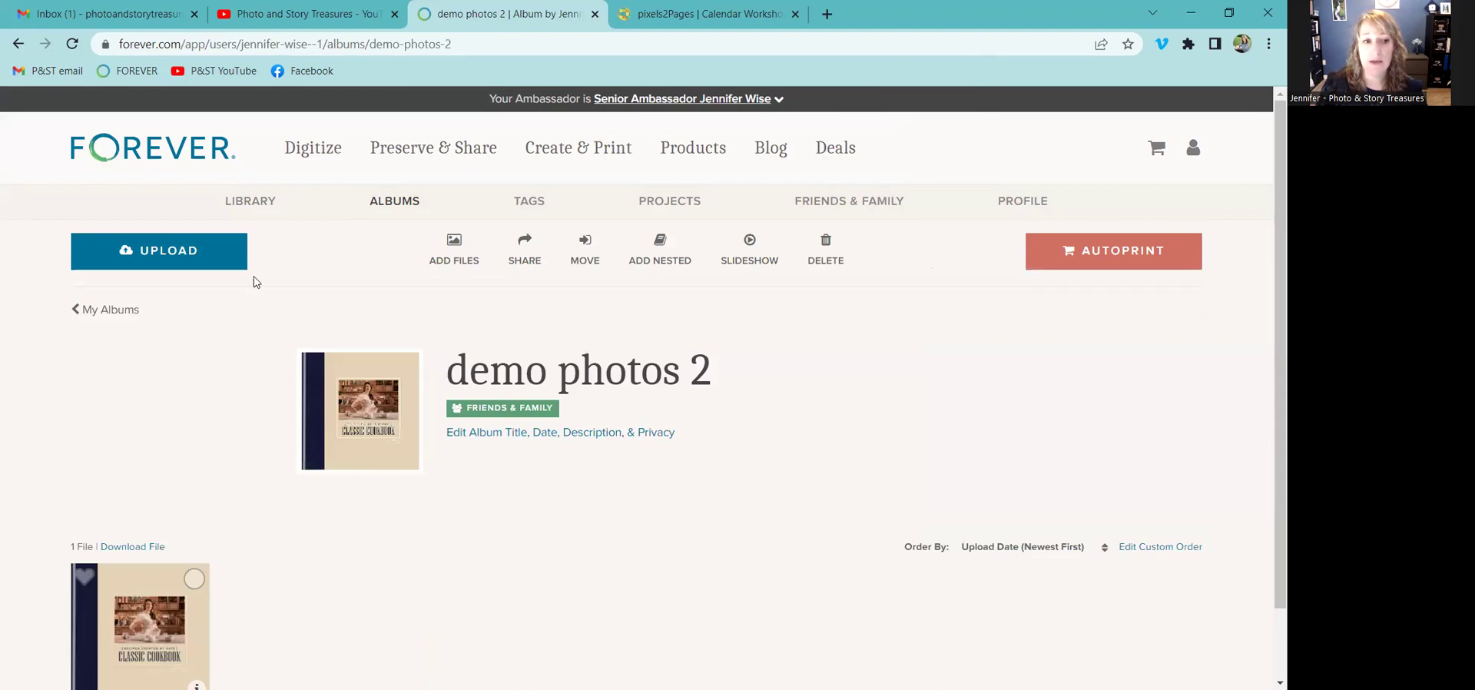
{"action": "left_click", "coordinate": [192, 260]}
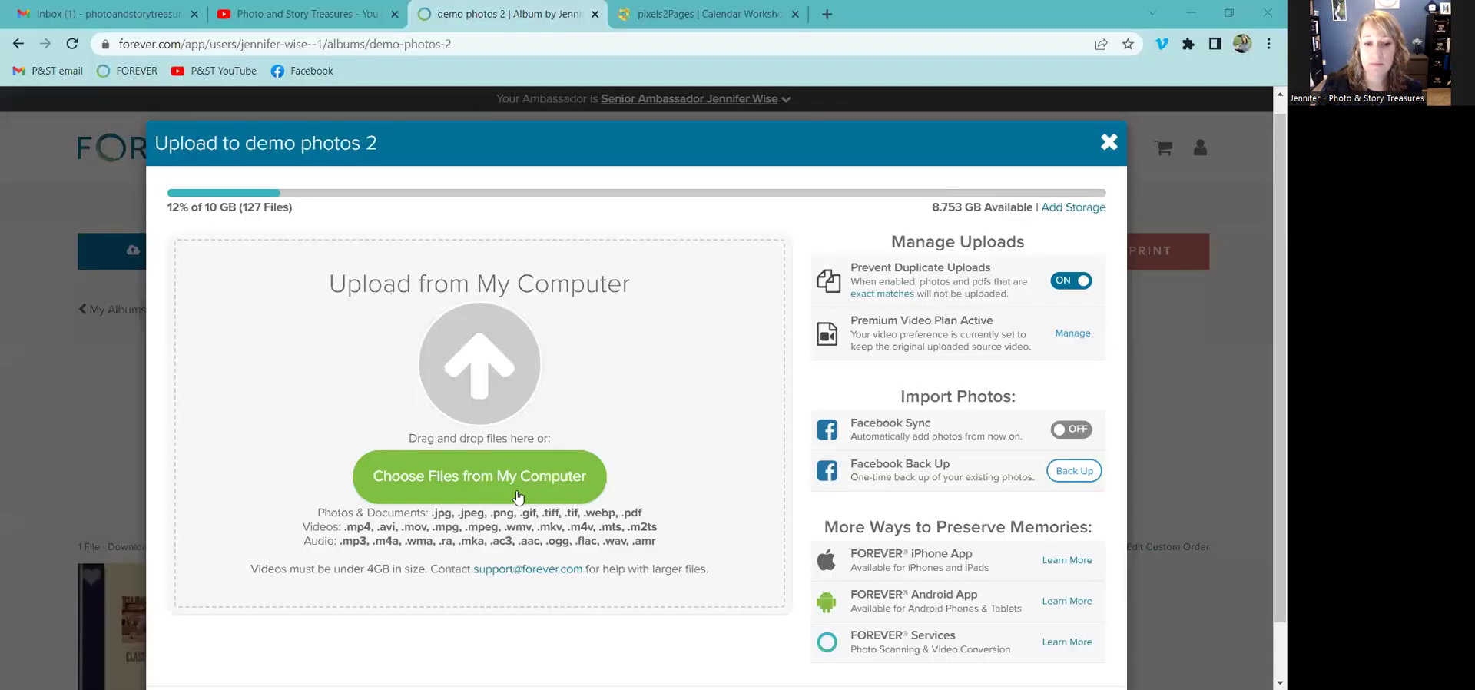
Upload SOS Graphic 2022.png into the demo photos 2 album
{"action": "left_click", "coordinate": [517, 481]}
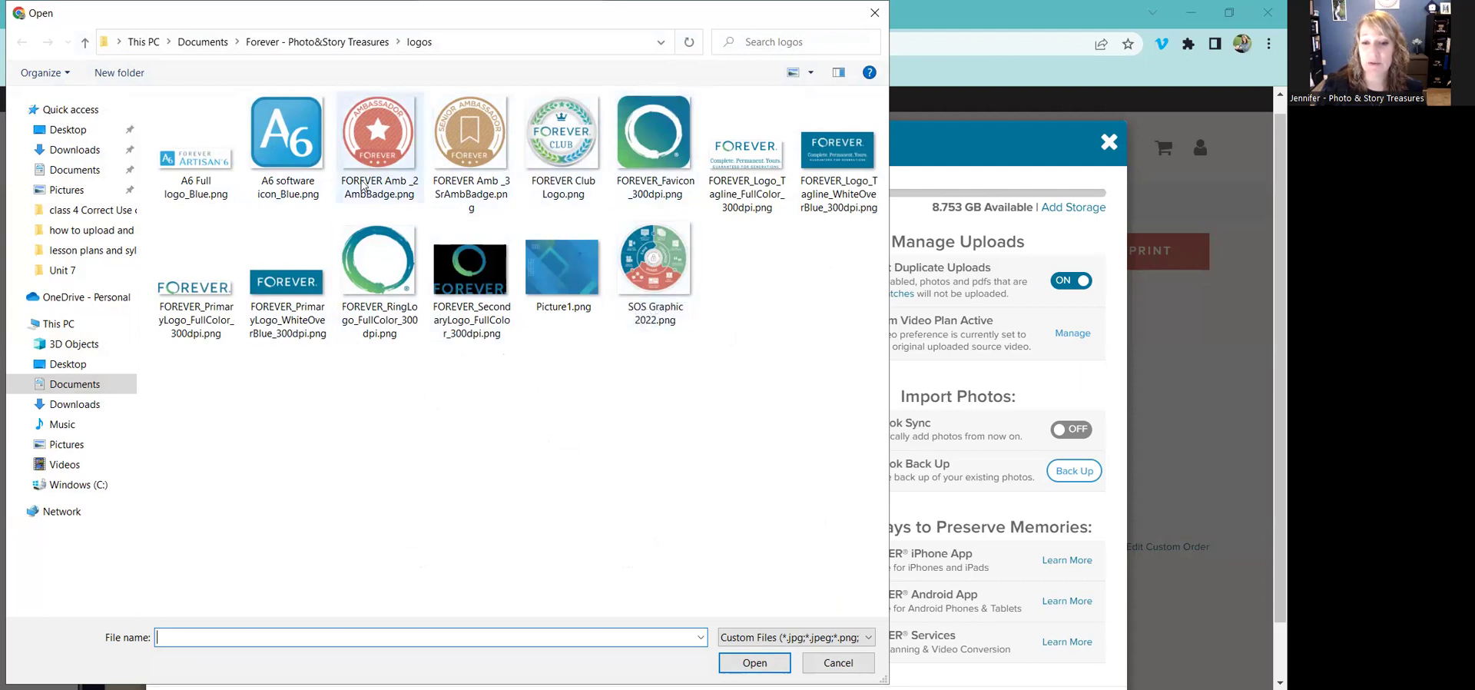
{"action": "left_click", "coordinate": [649, 258]}
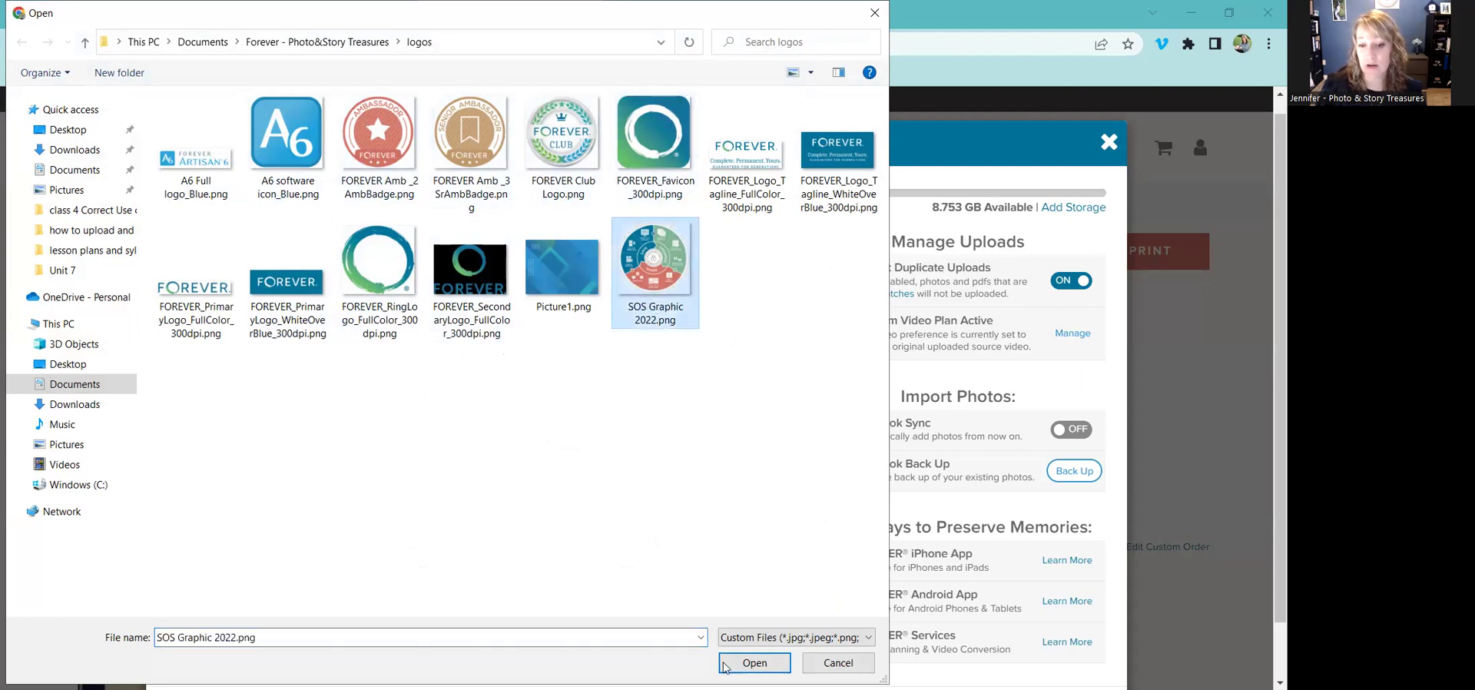
{"action": "left_click", "coordinate": [753, 663]}
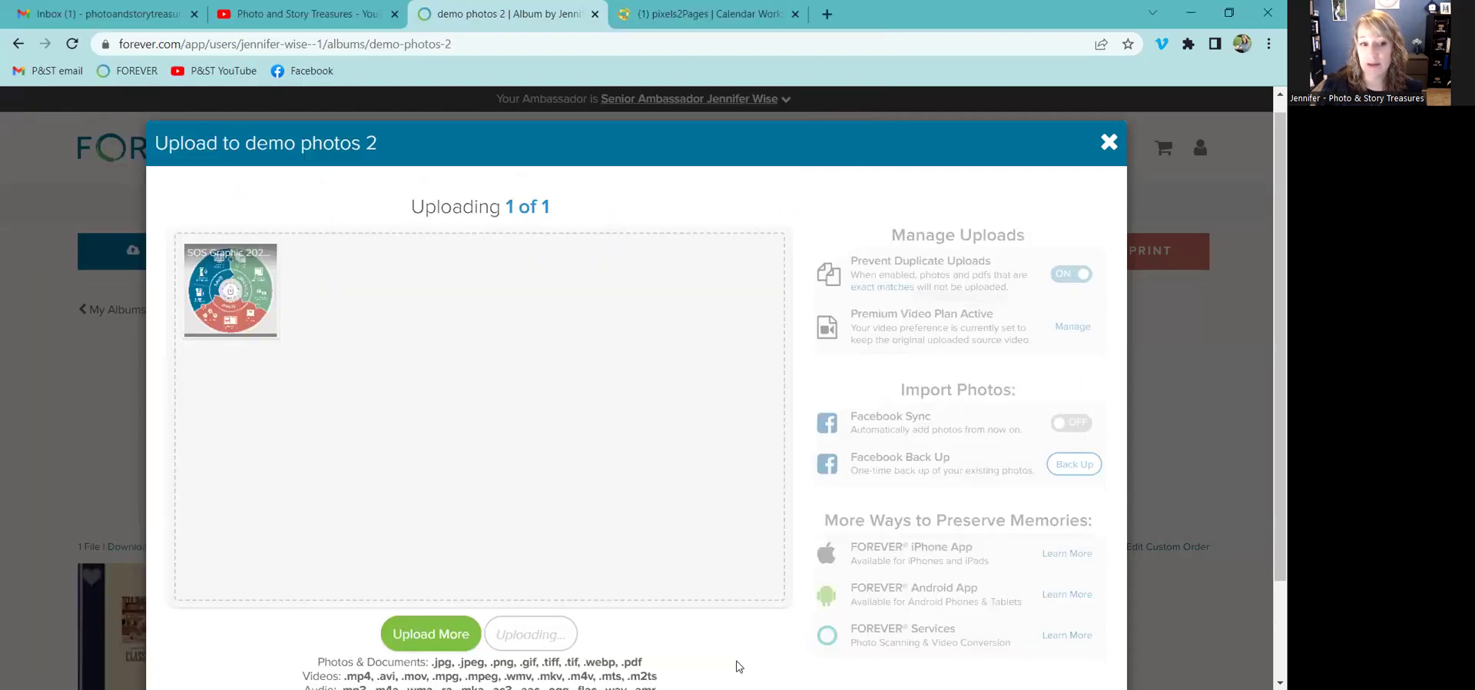
Browse to Forever Product Images > Forever products > books and pick Tell Your Story images
{"action": "left_click", "coordinate": [423, 633]}
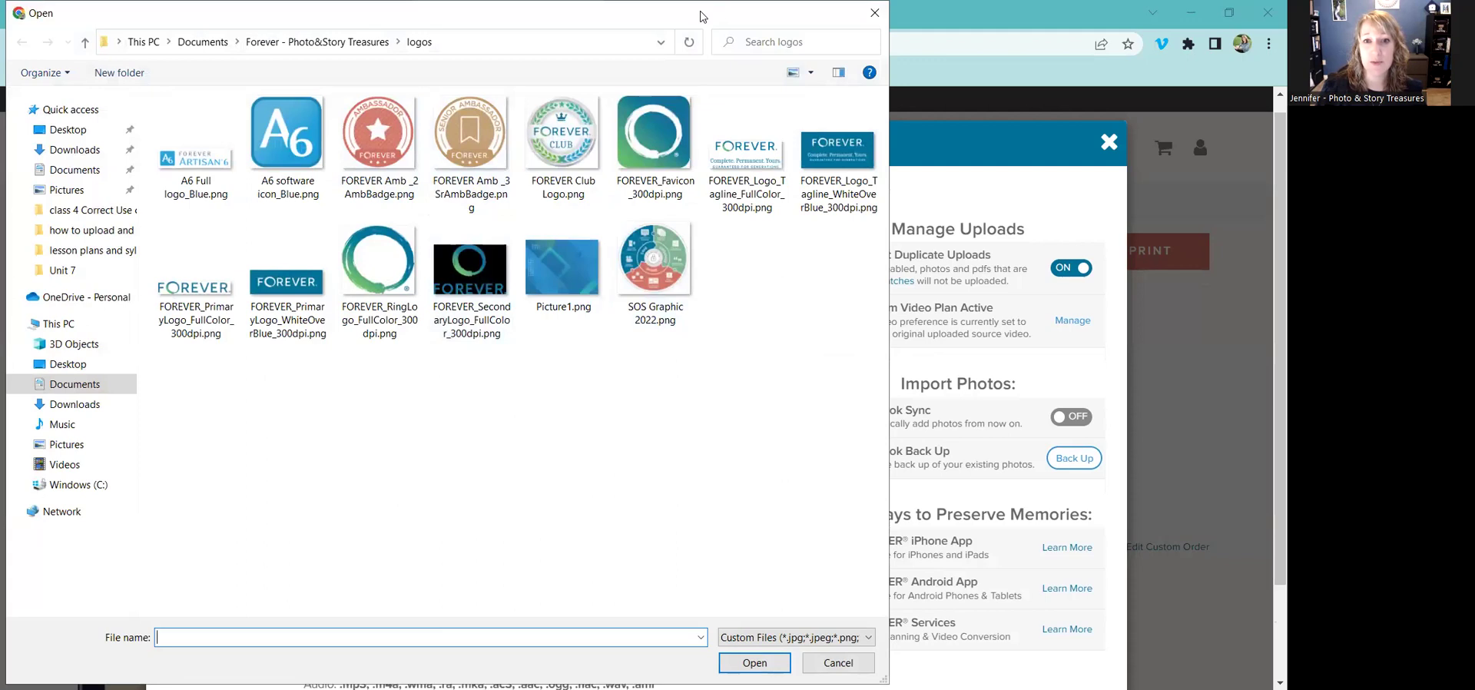
{"action": "left_click", "coordinate": [311, 46]}
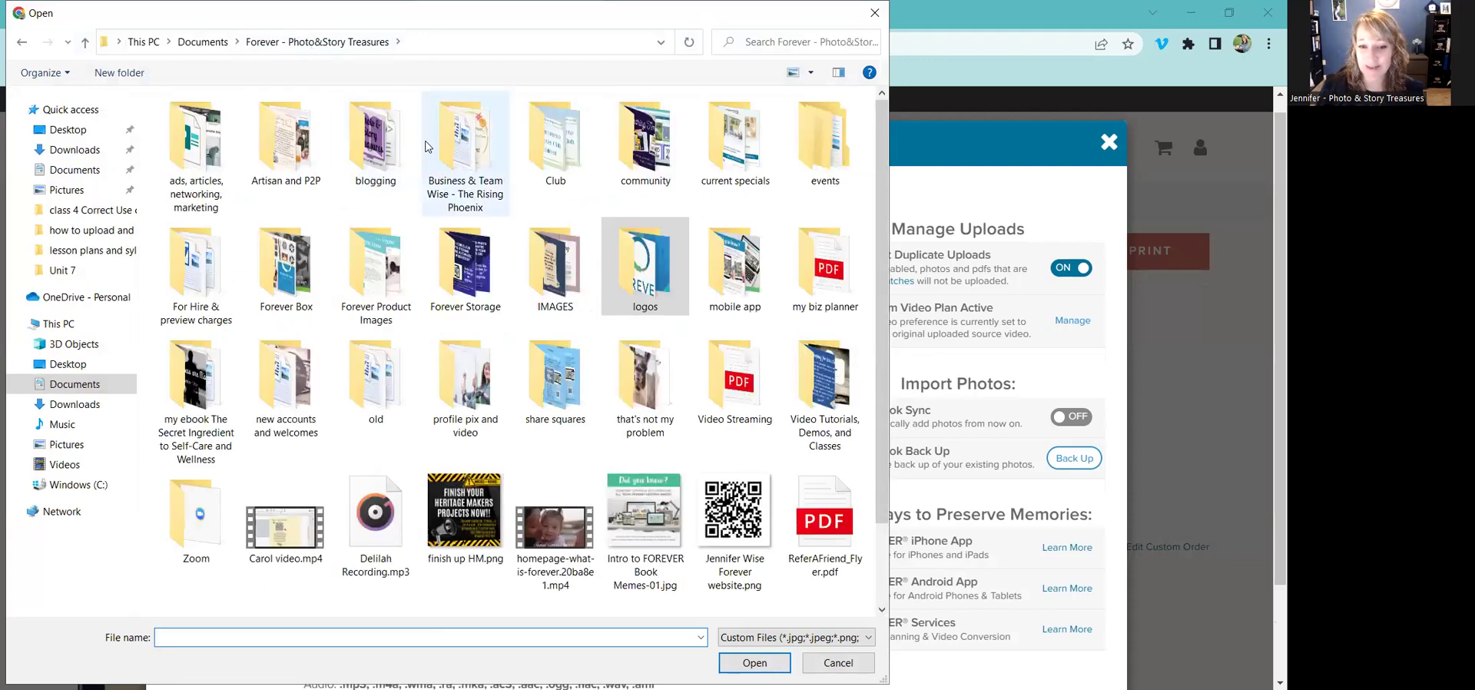
{"action": "left_click", "coordinate": [382, 270]}
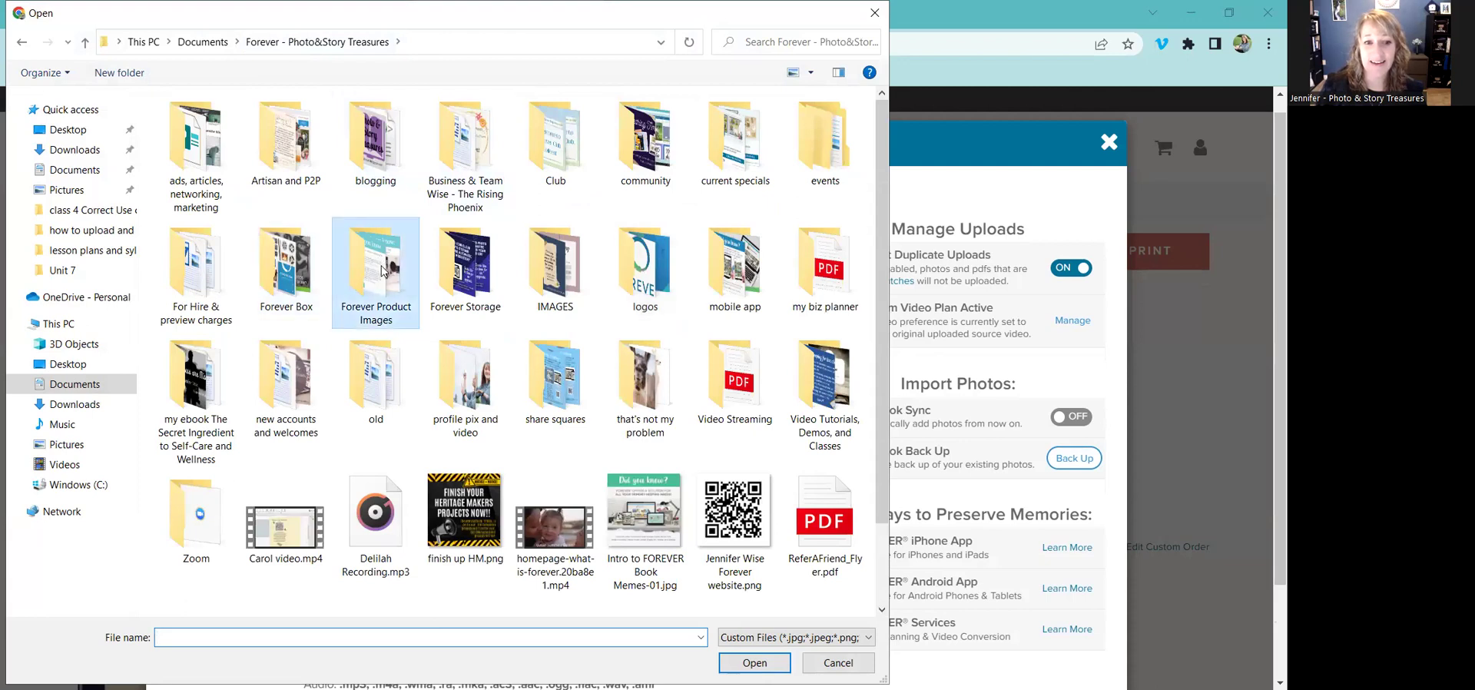
{"action": "double_click", "coordinate": [382, 270]}
{"action": "double_click", "coordinate": [196, 139]}
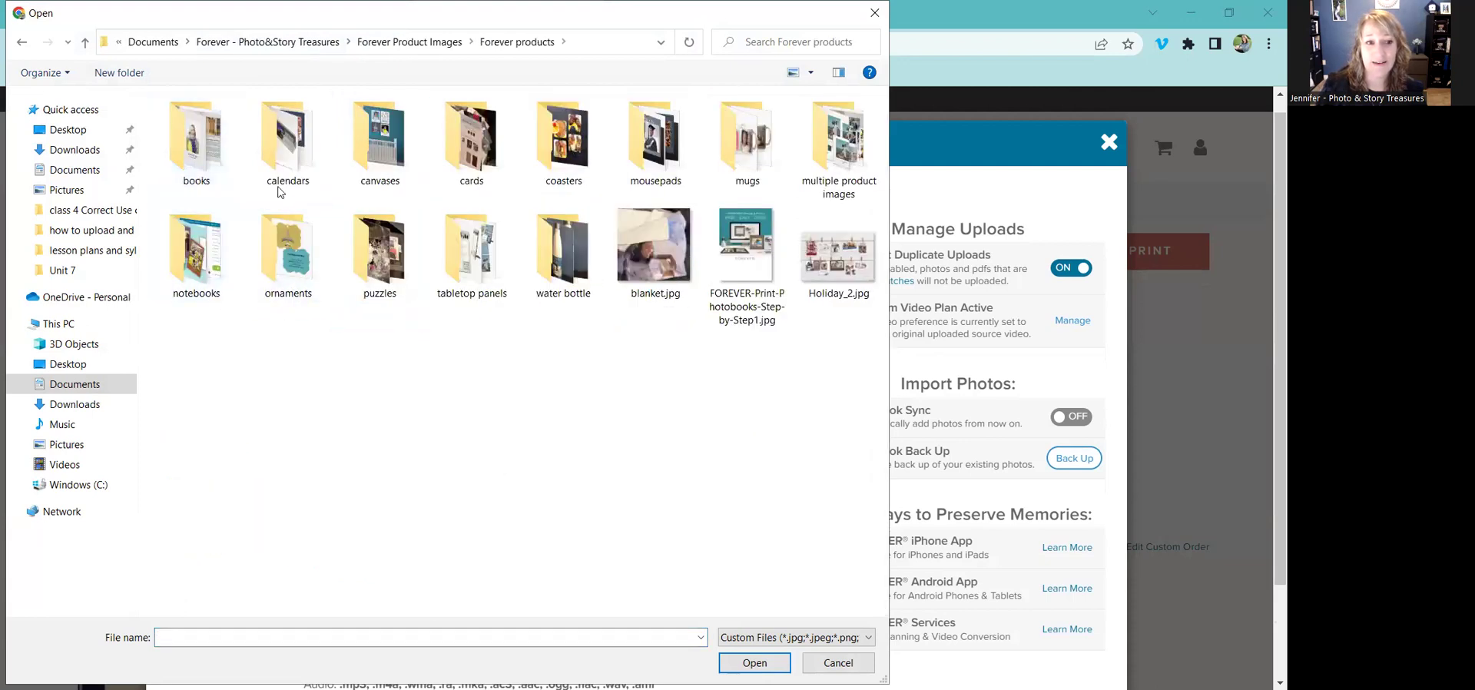
{"action": "double_click", "coordinate": [196, 138]}
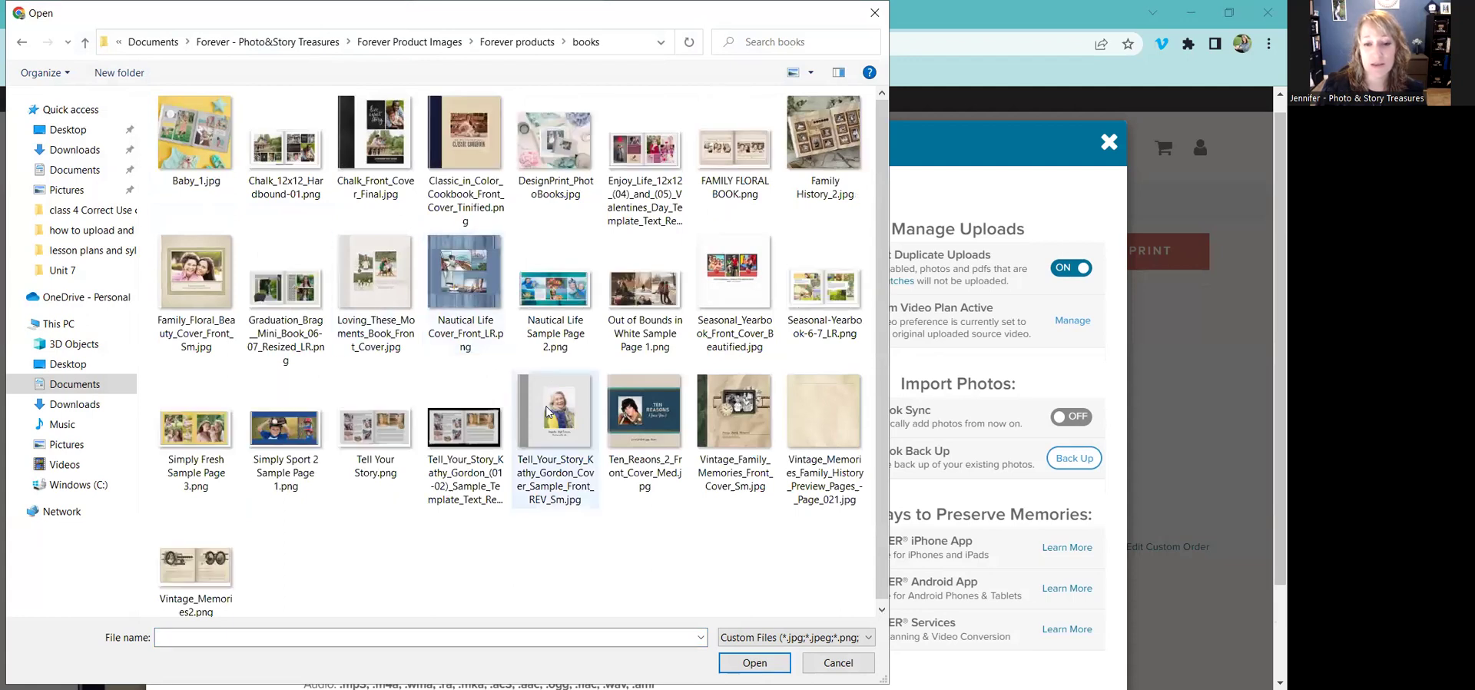
{"action": "left_click", "coordinate": [547, 411]}
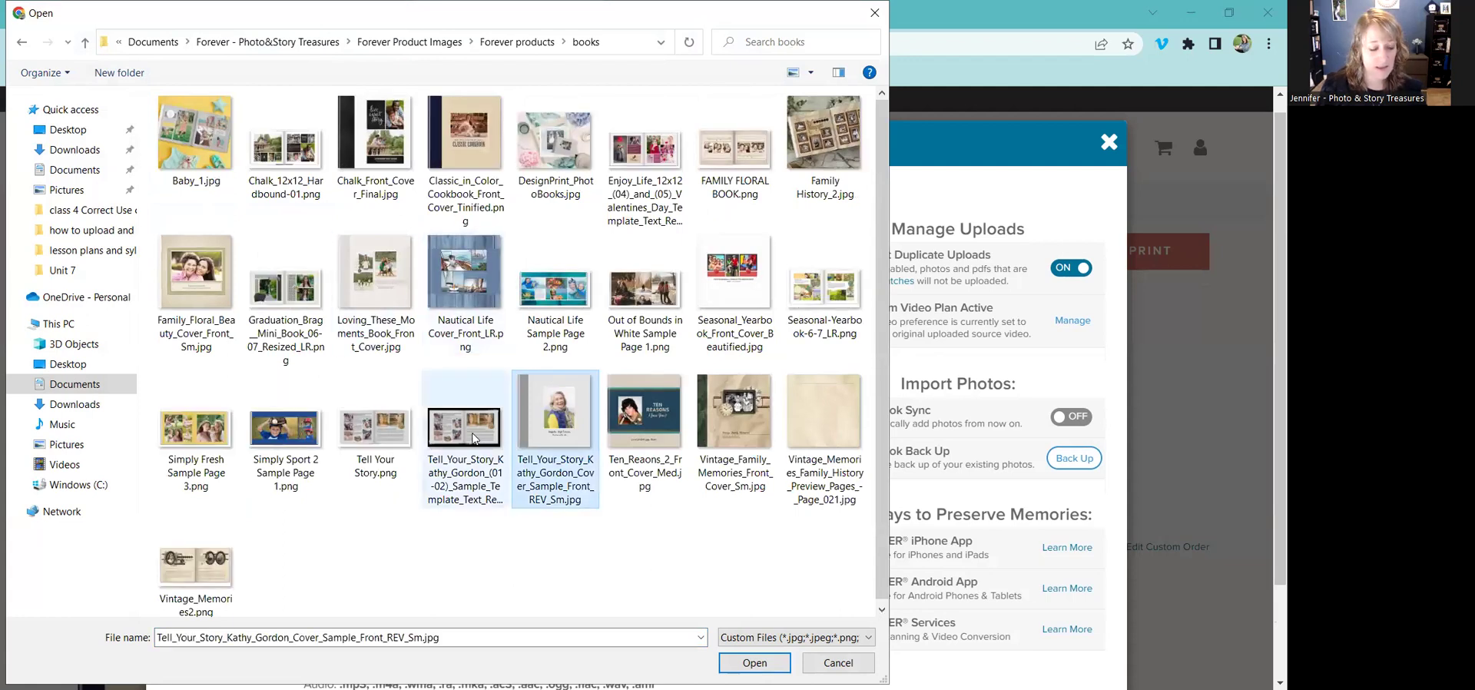
{"action": "left_click", "coordinate": [474, 439], "text": "ctrl"}
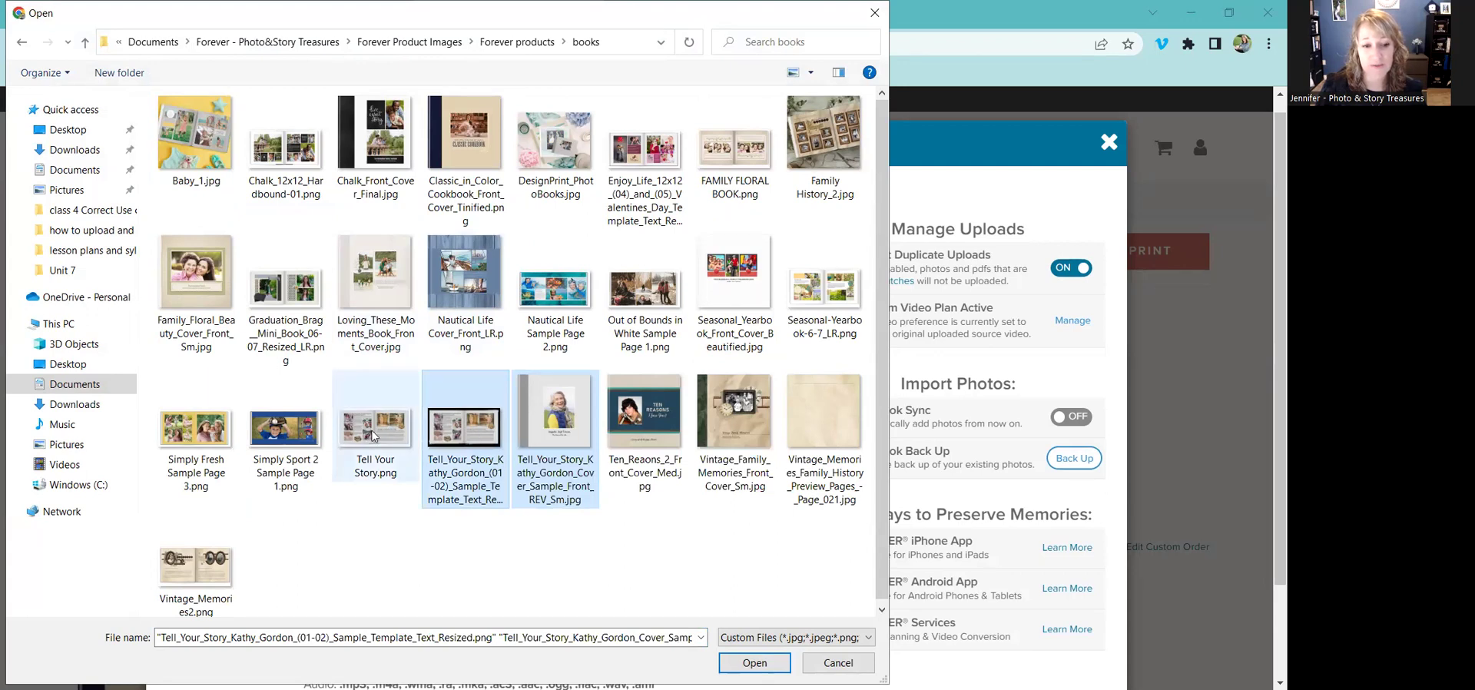
{"action": "left_click", "coordinate": [371, 430], "text": "ctrl"}
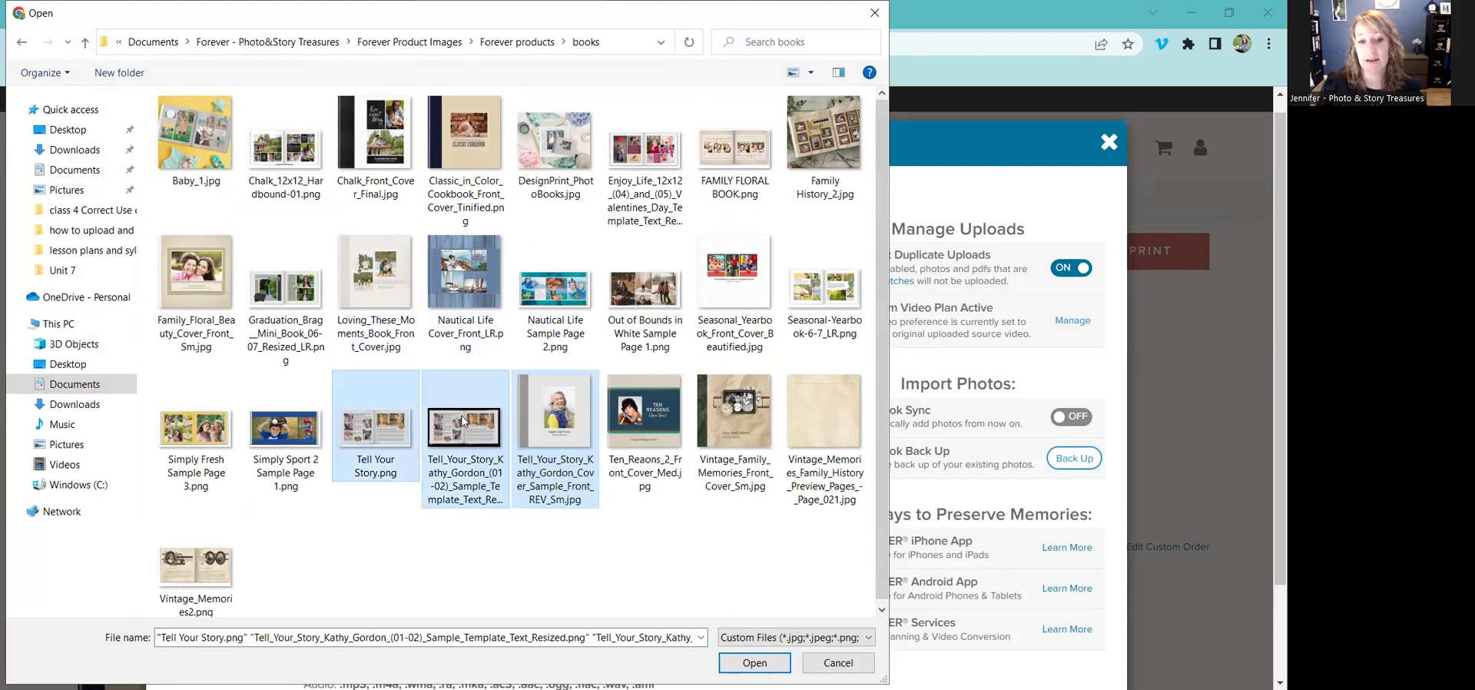
Upload the Nautical Life cover, Simply Sport 2 Sample Page 1 and Vintage Family Memories cover instead
{"action": "left_click", "coordinate": [464, 289]}
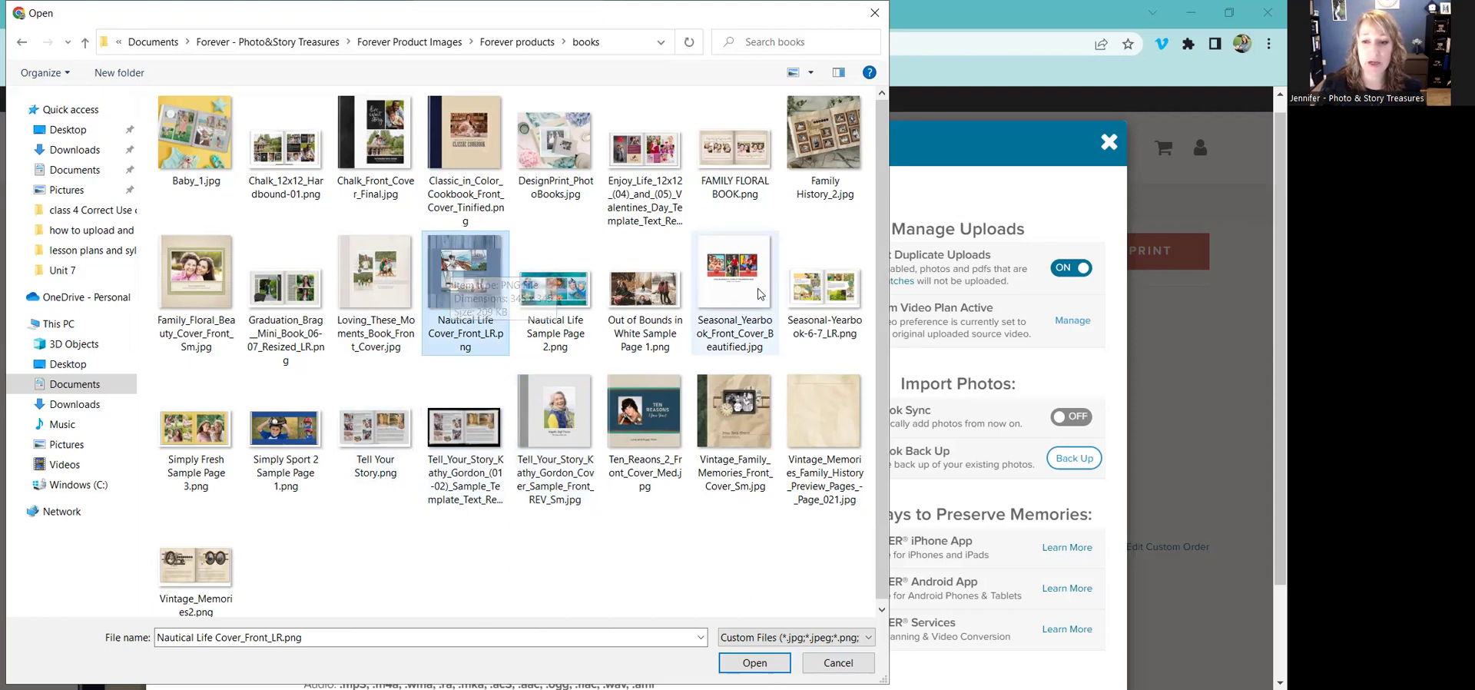
{"action": "left_click", "coordinate": [816, 292], "text": "shift"}
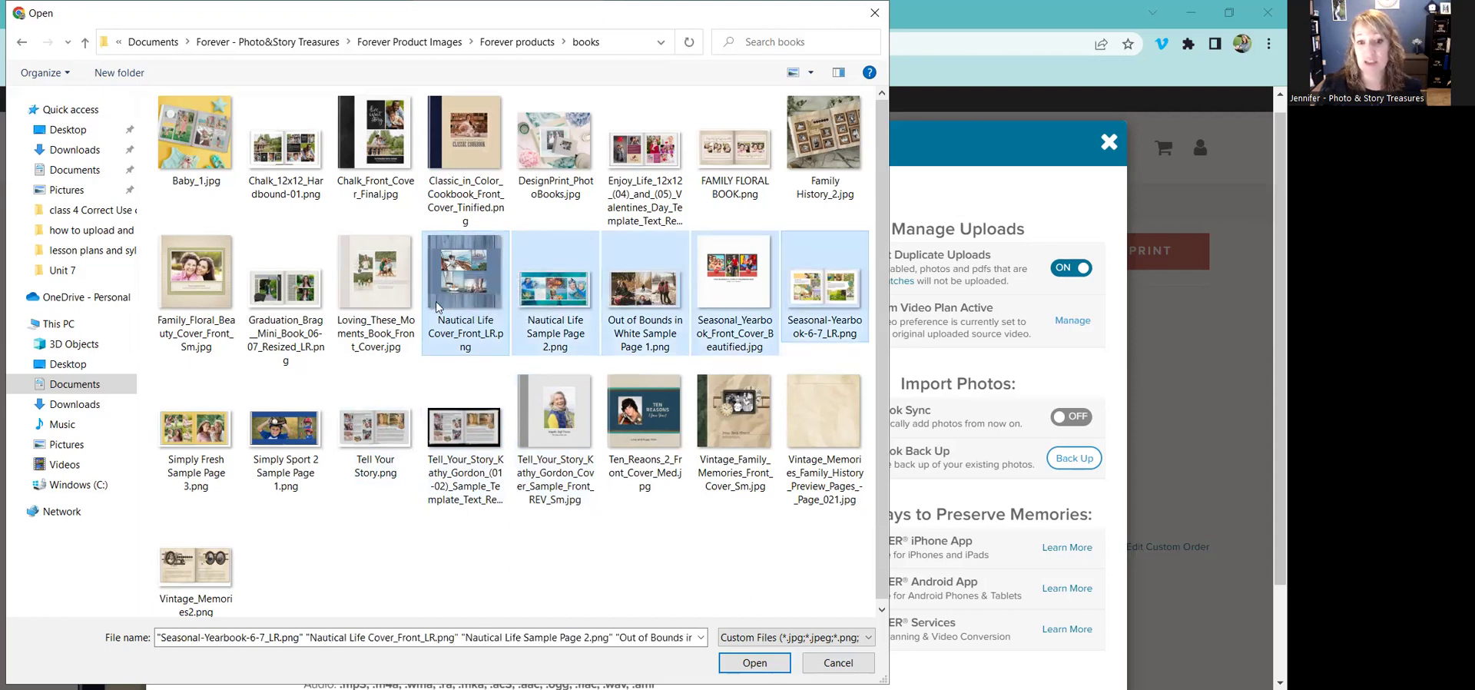
{"action": "left_click", "coordinate": [484, 298]}
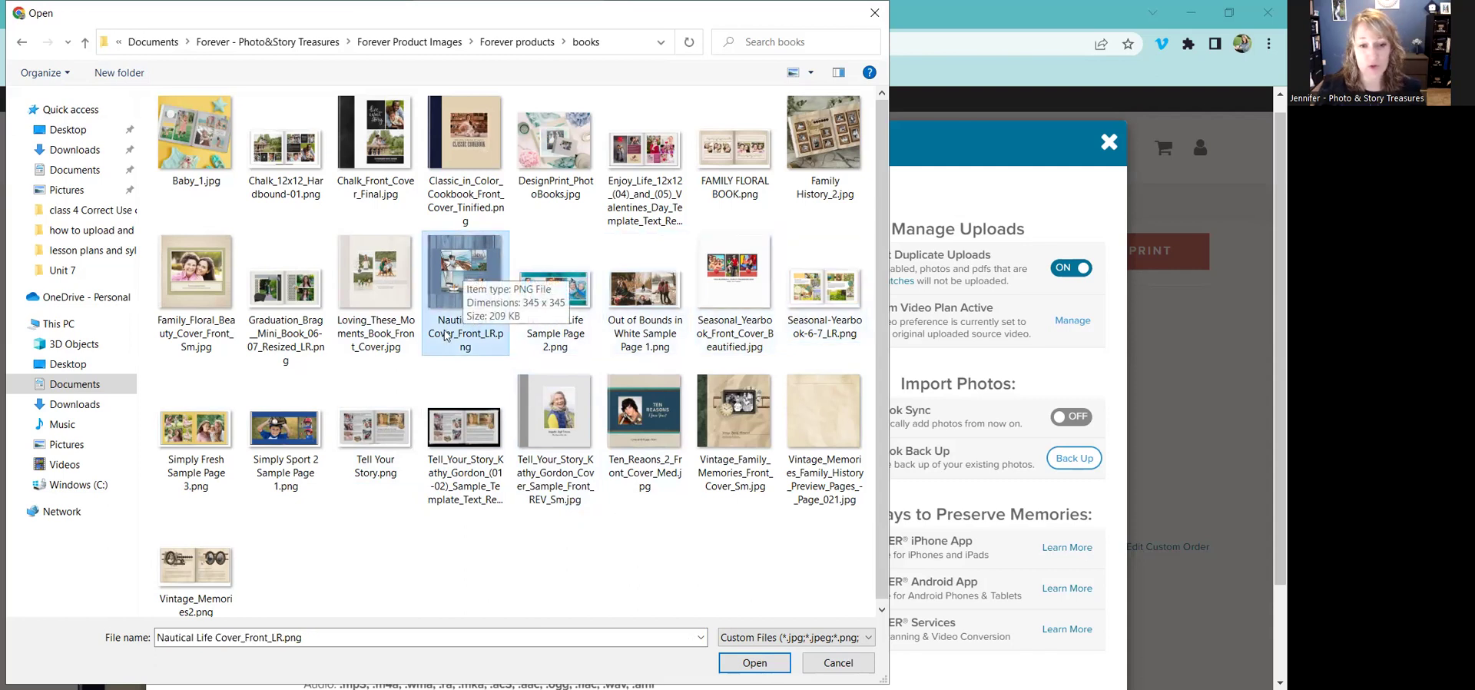
{"action": "left_click", "coordinate": [300, 435], "text": "ctrl"}
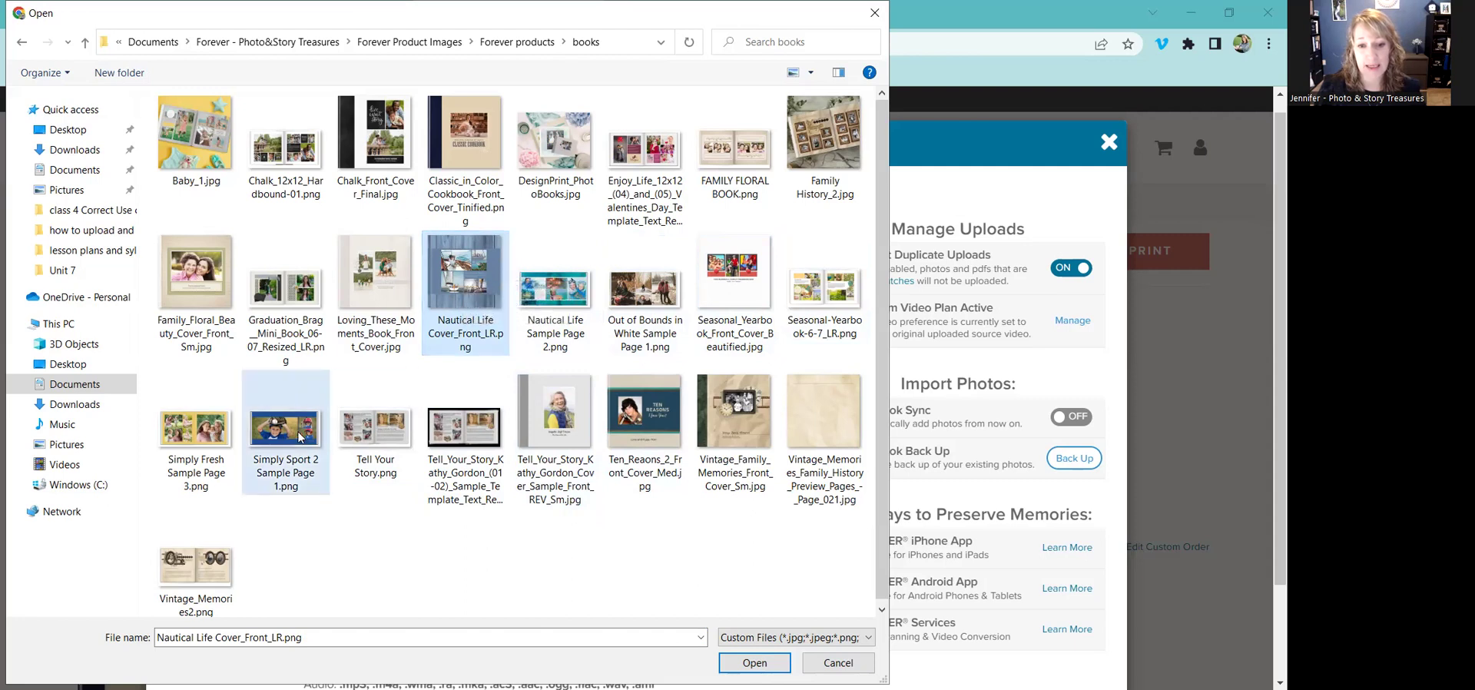
{"action": "left_click", "coordinate": [728, 418], "text": "ctrl"}
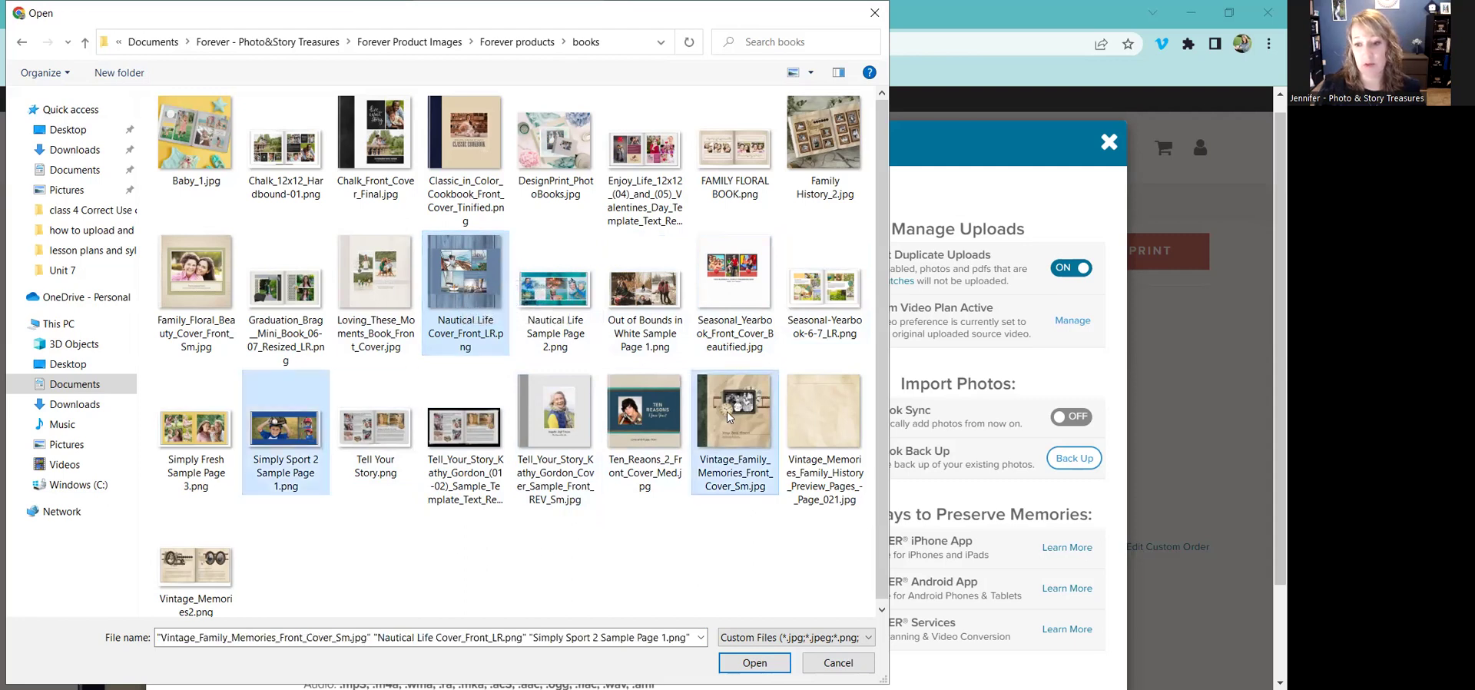
{"action": "left_click", "coordinate": [737, 663]}
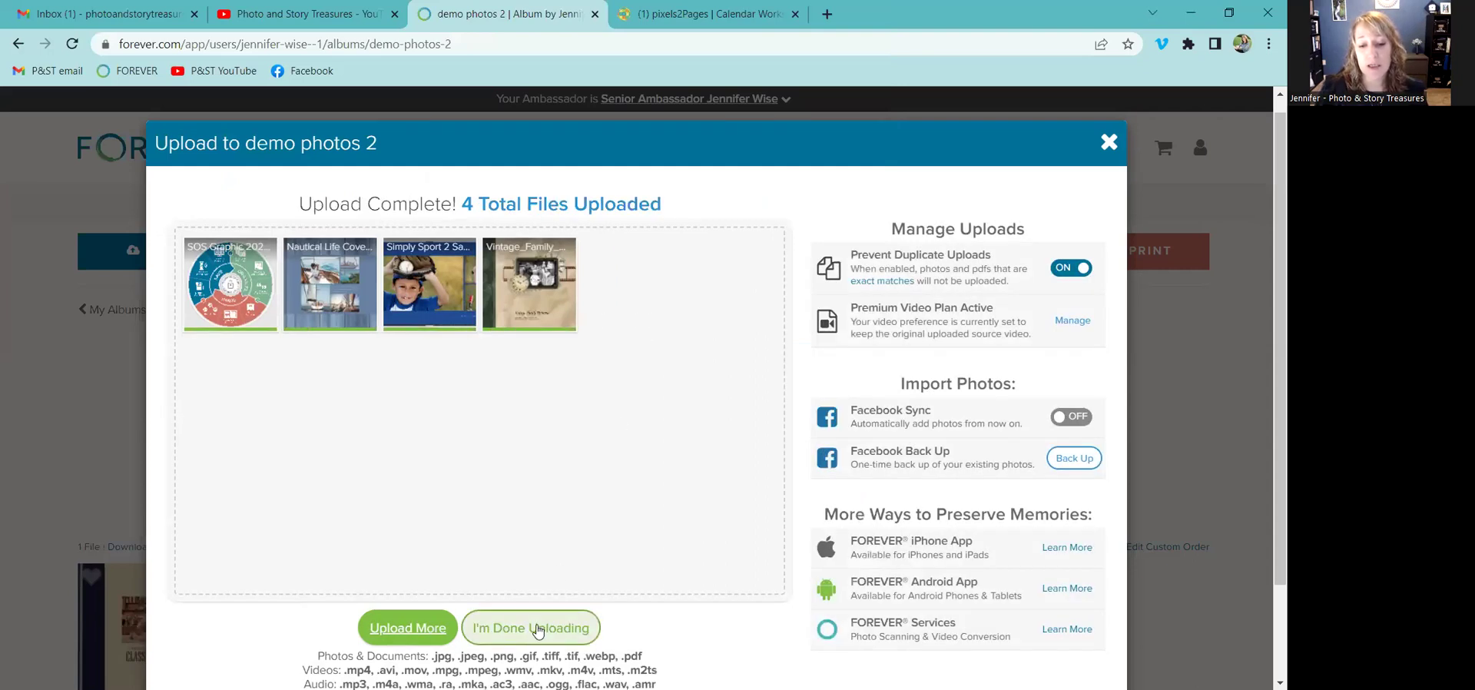
{"action": "left_click", "coordinate": [538, 628]}
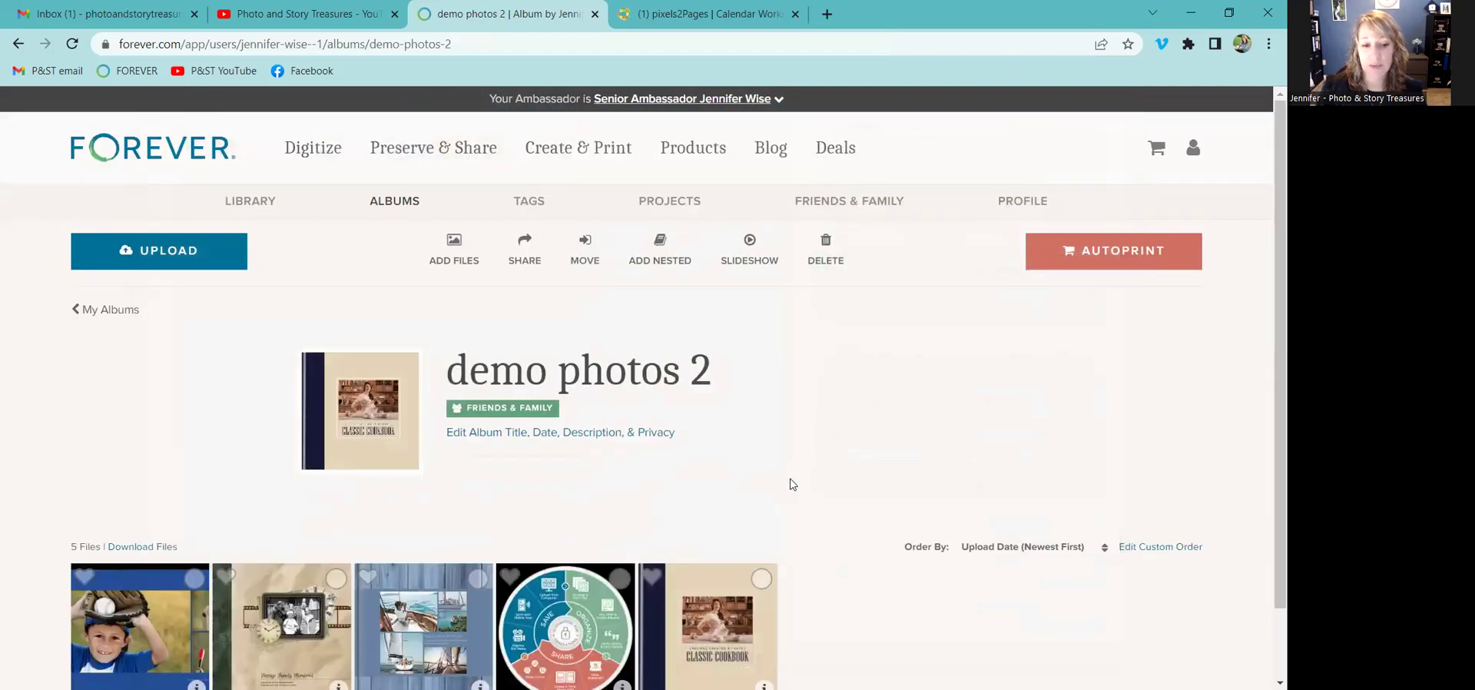
Replace the album title 'demo photos 2' with 'Forever products' and update the album
{"action": "scroll", "coordinate": [791, 485], "scroll_direction": "down", "scroll_amount": 1}
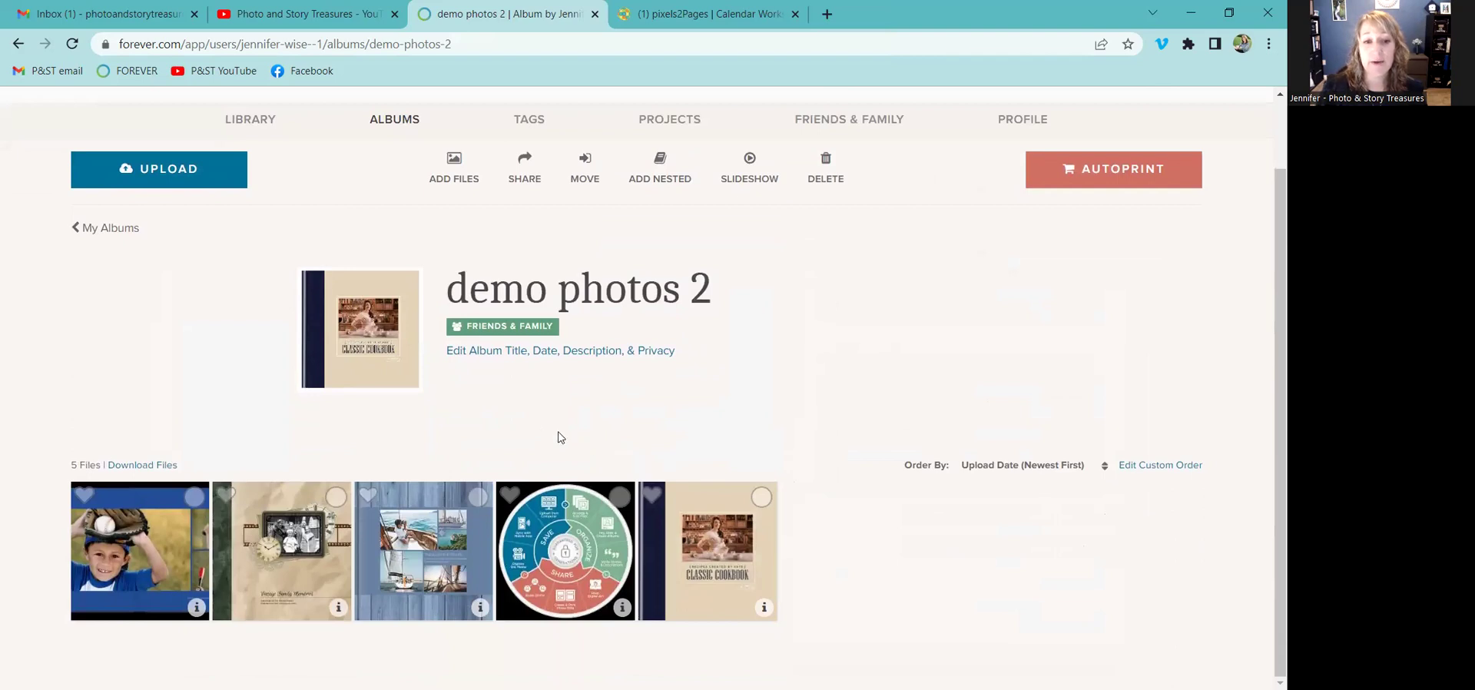
{"action": "mouse_move", "coordinate": [361, 326]}
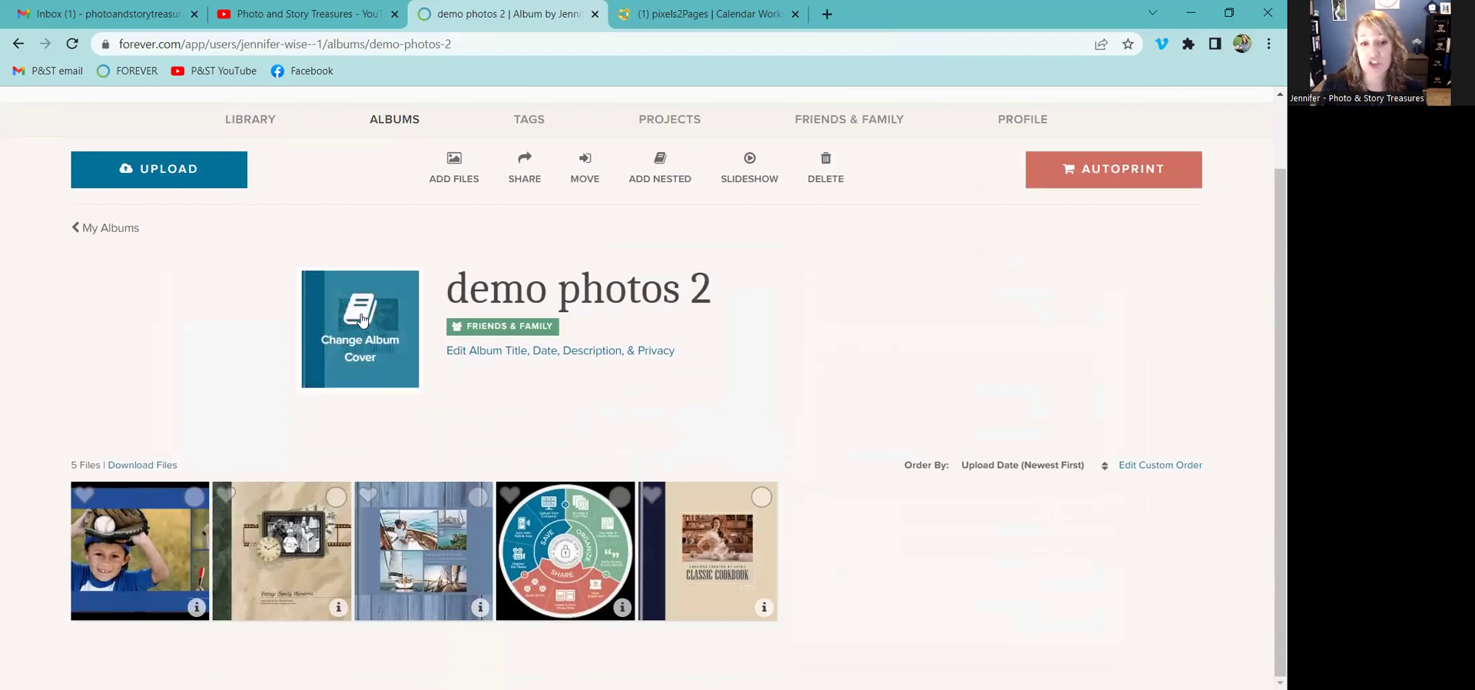
{"action": "left_click", "coordinate": [488, 352]}
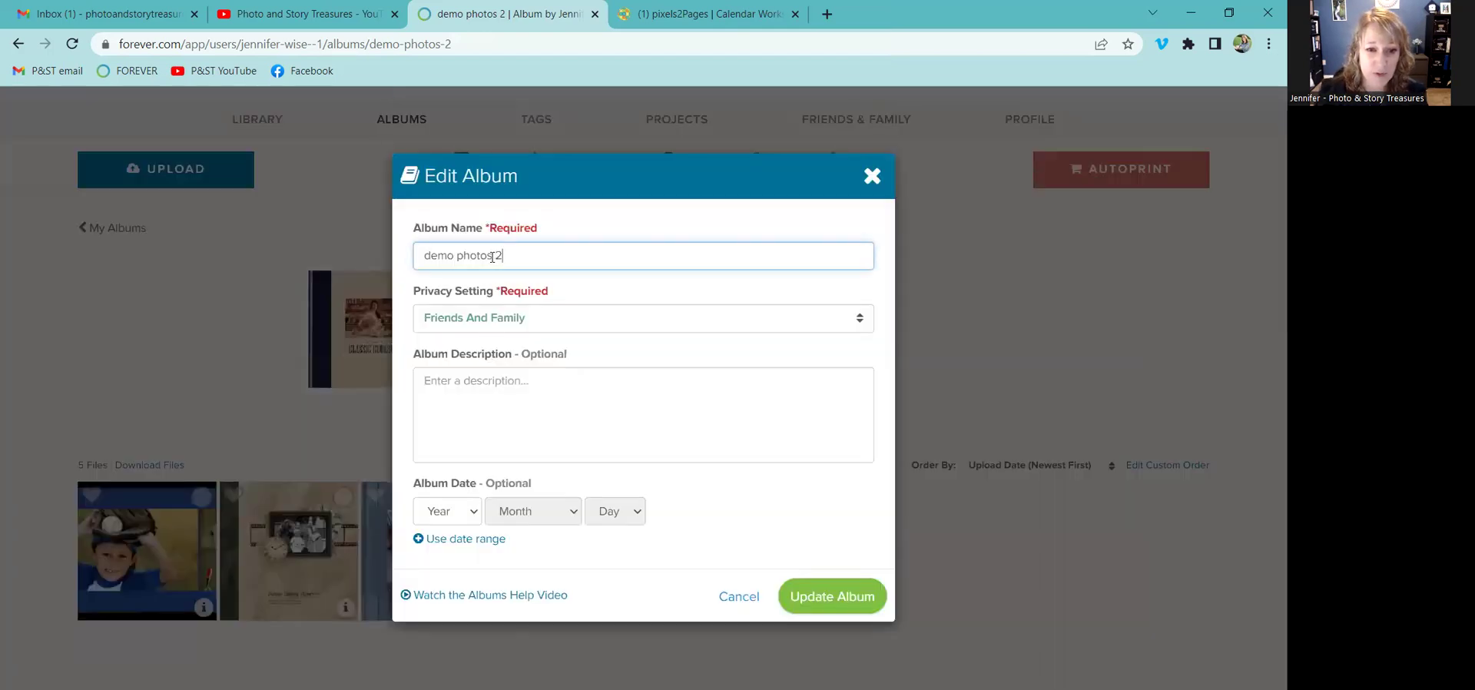
{"action": "left_click_drag", "start_coordinate": [513, 250], "coordinate": [382, 262]}
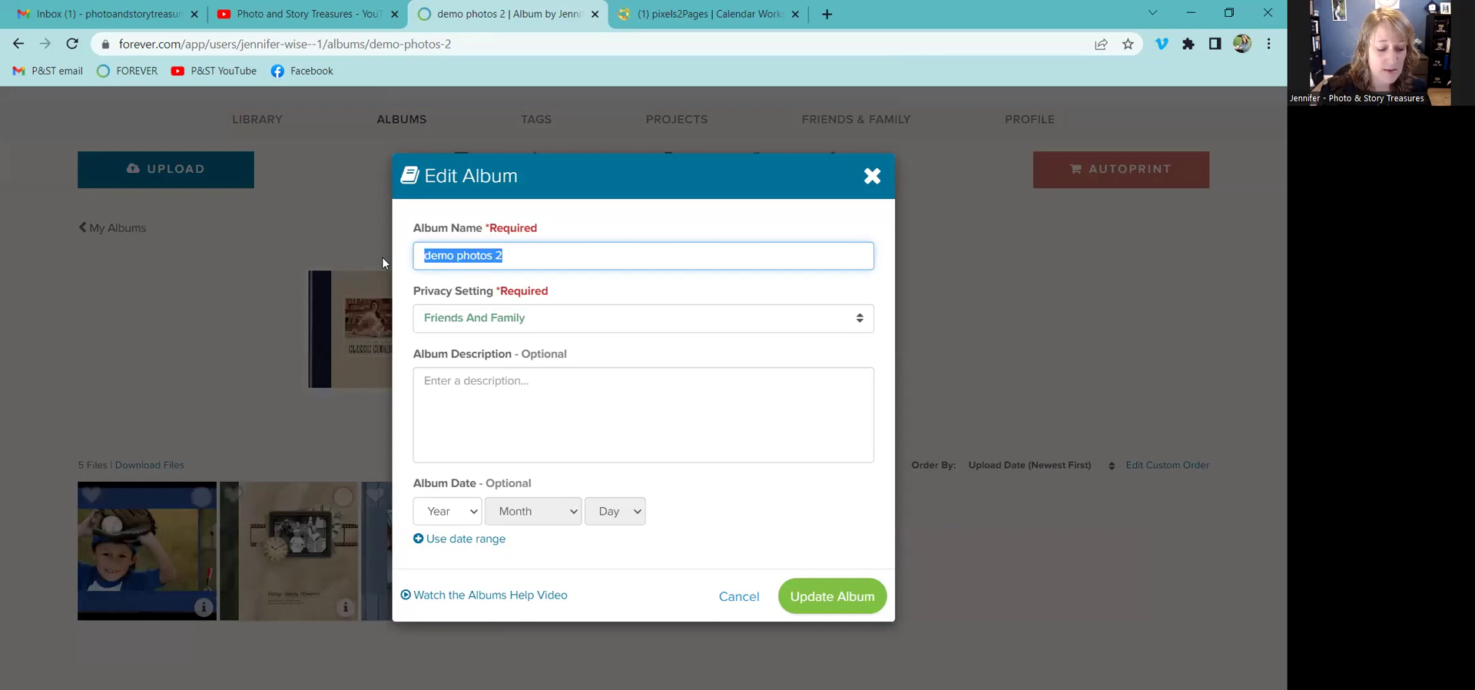
{"action": "type", "text": "Forever prod"}
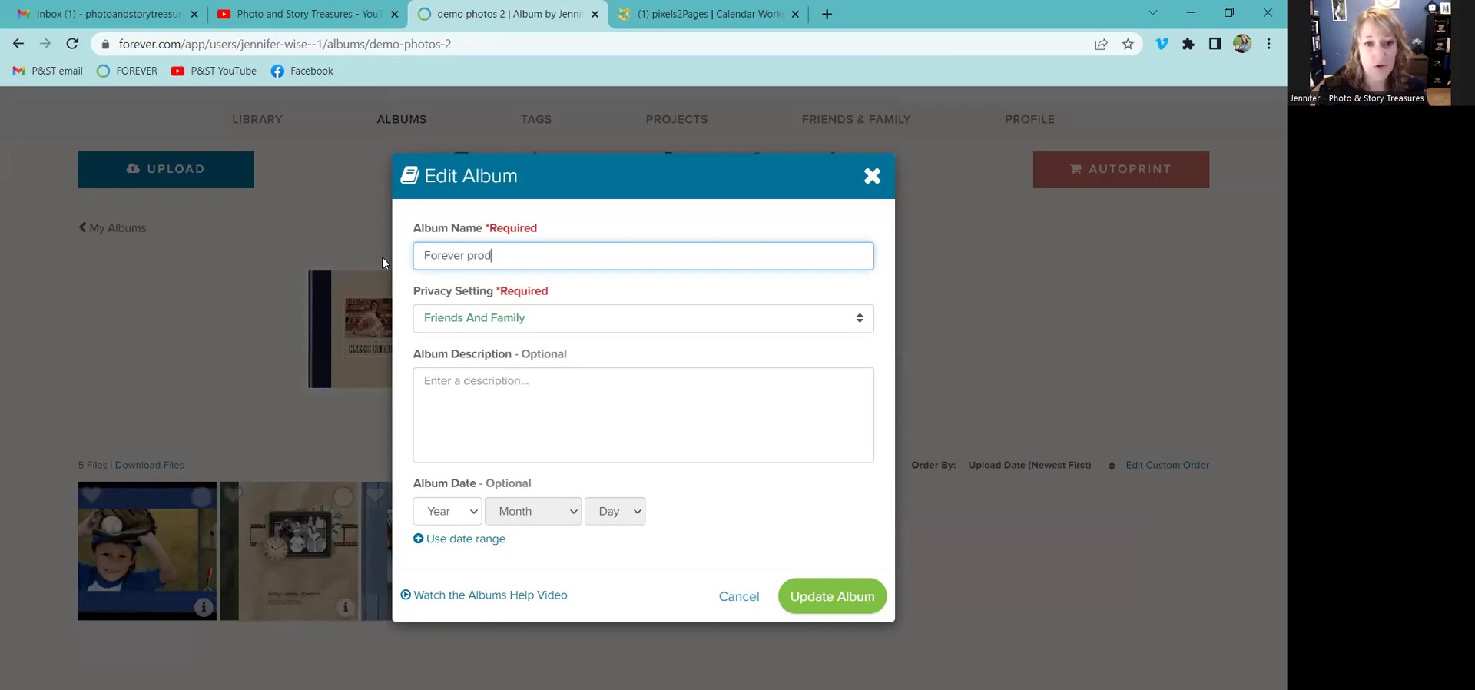
{"action": "type", "text": "ucts"}
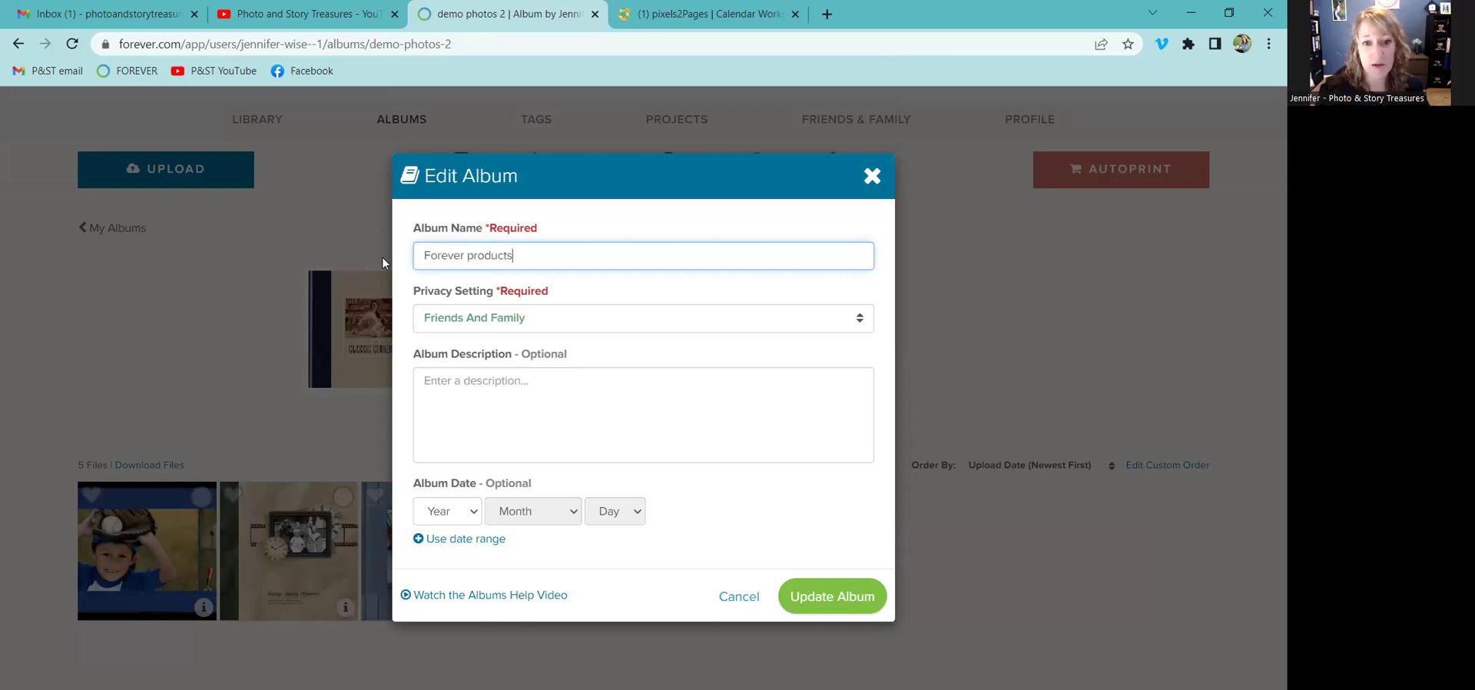
{"action": "left_click", "coordinate": [816, 589]}
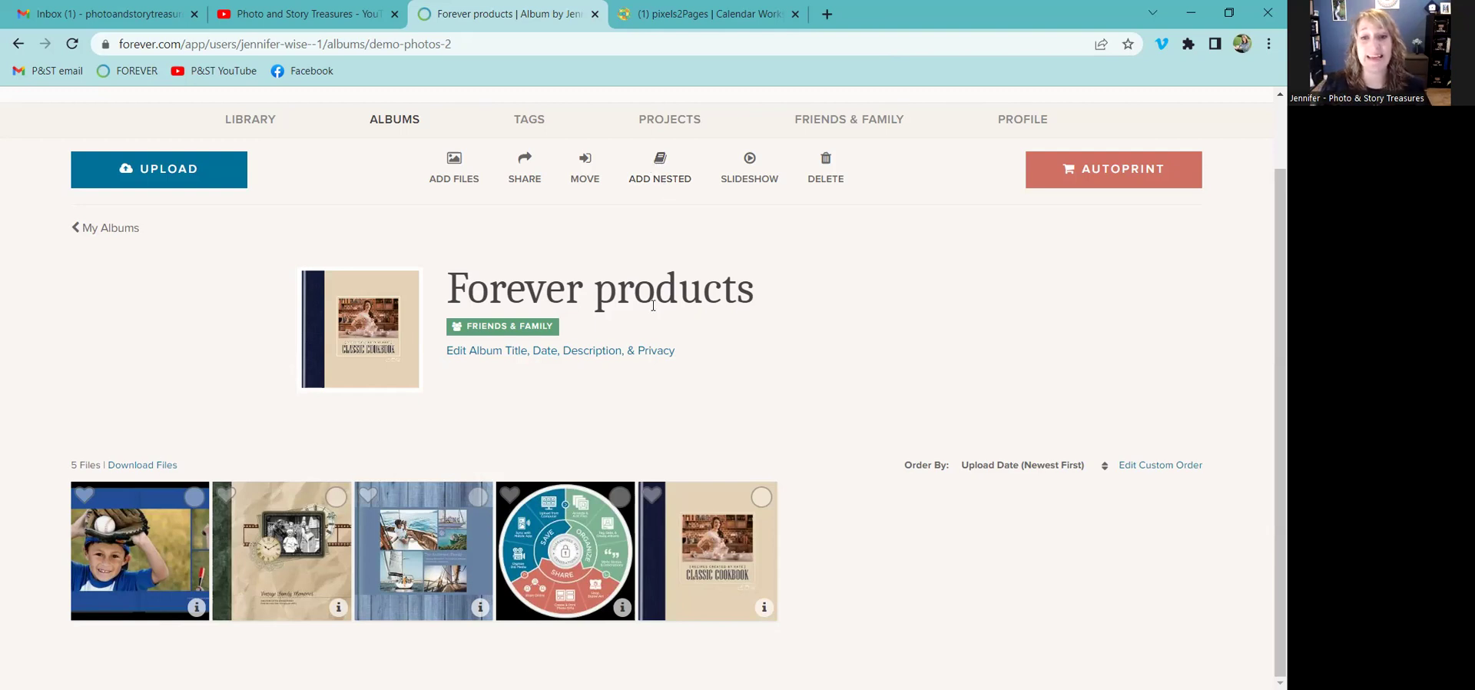
Add a nested album named 'cards' under Forever products
{"action": "left_click", "coordinate": [658, 161]}
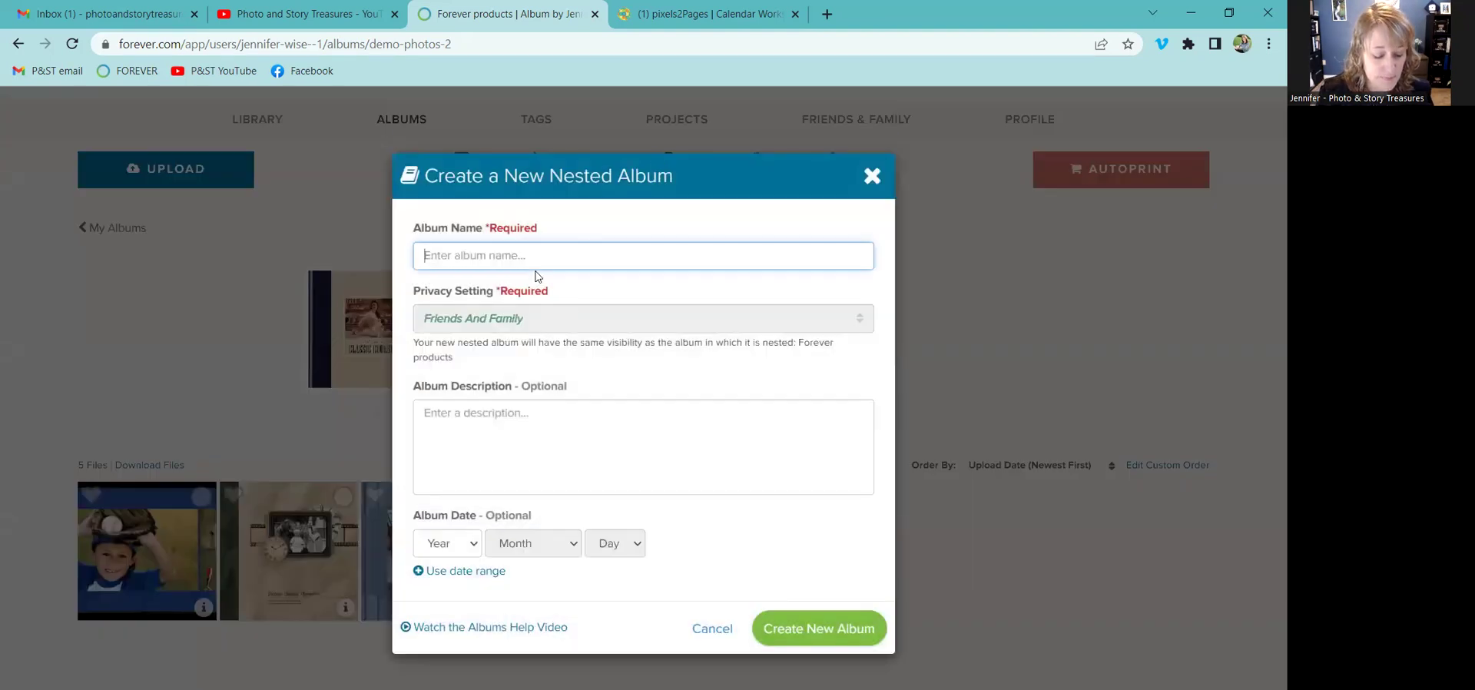
{"action": "type", "text": "cards"}
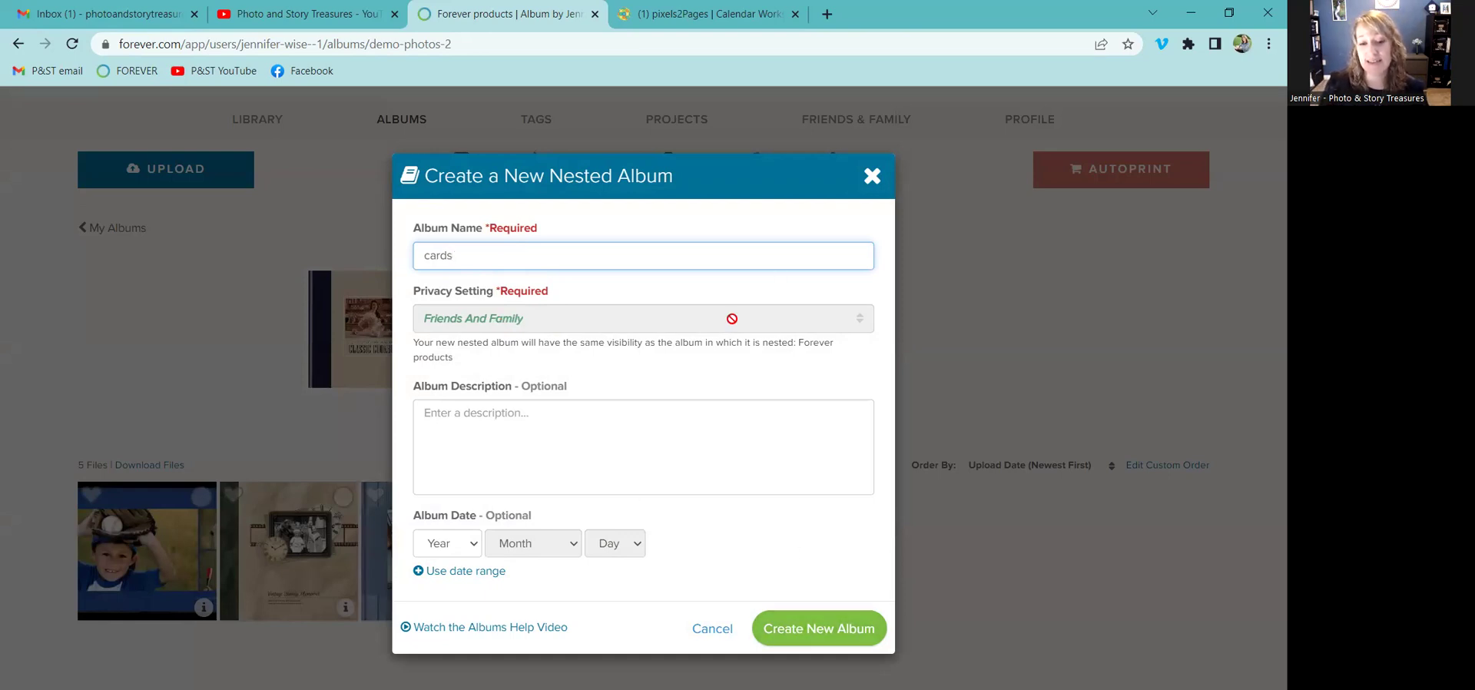
{"action": "left_click", "coordinate": [816, 628]}
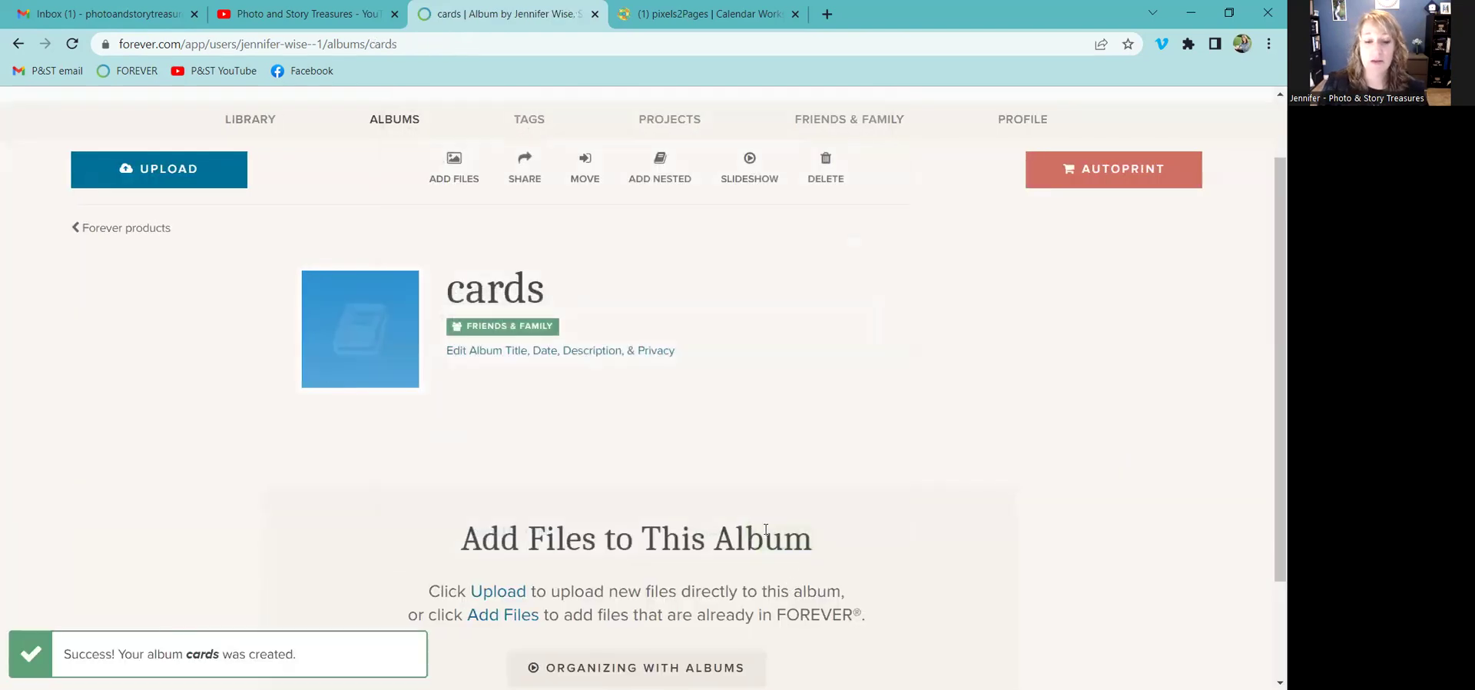
Upload Effortless_Evergreen_Fronts.png, wedding save the date.png and the Woodsy Christmas card from Forever products > cards
{"action": "left_click", "coordinate": [454, 163]}
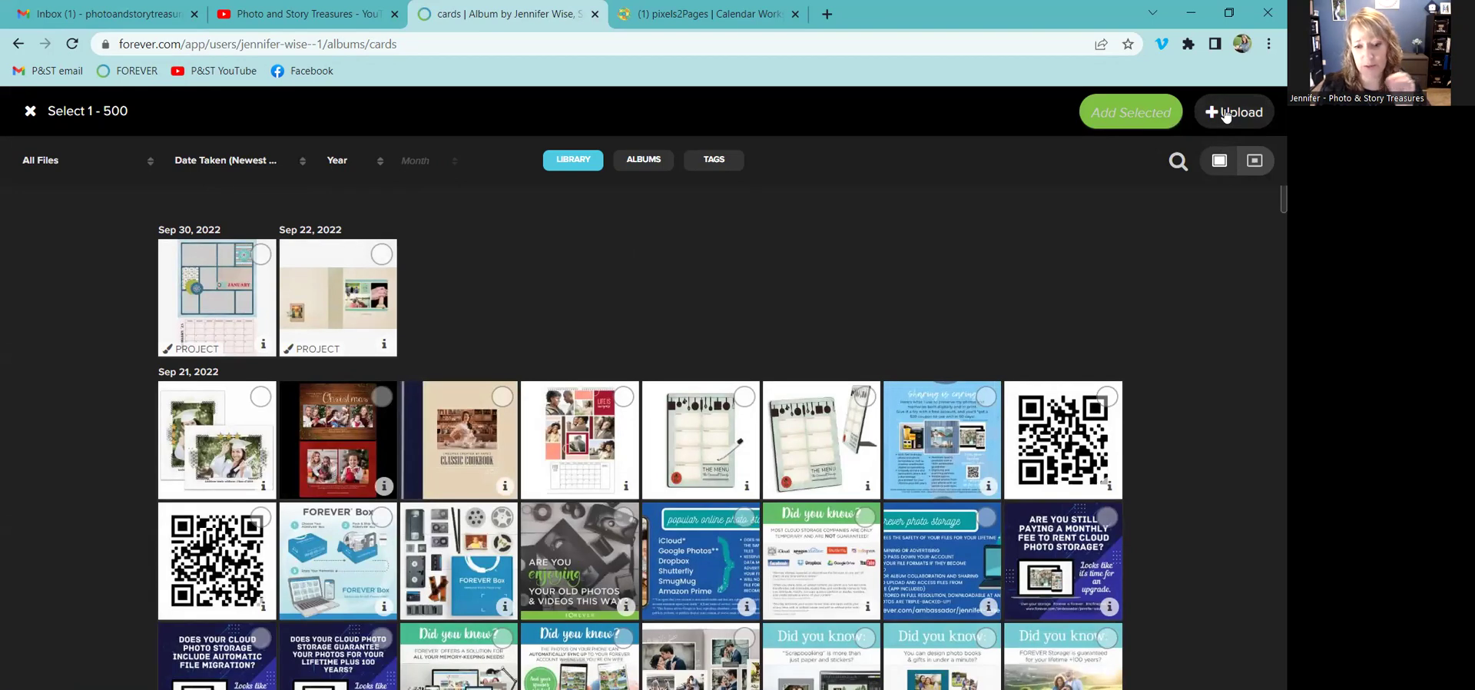
{"action": "left_click", "coordinate": [1225, 112]}
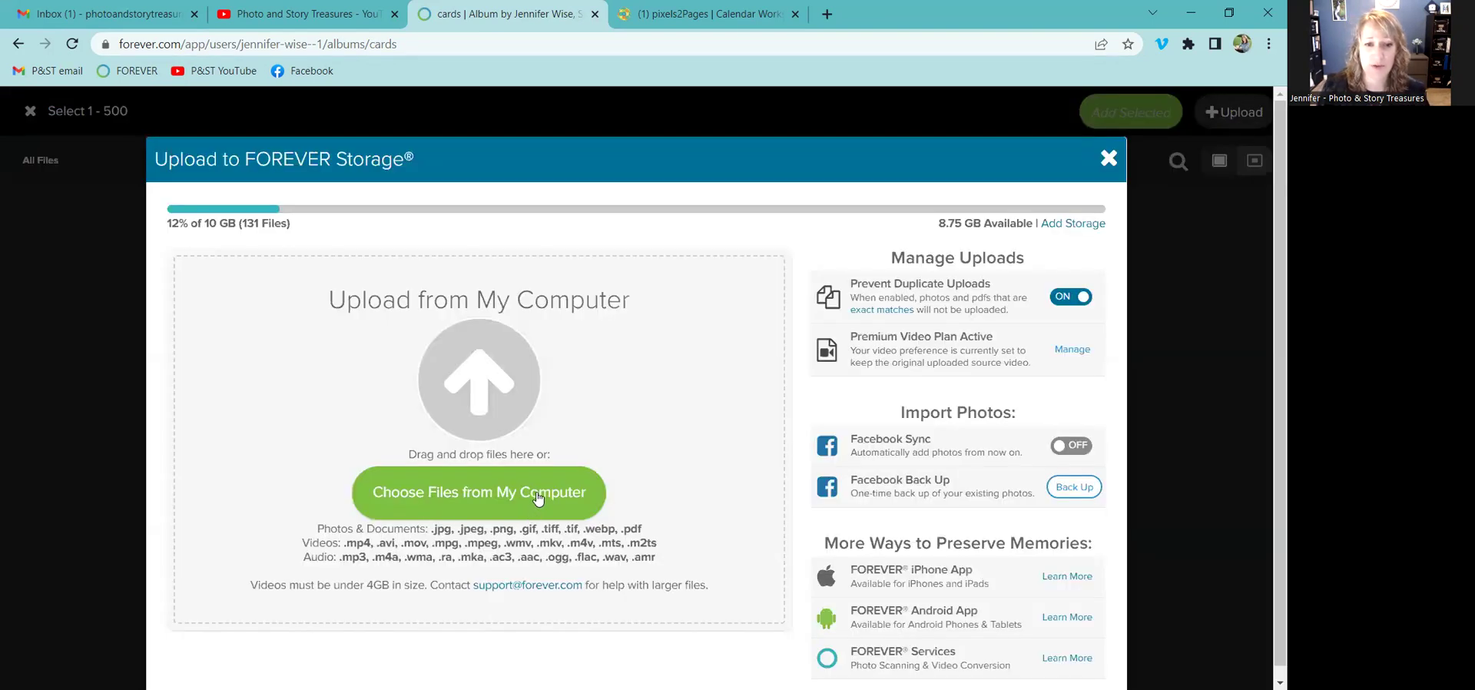
{"action": "left_click", "coordinate": [536, 491]}
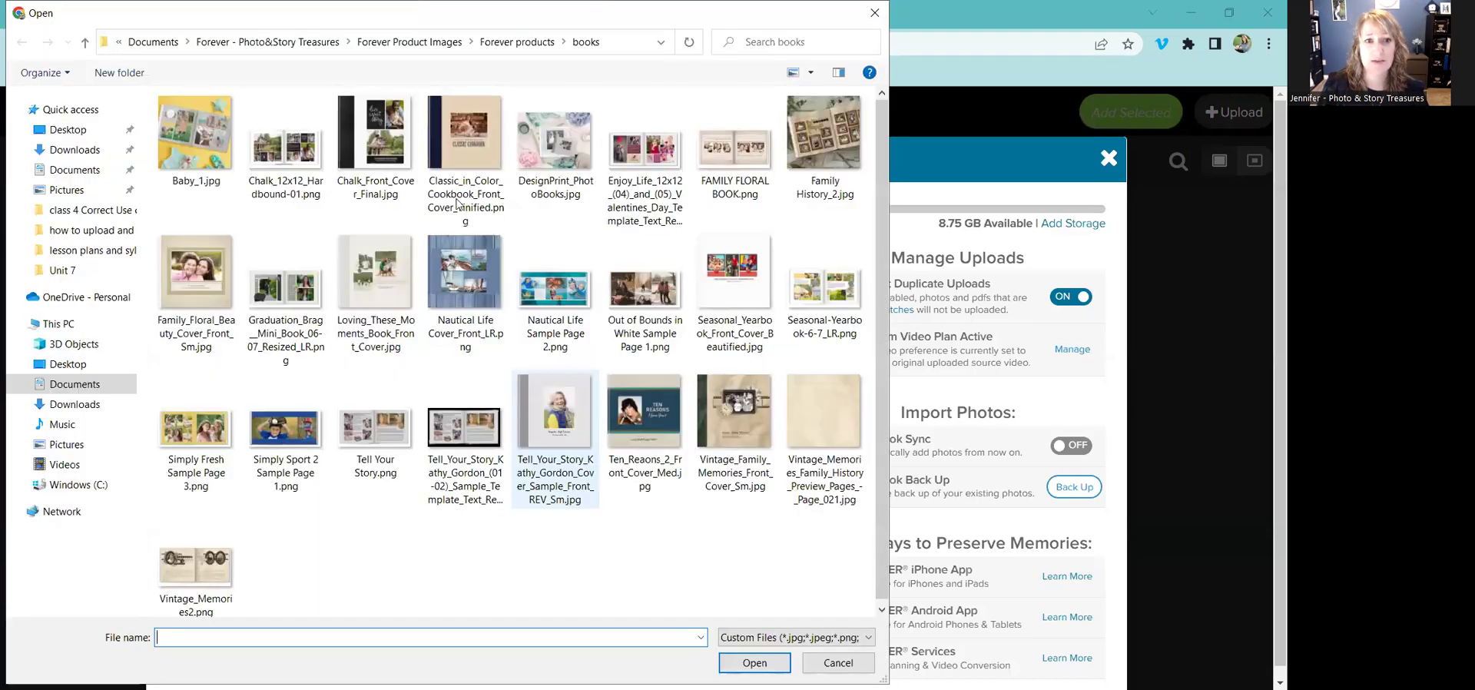
{"action": "left_click", "coordinate": [378, 46]}
{"action": "double_click", "coordinate": [206, 150]}
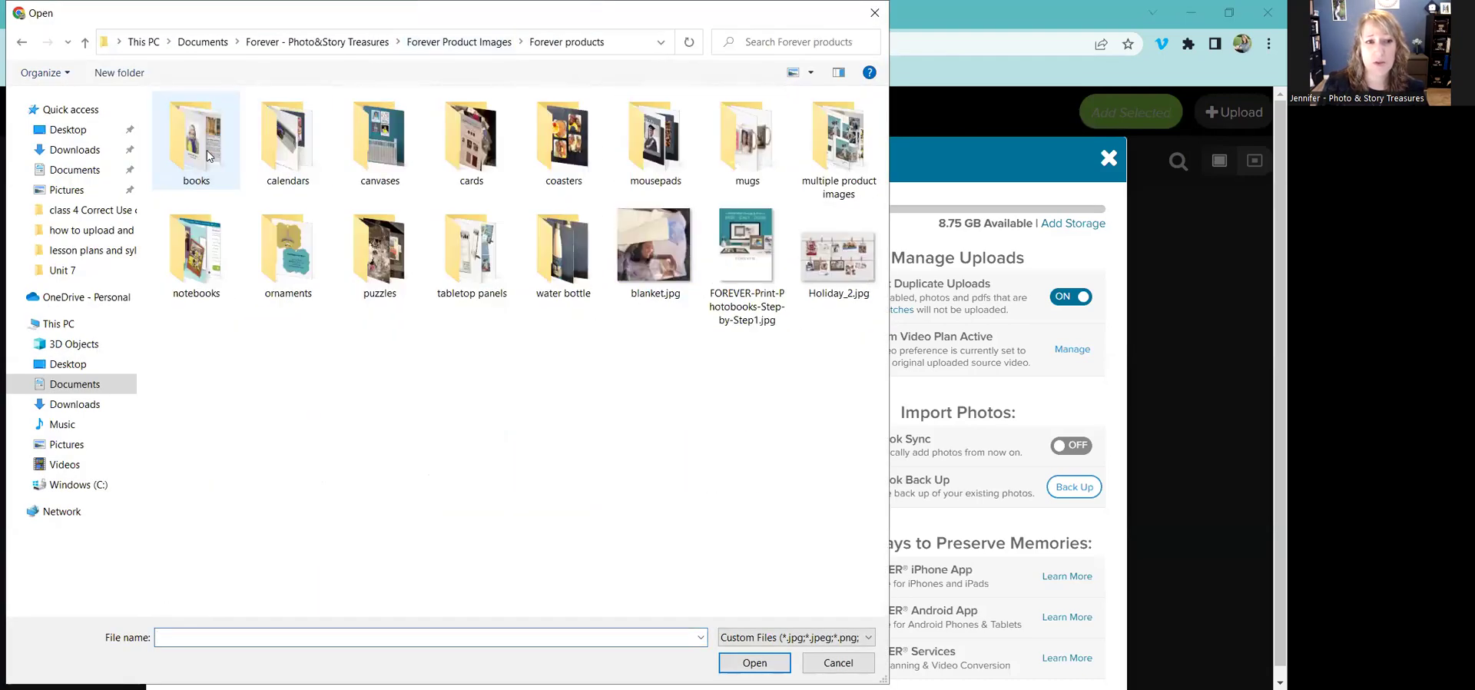
{"action": "double_click", "coordinate": [486, 150]}
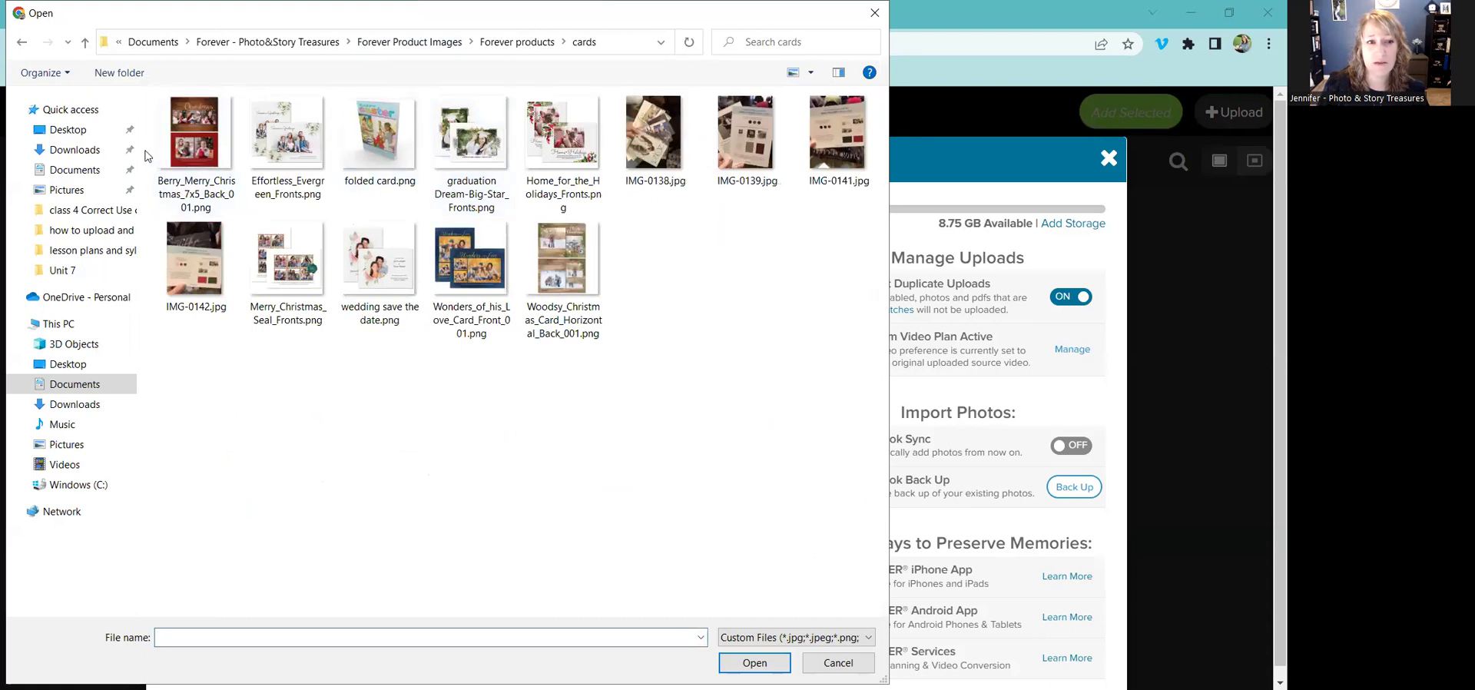
{"action": "left_click", "coordinate": [296, 137]}
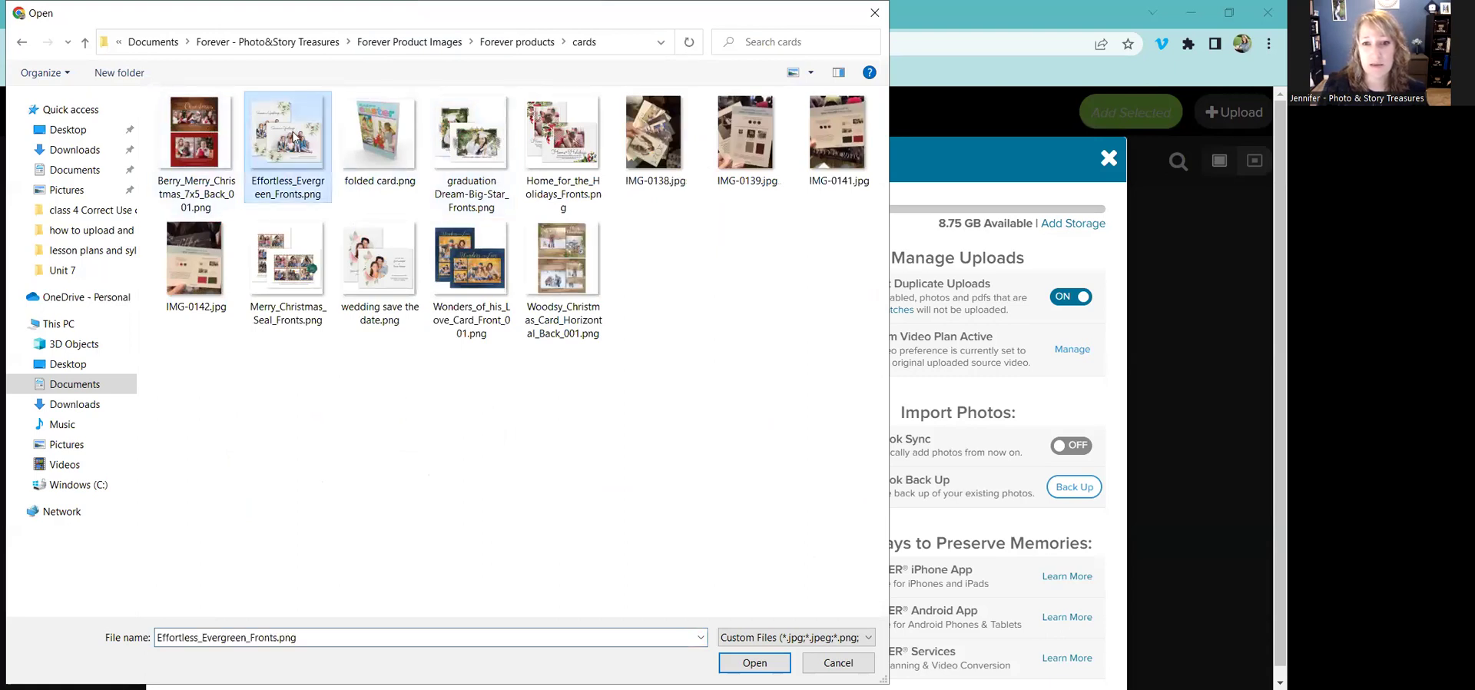
{"action": "left_click", "coordinate": [374, 250], "text": "ctrl"}
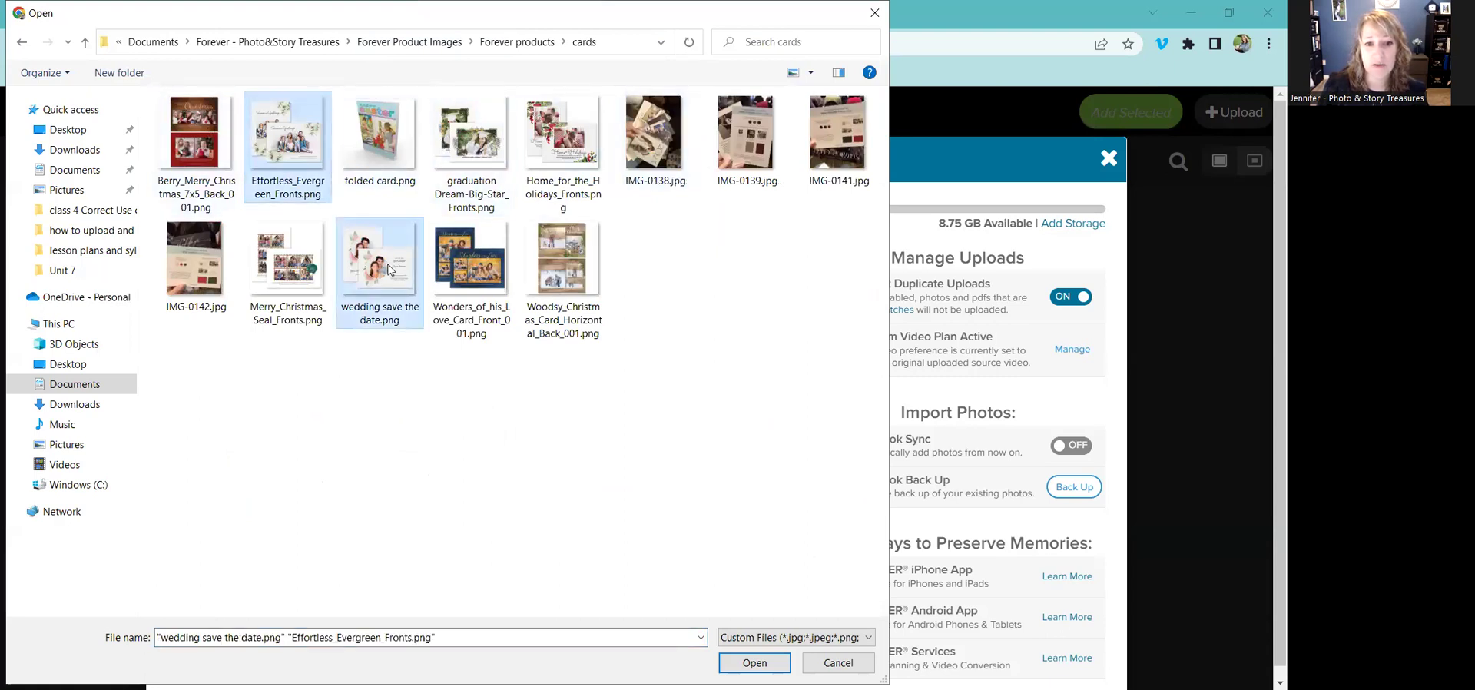
{"action": "left_click", "coordinate": [557, 278], "text": "ctrl"}
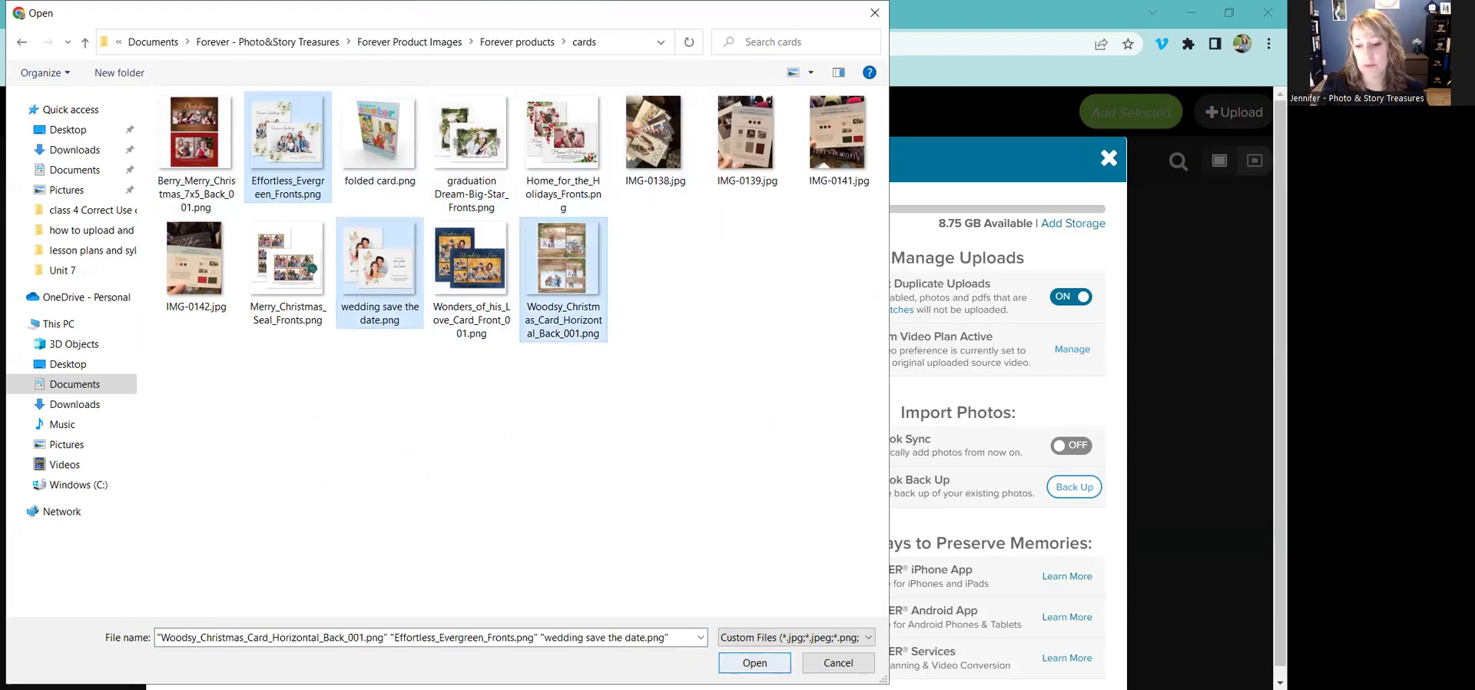
{"action": "left_click", "coordinate": [755, 663]}
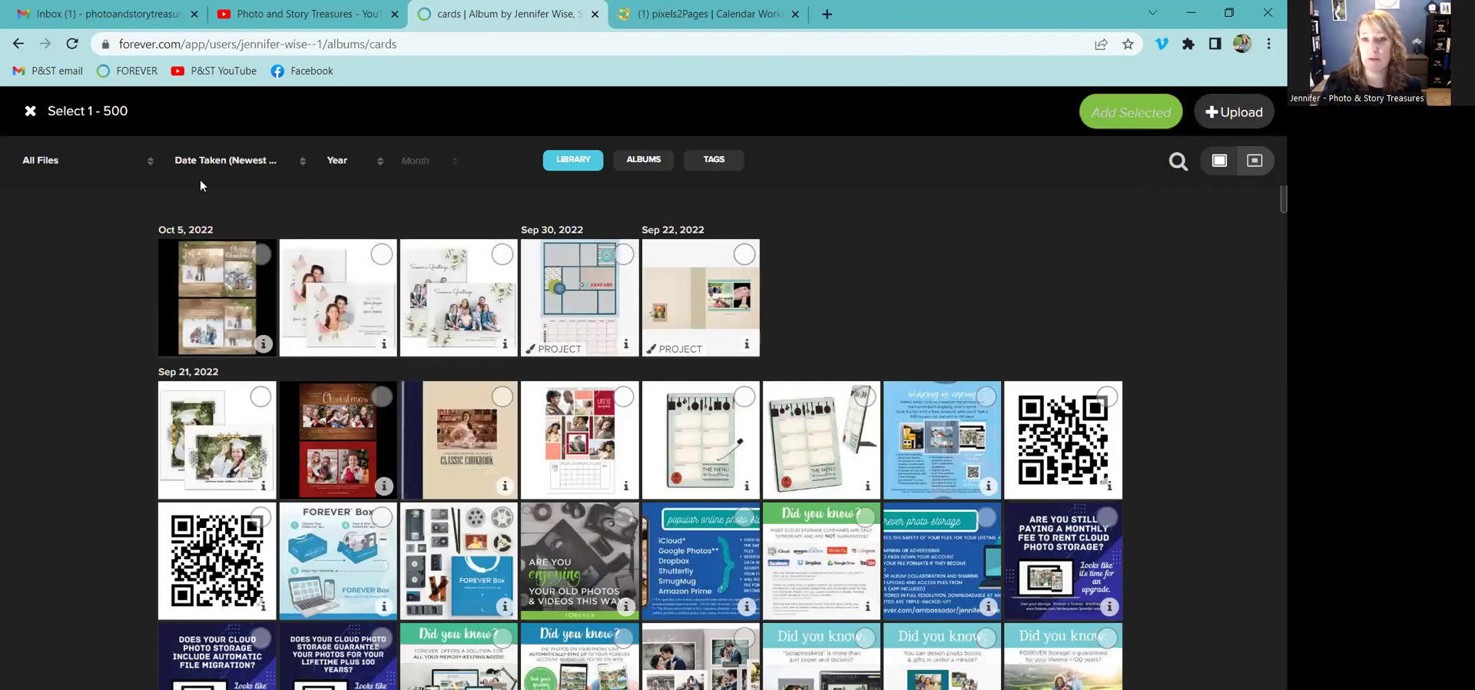
Close the upload window and select the three Oct 5 card images in the library
{"action": "left_click", "coordinate": [30, 111]}
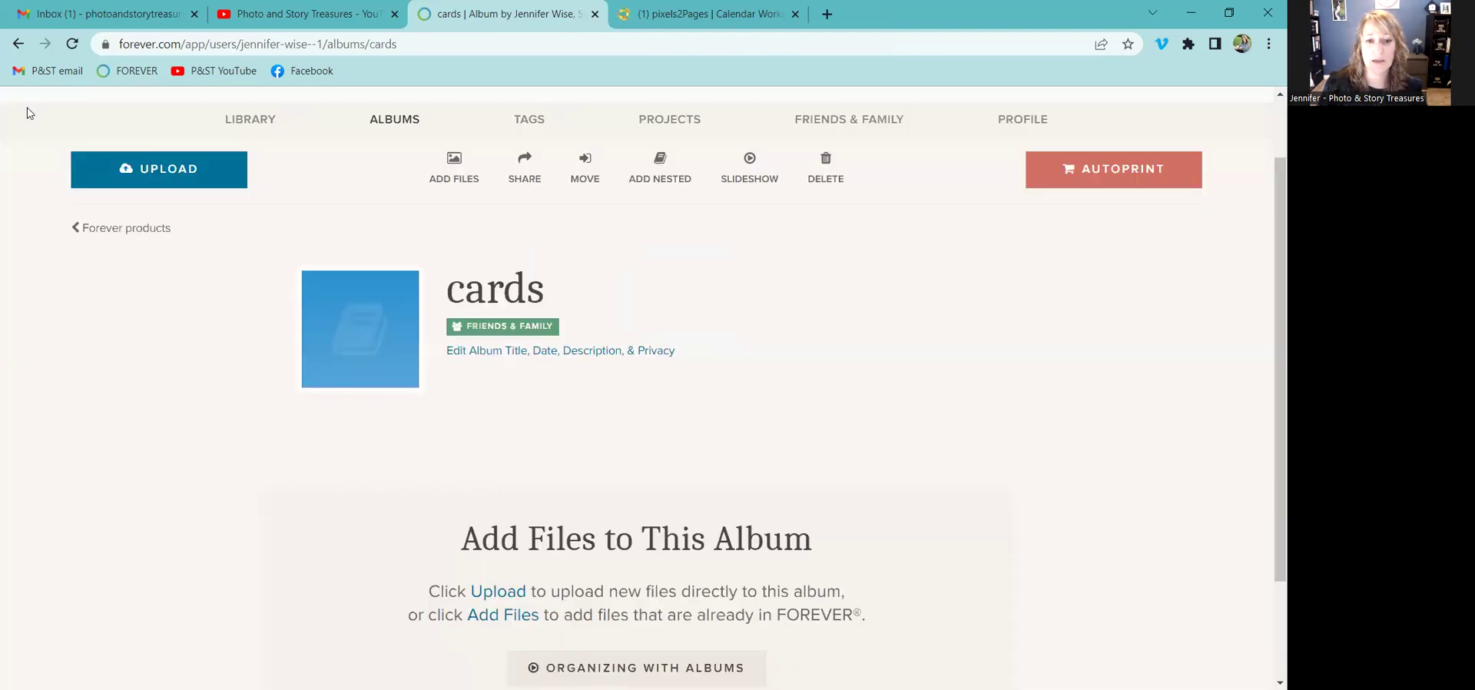
{"action": "mouse_move", "coordinate": [382, 322]}
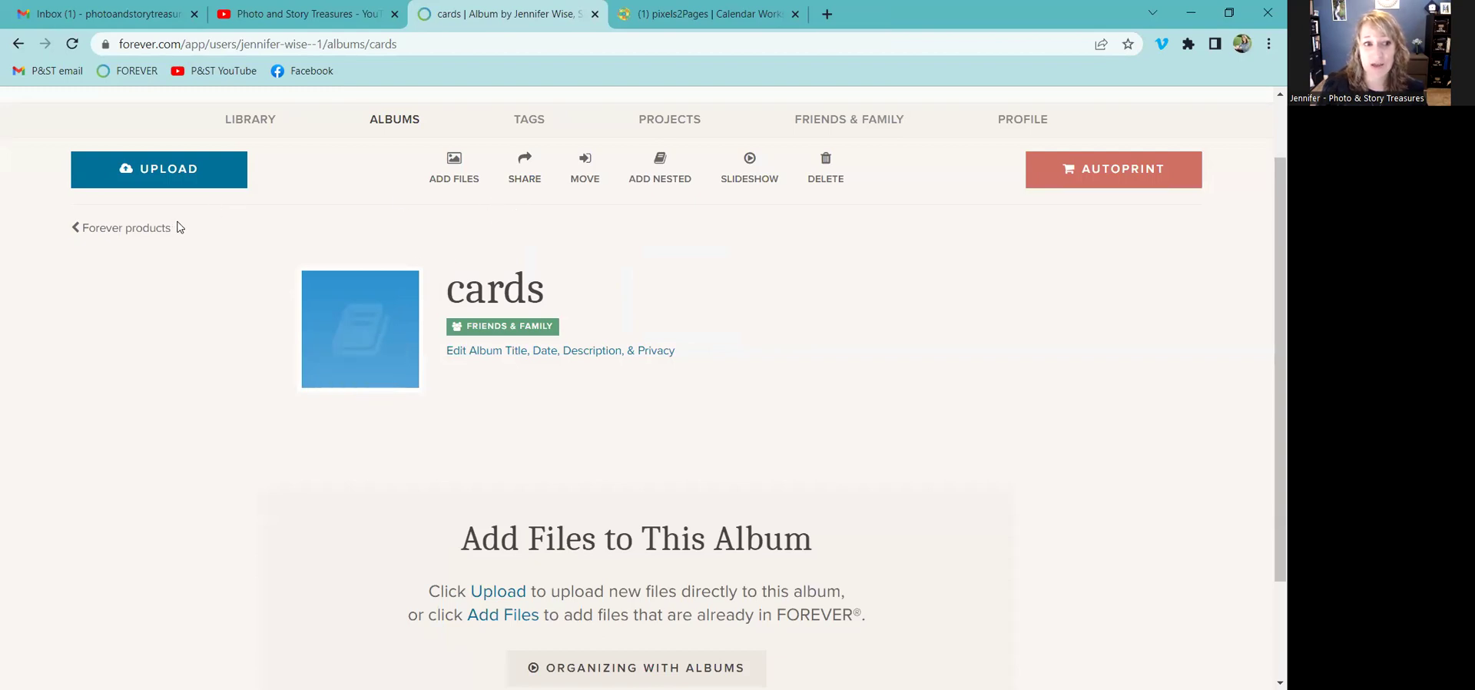
{"action": "left_click", "coordinate": [139, 232]}
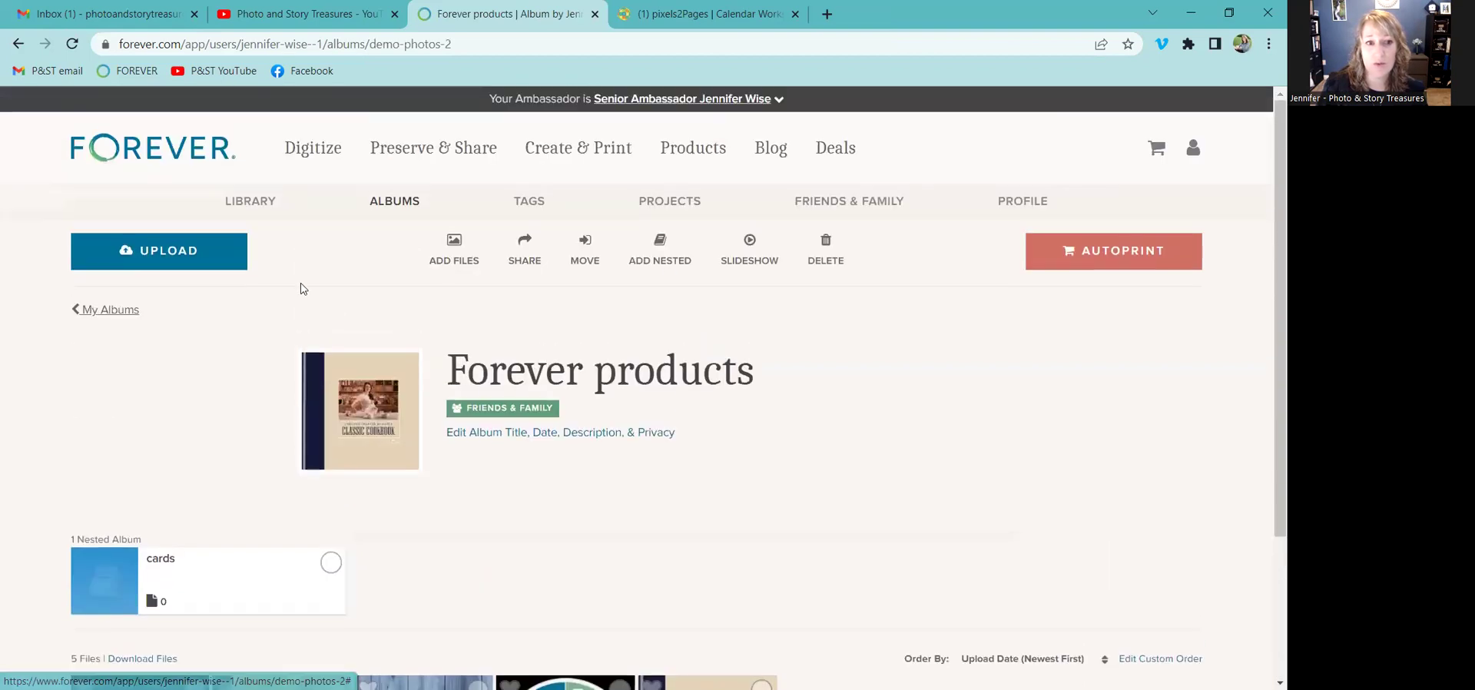
{"action": "left_click", "coordinate": [262, 199]}
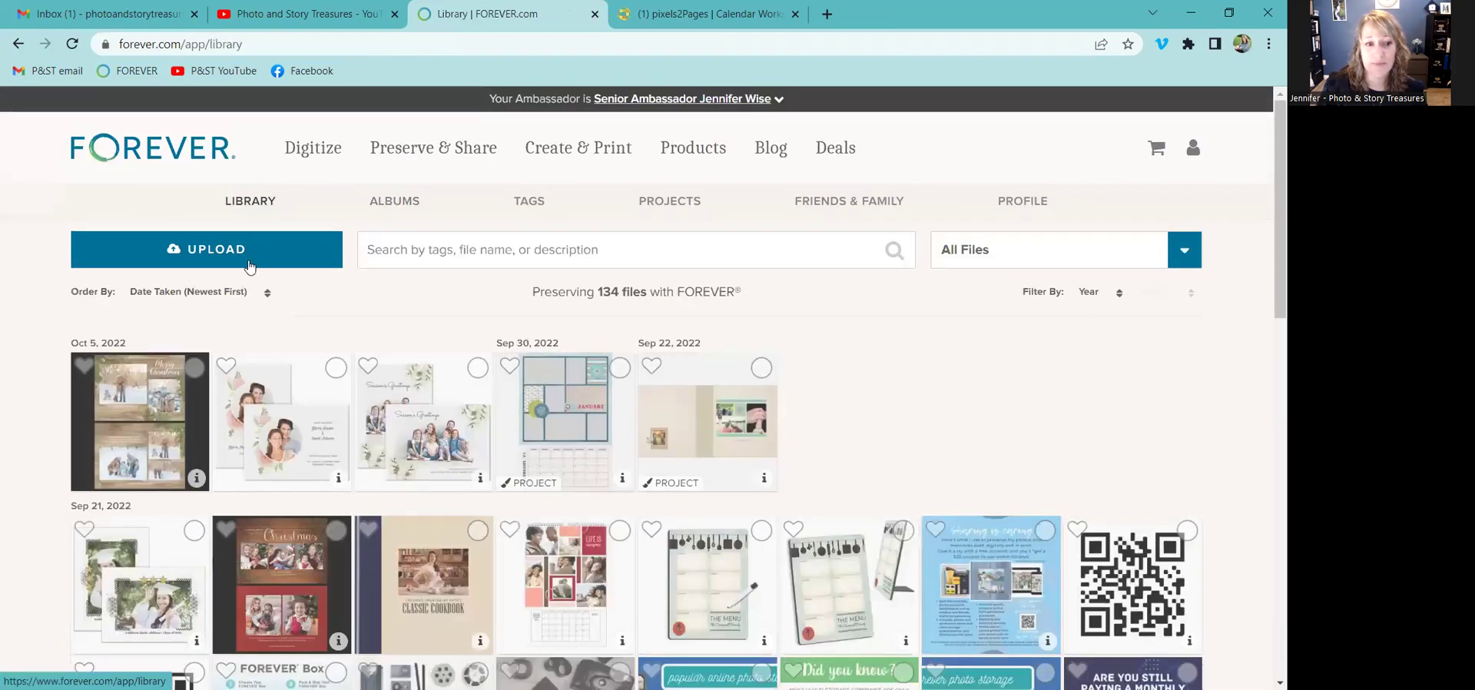
{"action": "left_click", "coordinate": [195, 368]}
{"action": "left_click", "coordinate": [335, 368]}
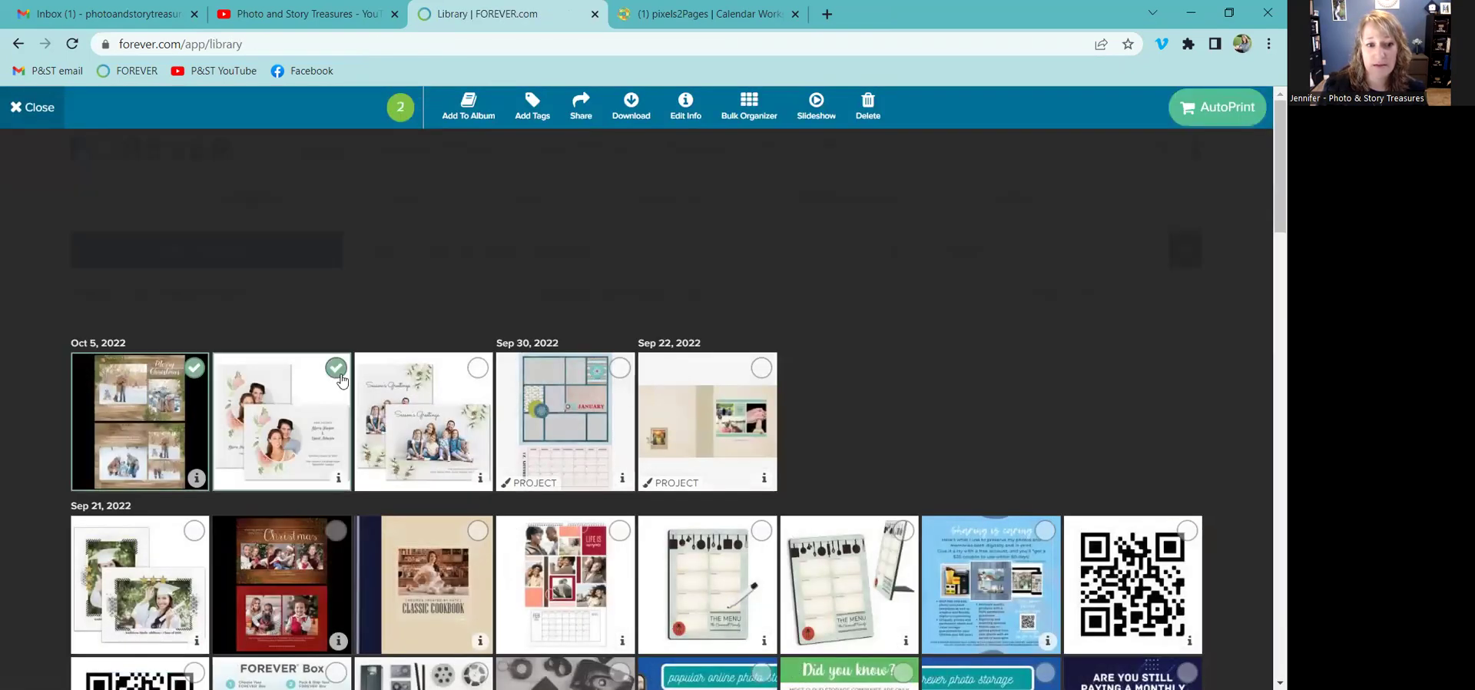
{"action": "left_click", "coordinate": [475, 375]}
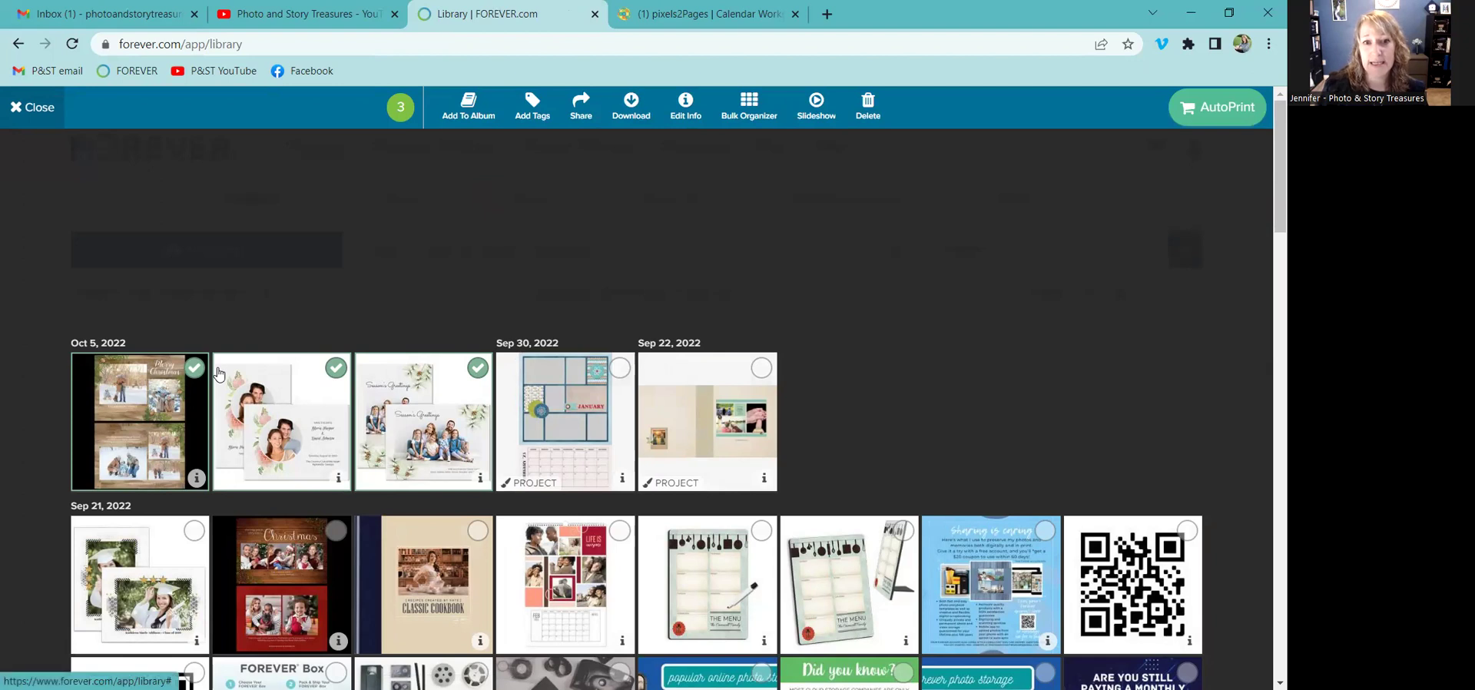
Add the selected card images to the cards album nested under Forever products
{"action": "left_click", "coordinate": [470, 103]}
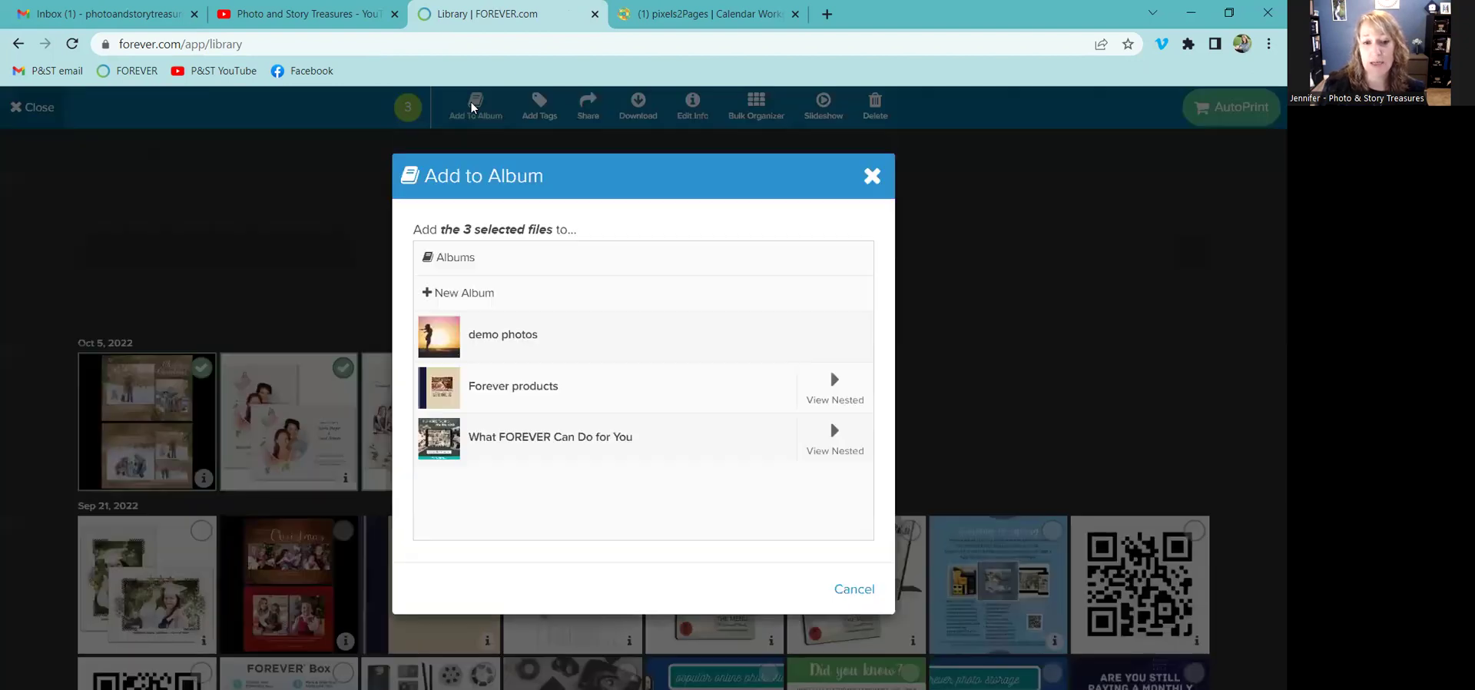
{"action": "left_click", "coordinate": [834, 381]}
{"action": "left_click", "coordinate": [458, 306]}
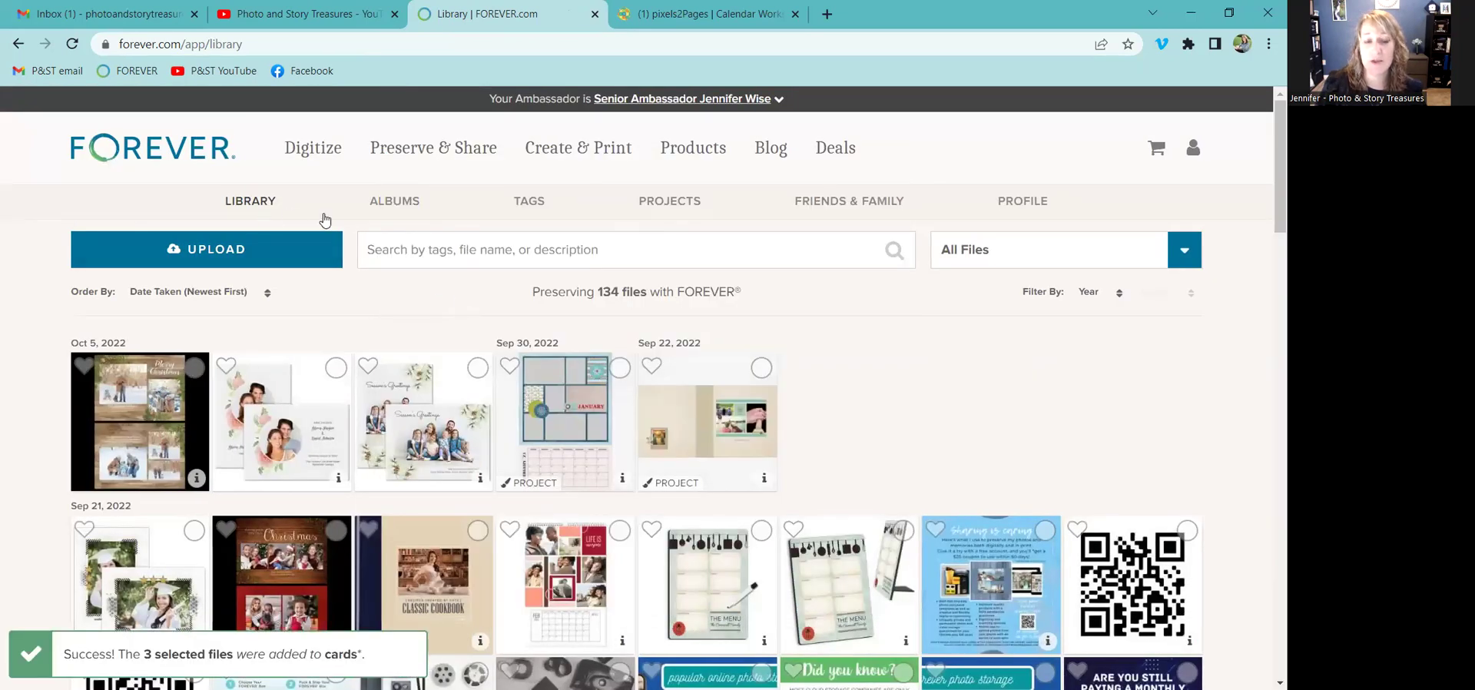
{"action": "left_click", "coordinate": [393, 204]}
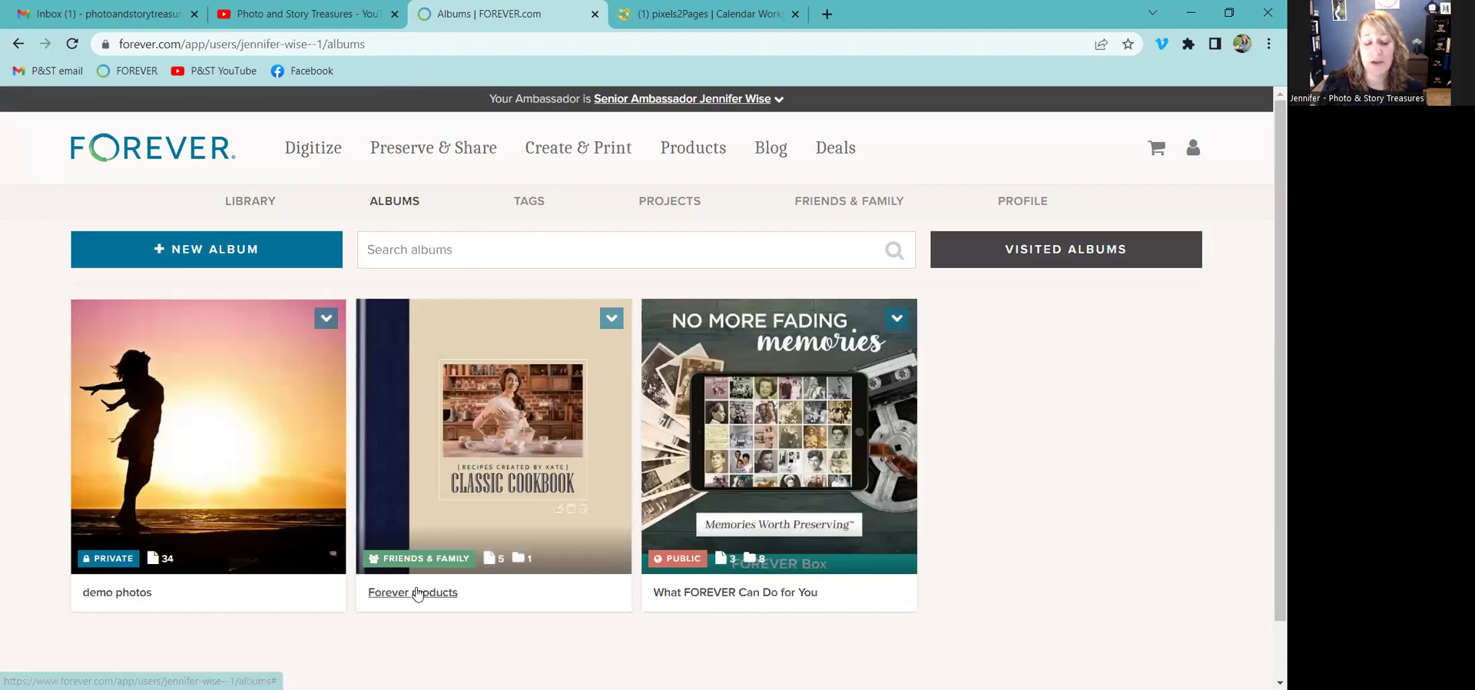
Open Forever products, then its nested cards album to view the three card images
{"action": "left_click", "coordinate": [417, 593]}
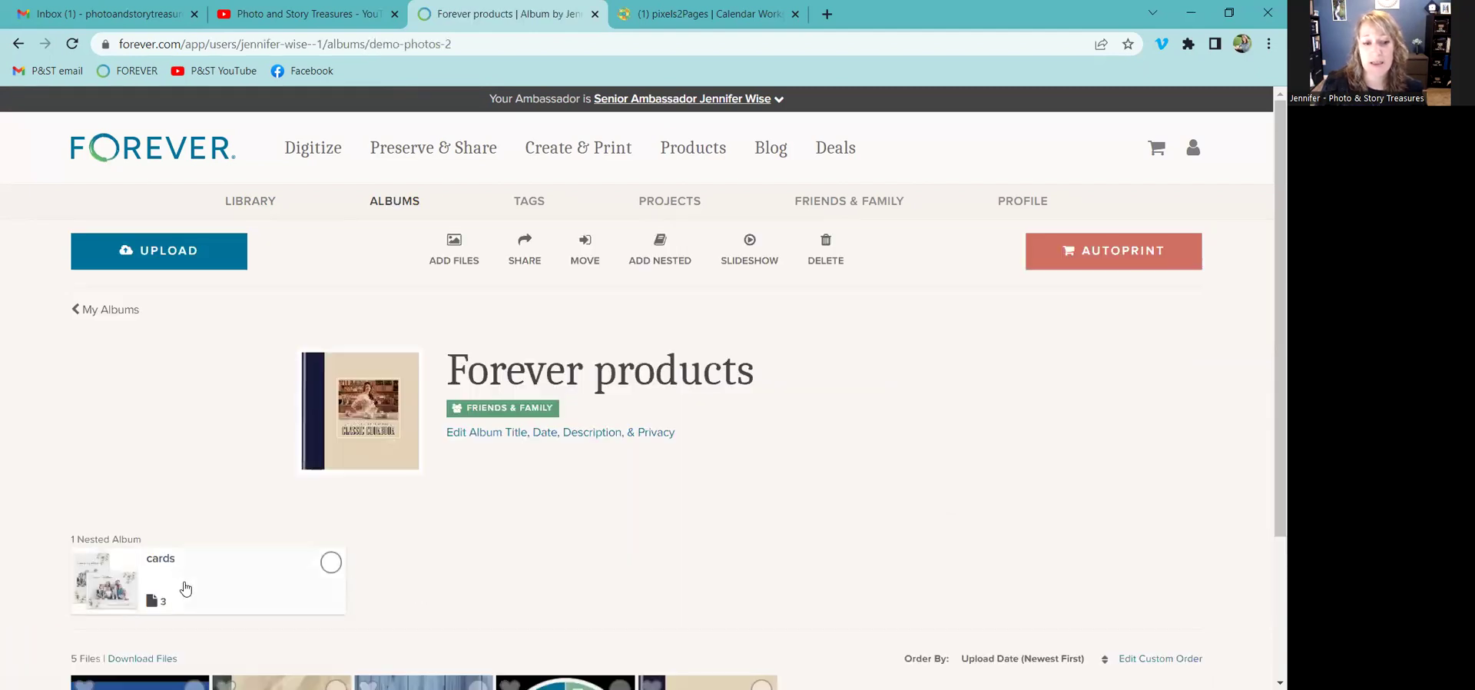
{"action": "left_click", "coordinate": [163, 560]}
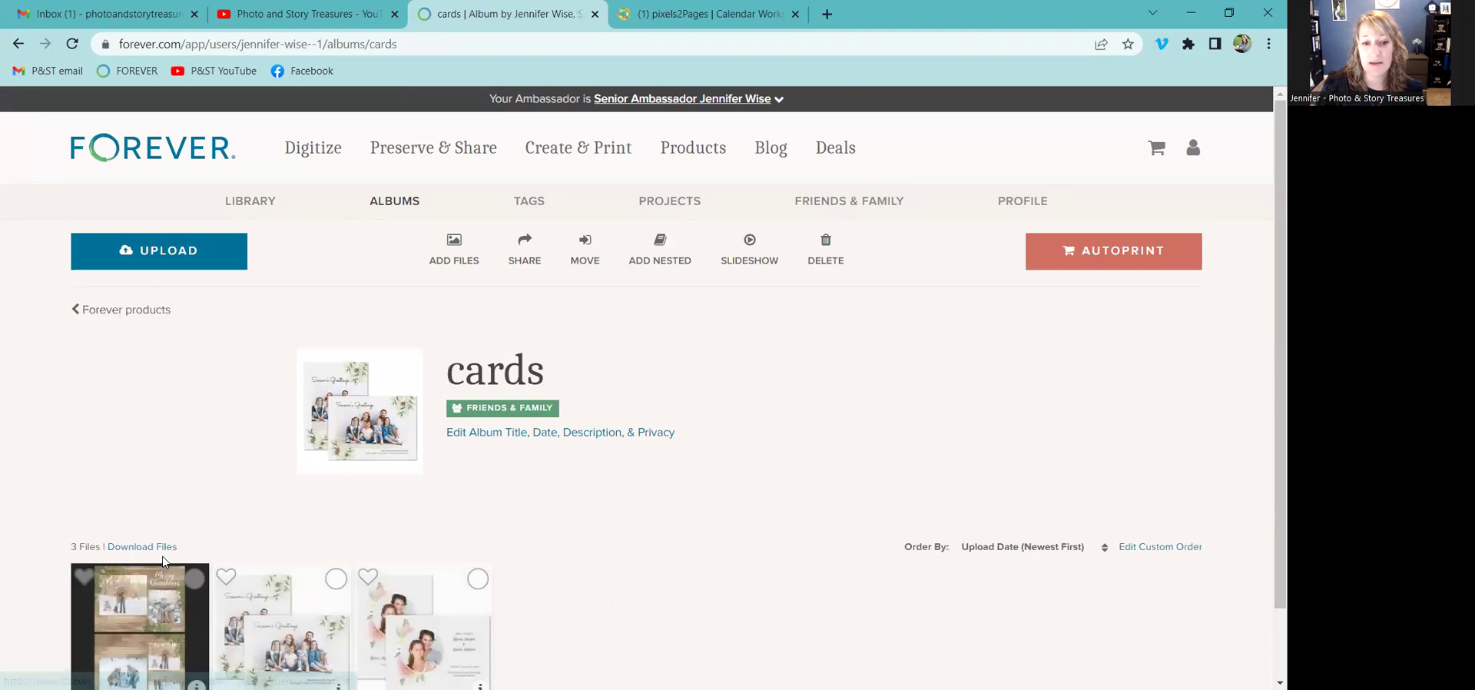
{"action": "scroll", "coordinate": [717, 461], "scroll_direction": "down", "scroll_amount": 1}
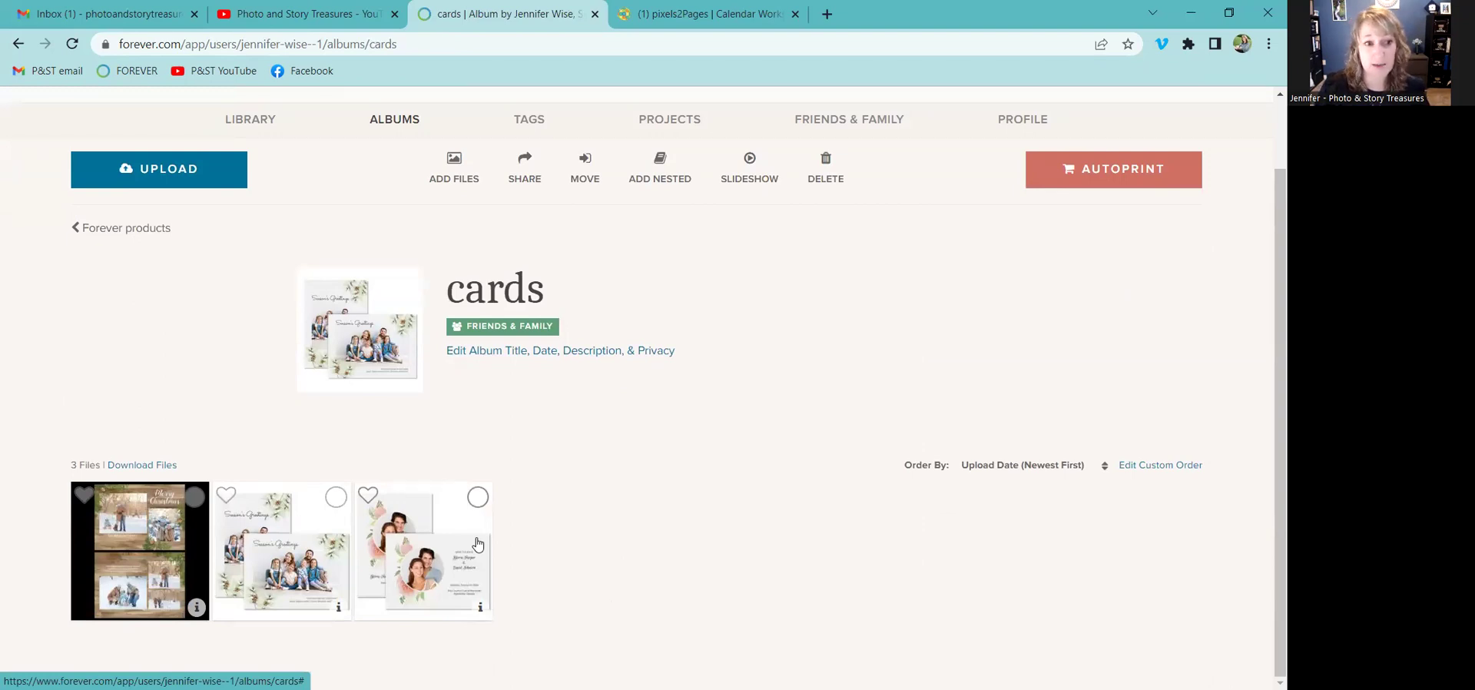
Return to My Albums and browse the 34 thumbnails in the demo photos album
{"action": "left_click", "coordinate": [157, 232]}
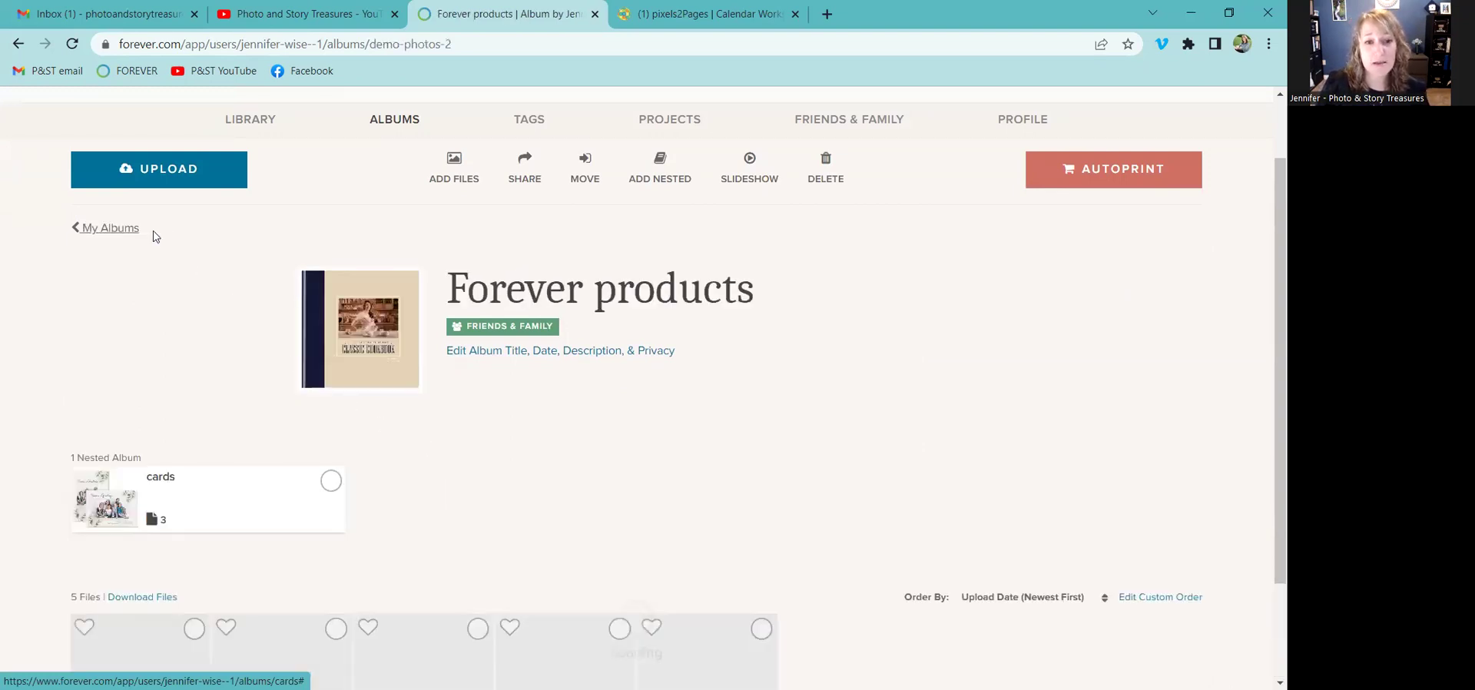
{"action": "left_click", "coordinate": [113, 229]}
{"action": "left_click", "coordinate": [121, 593]}
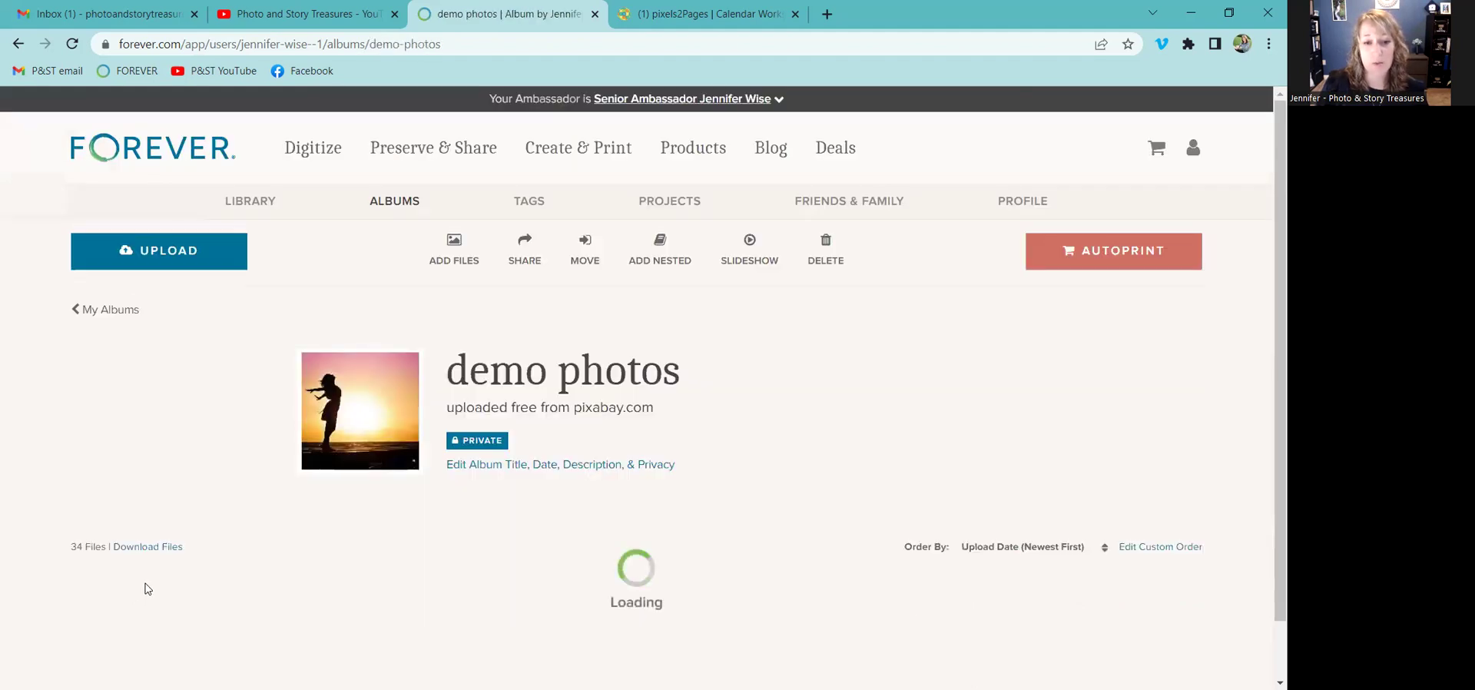
{"action": "scroll", "coordinate": [882, 421], "scroll_direction": "down", "scroll_amount": 2}
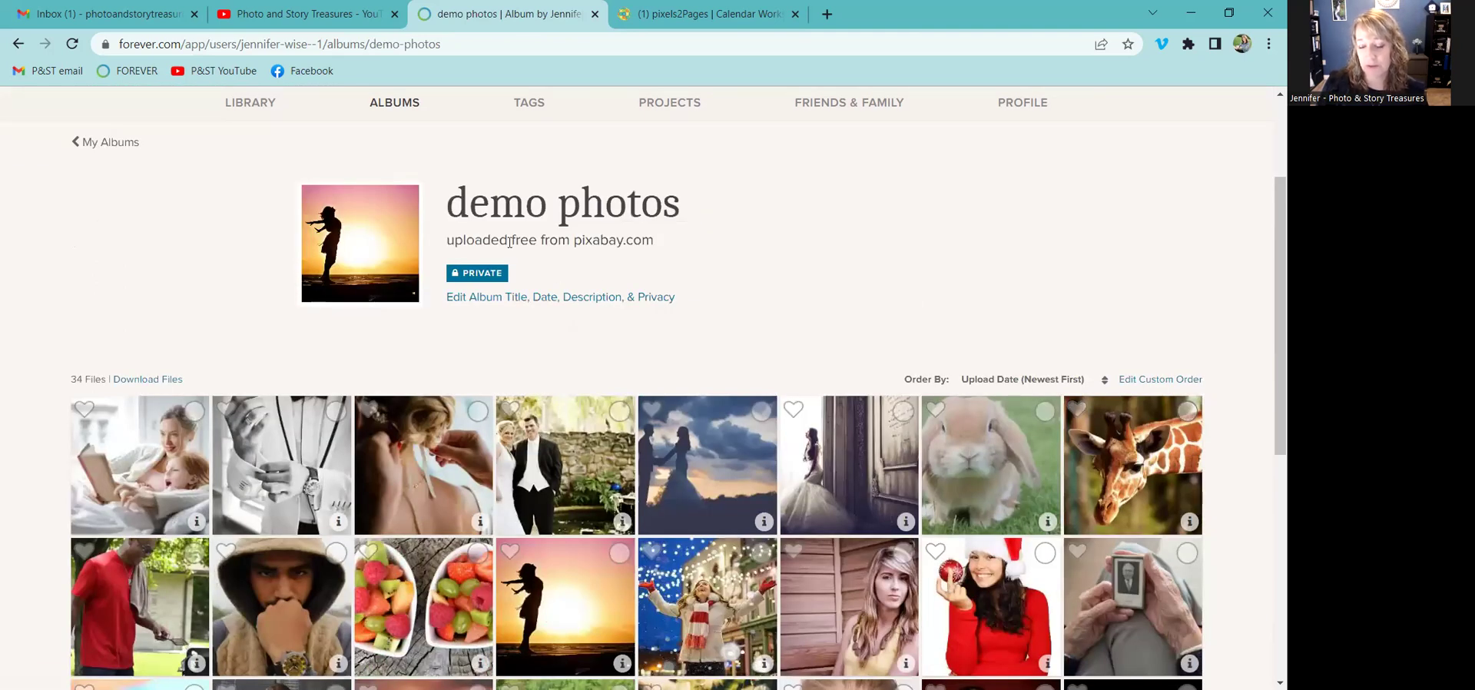
{"action": "scroll", "coordinate": [805, 374], "scroll_direction": "down", "scroll_amount": 2}
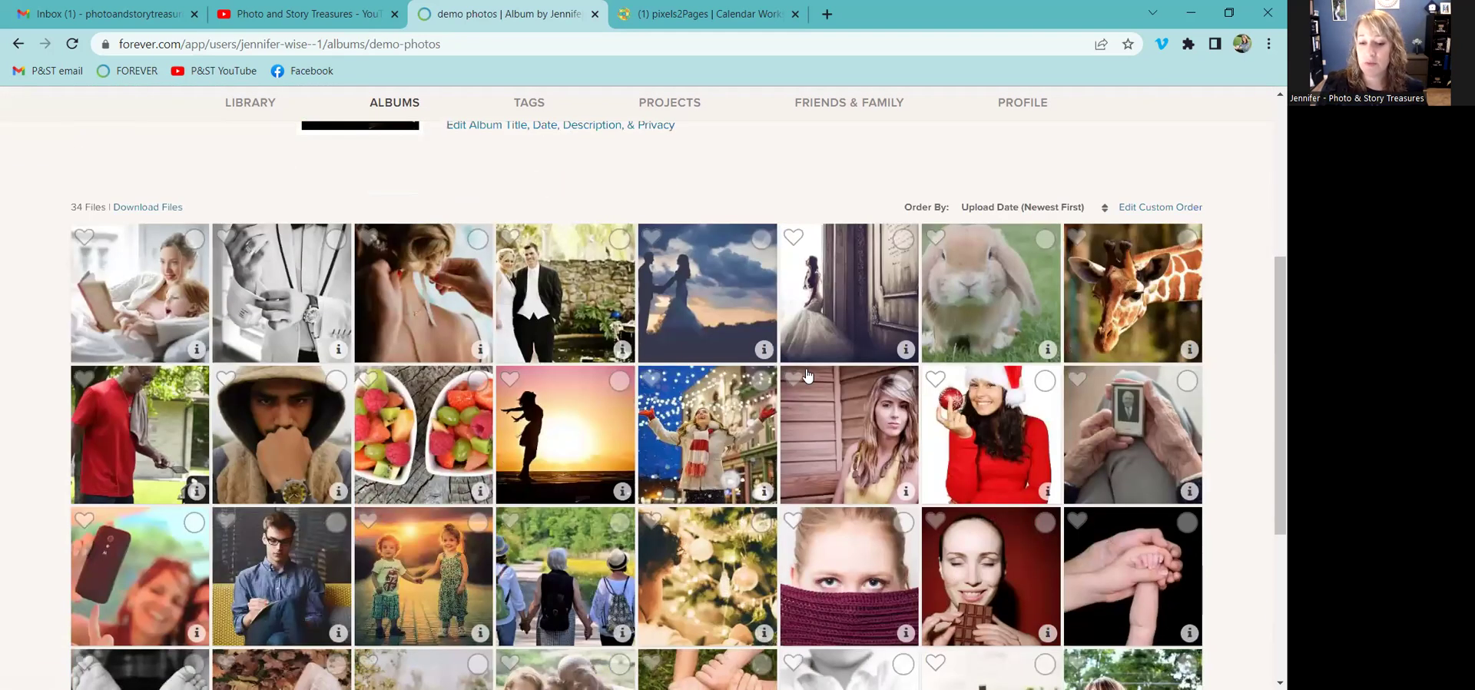
{"action": "scroll", "coordinate": [807, 374], "scroll_direction": "down", "scroll_amount": 3}
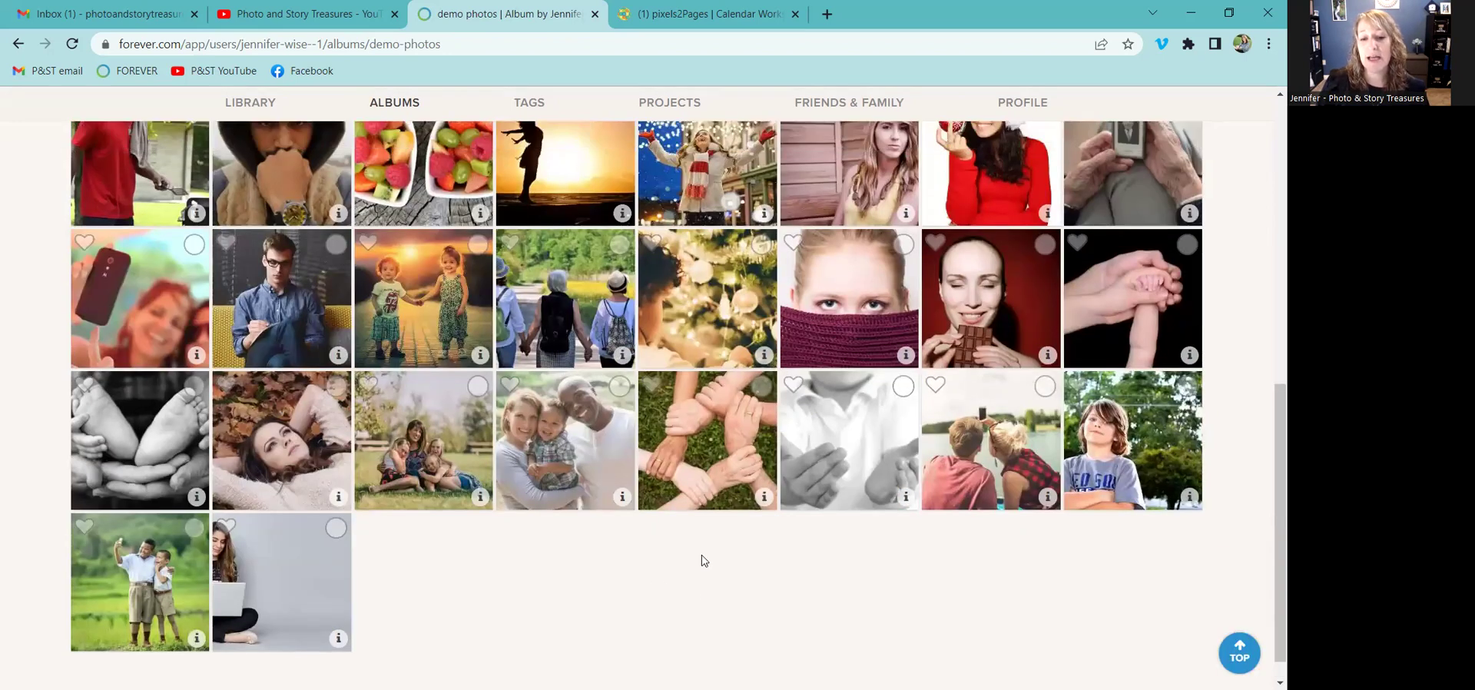
{"action": "scroll", "coordinate": [703, 561], "scroll_direction": "up", "scroll_amount": 2}
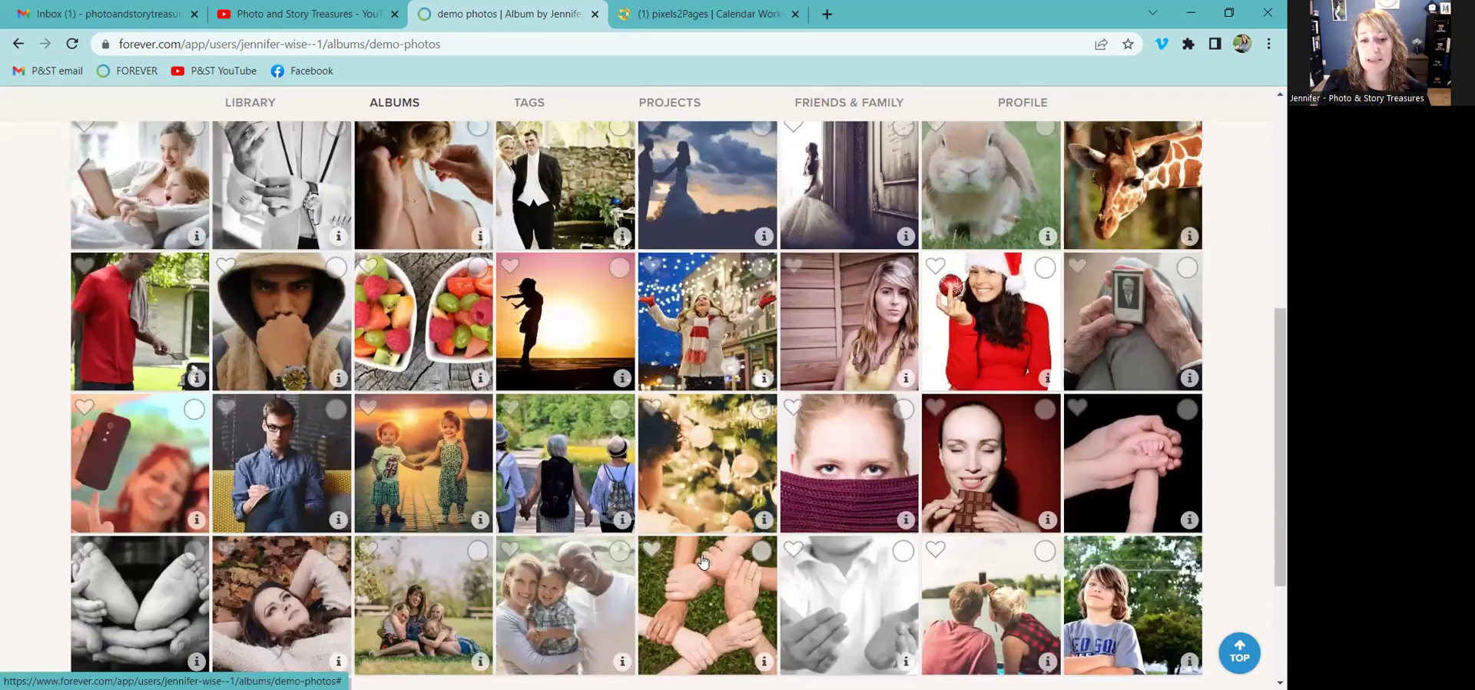
{"action": "scroll", "coordinate": [703, 561], "scroll_direction": "up", "scroll_amount": 2}
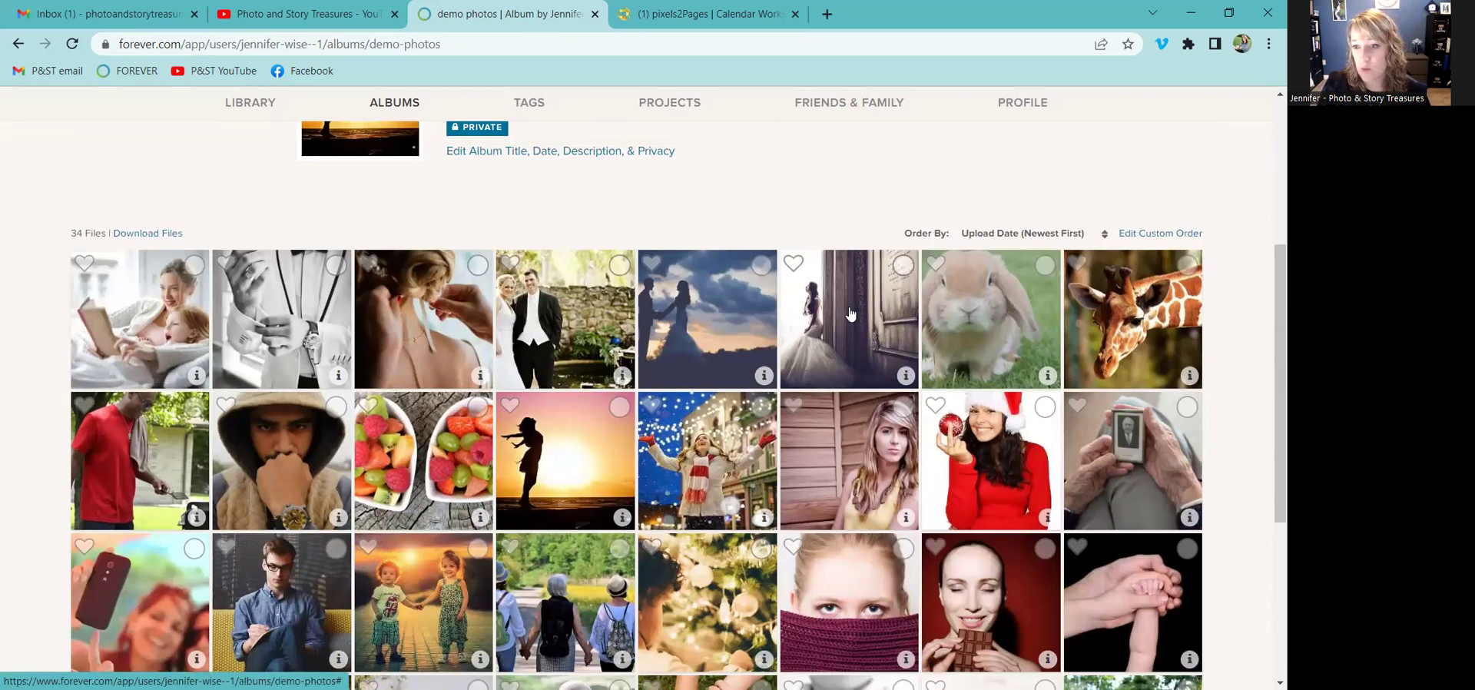
Tag wedding 6.jpg with 'wedding' and return to the demo photos album
{"action": "left_click", "coordinate": [308, 329]}
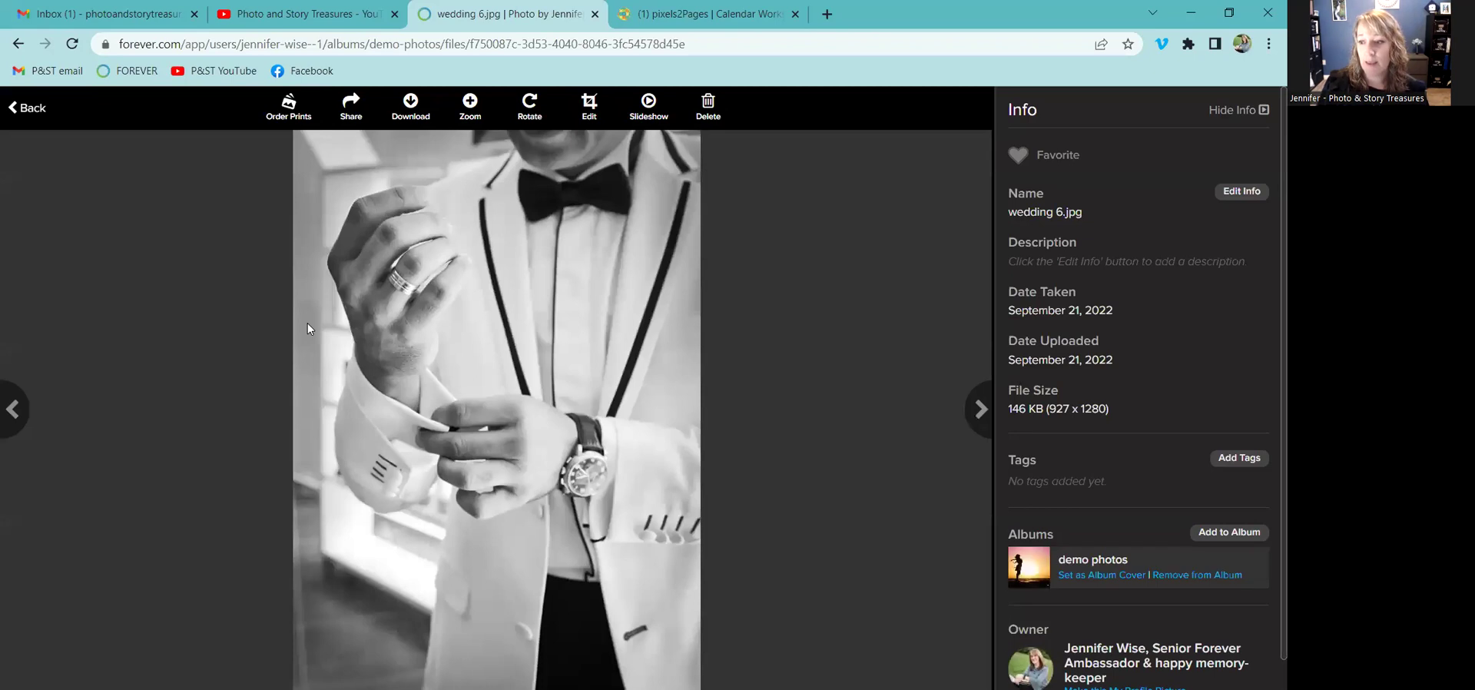
{"action": "left_click", "coordinate": [1244, 461]}
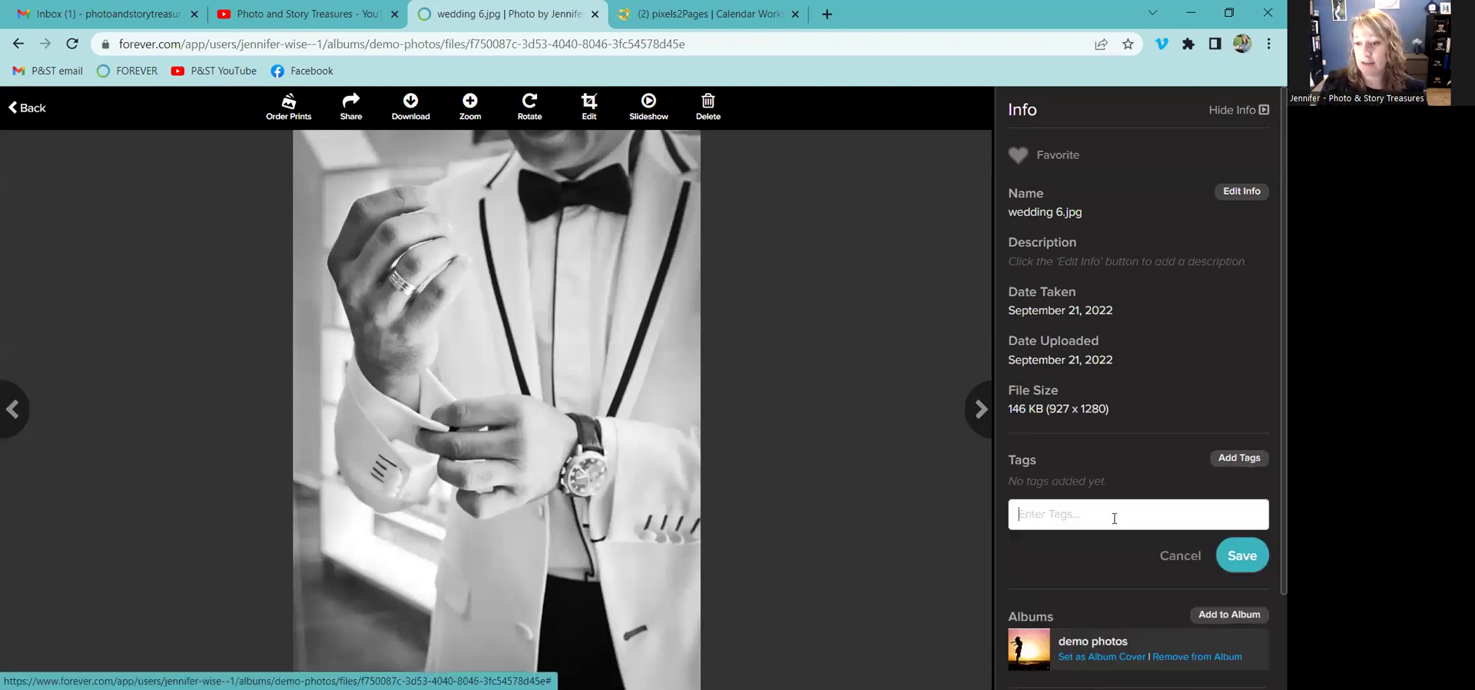
{"action": "left_click", "coordinate": [1114, 516]}
{"action": "type", "text": "wedding"}
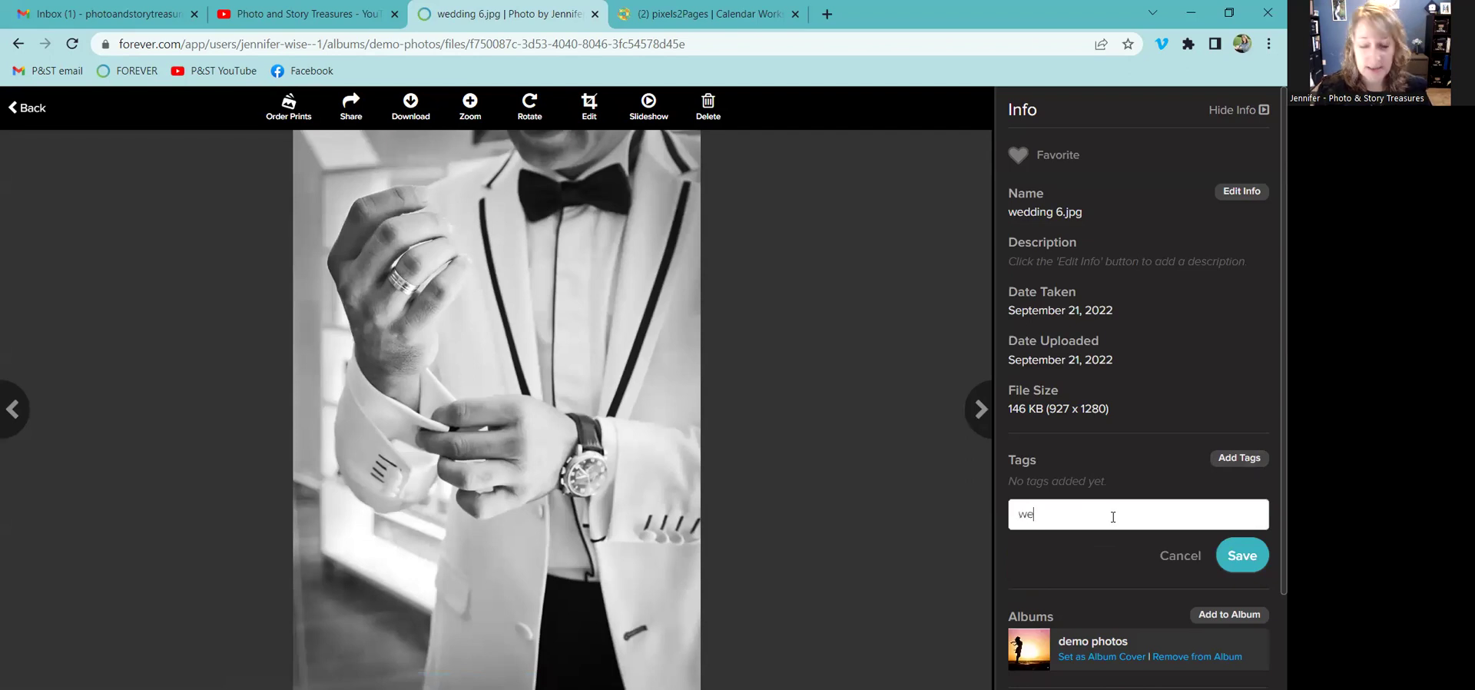
{"action": "left_click", "coordinate": [1242, 552]}
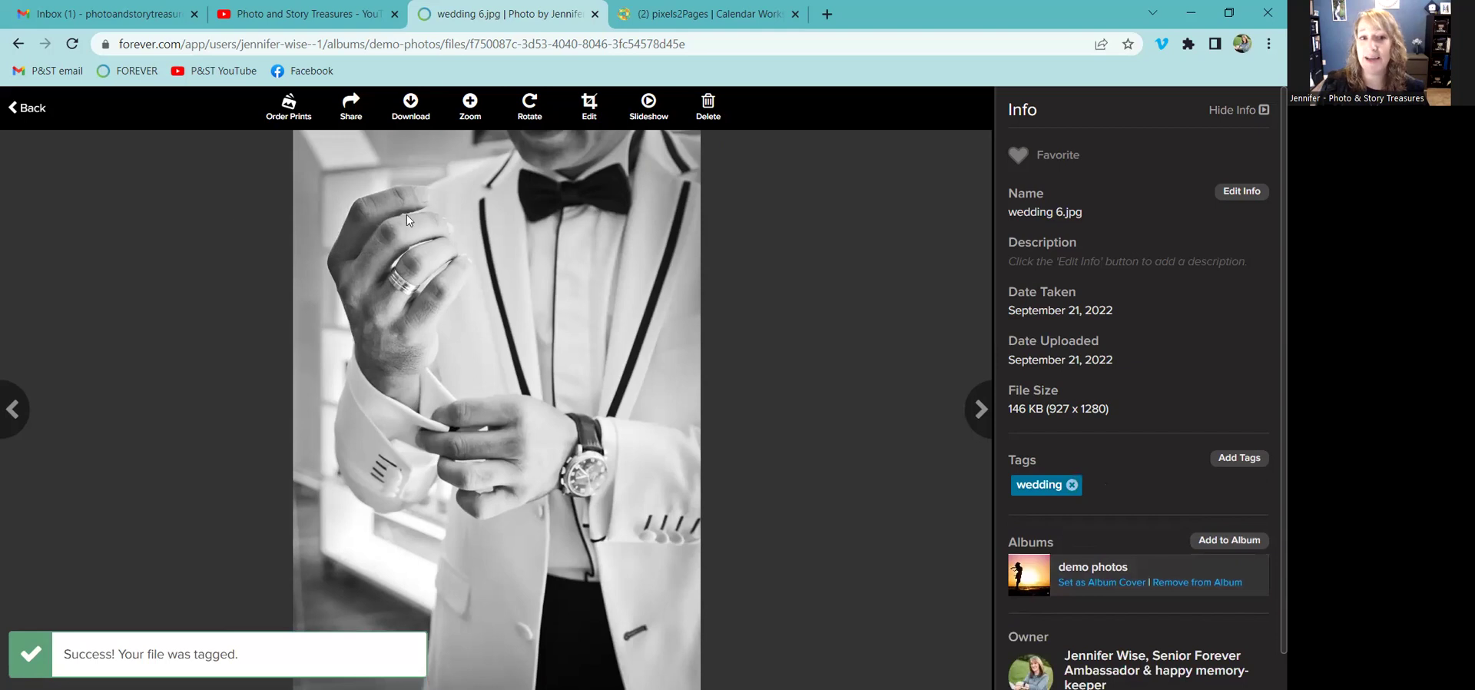
{"action": "left_click", "coordinate": [43, 111]}
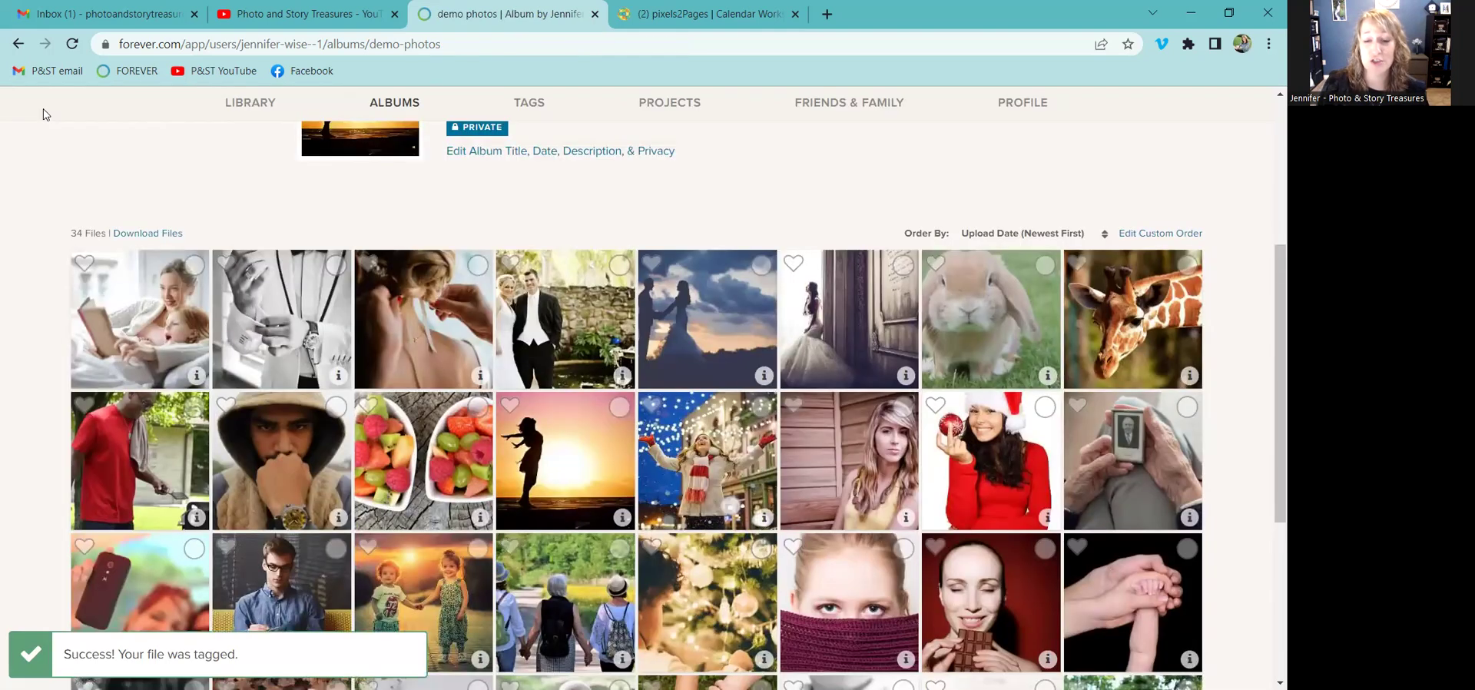
Tag wedding 5.jpg with the suggested 'wedding' tag and return to the album
{"action": "left_click", "coordinate": [427, 327]}
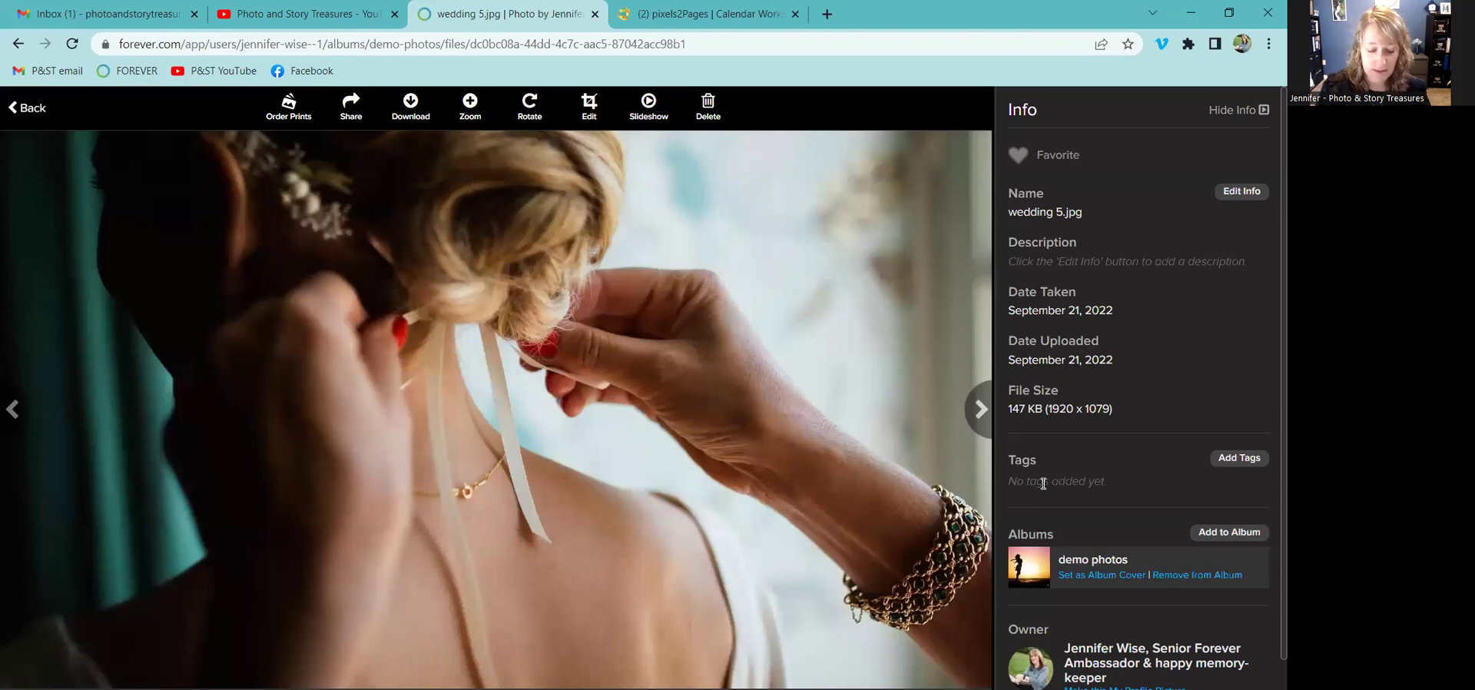
{"action": "left_click", "coordinate": [1228, 461]}
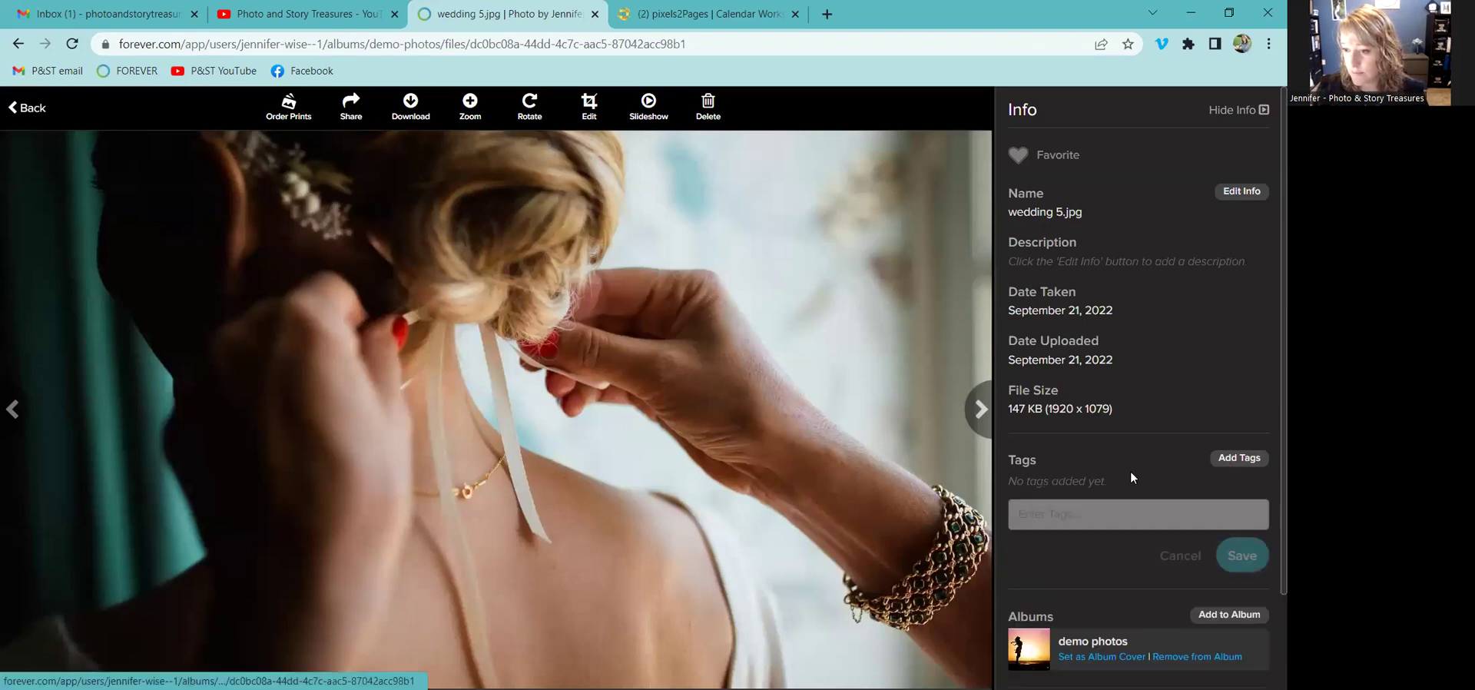
{"action": "type", "text": "wedding"}
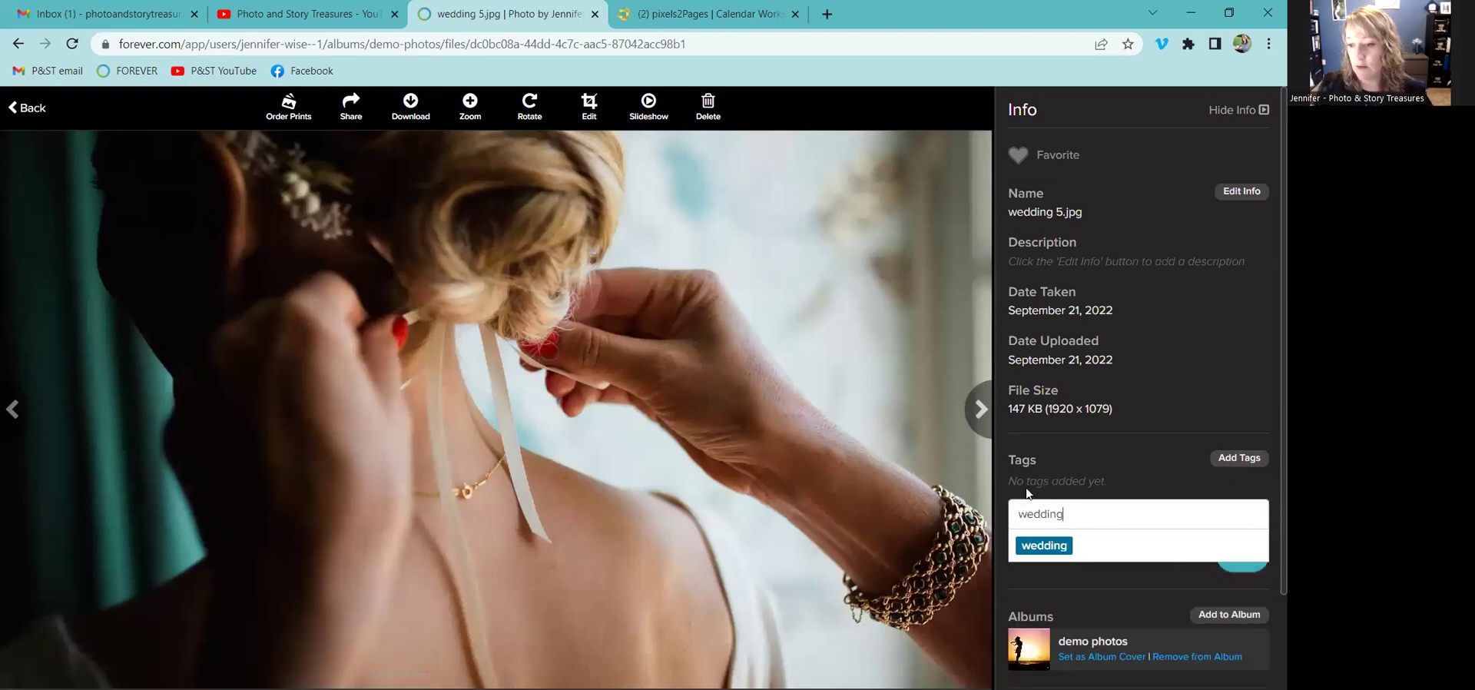
{"action": "left_click", "coordinate": [1030, 546]}
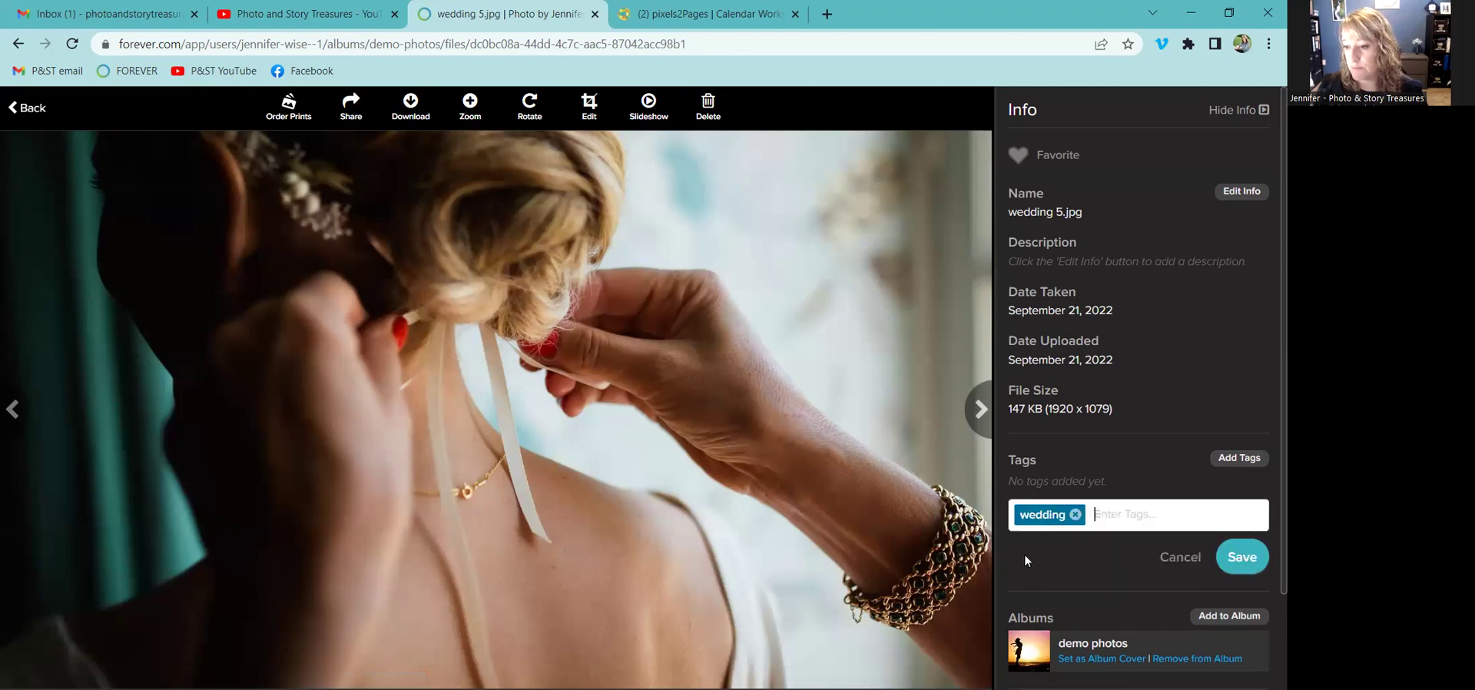
{"action": "left_click", "coordinate": [1239, 559]}
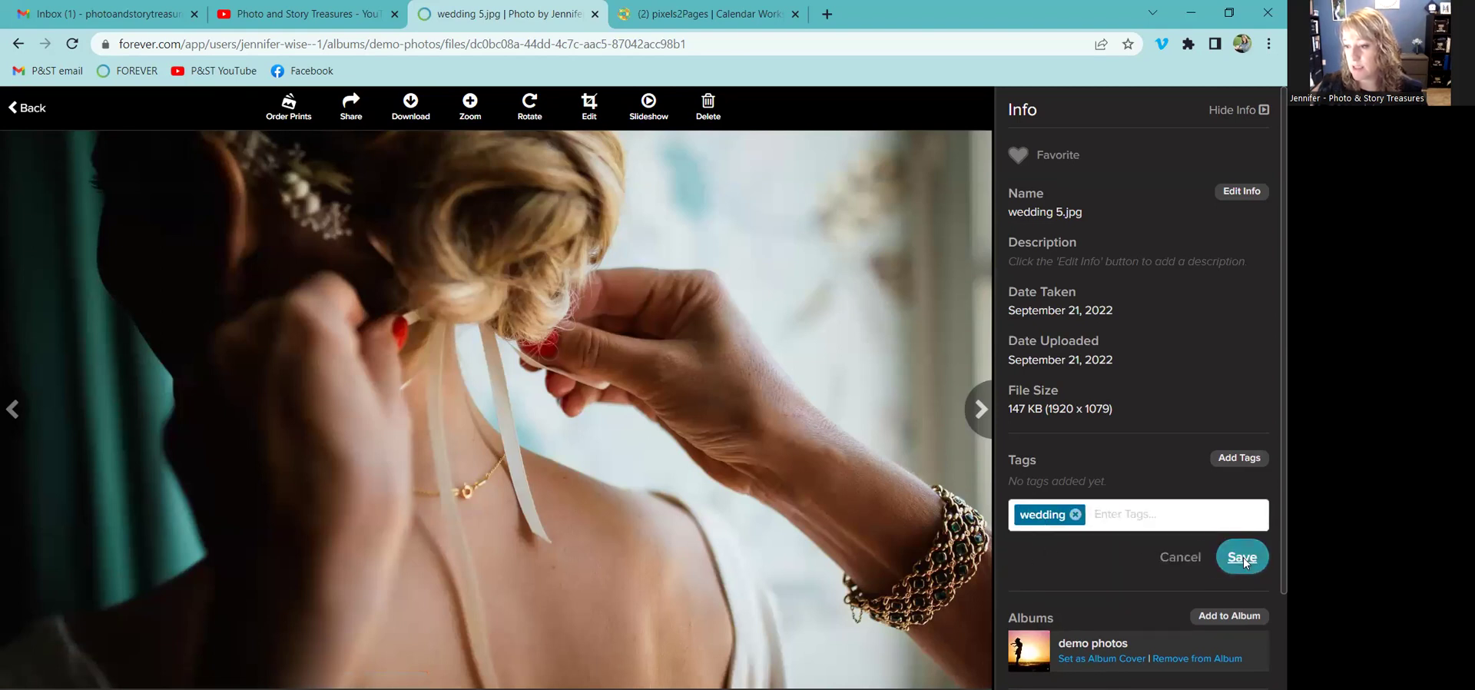
{"action": "left_click", "coordinate": [40, 110]}
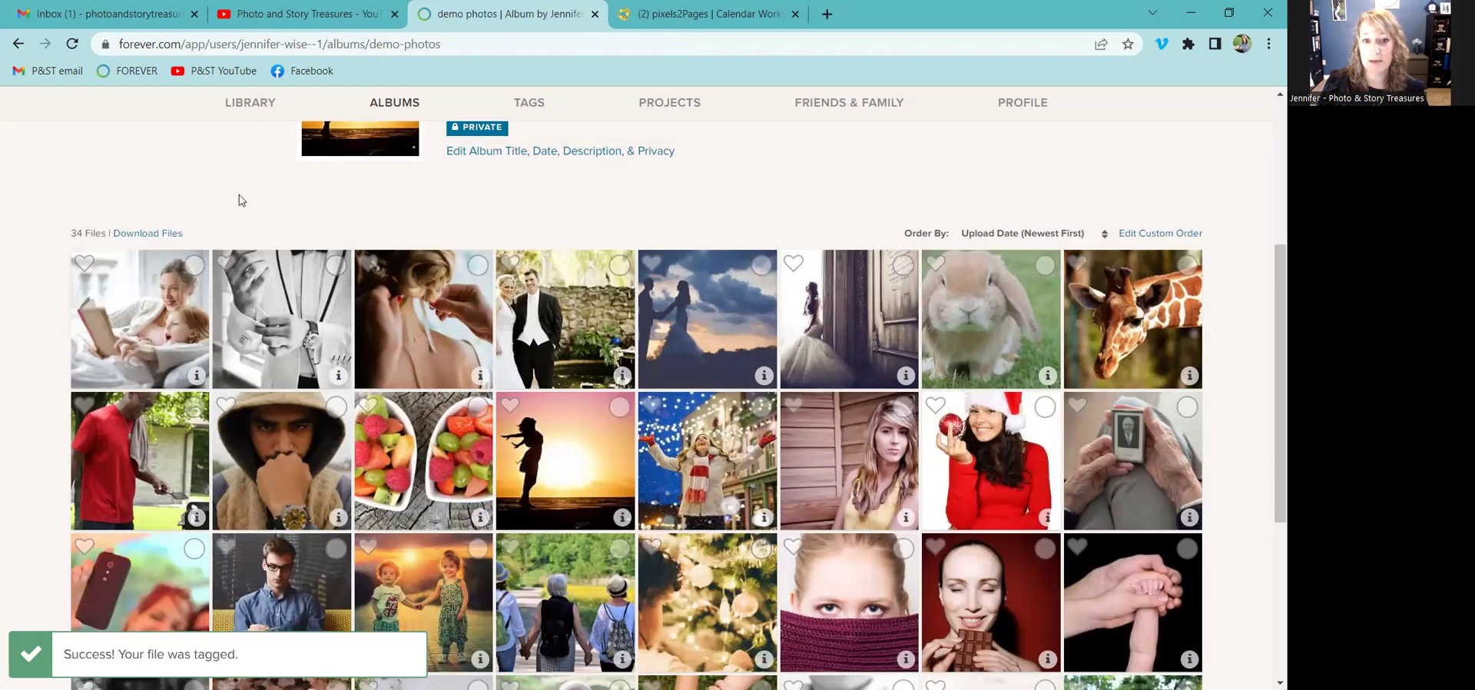
Tag wedding 3.jpg with 'wedding' and save it
{"action": "left_click", "coordinate": [565, 328]}
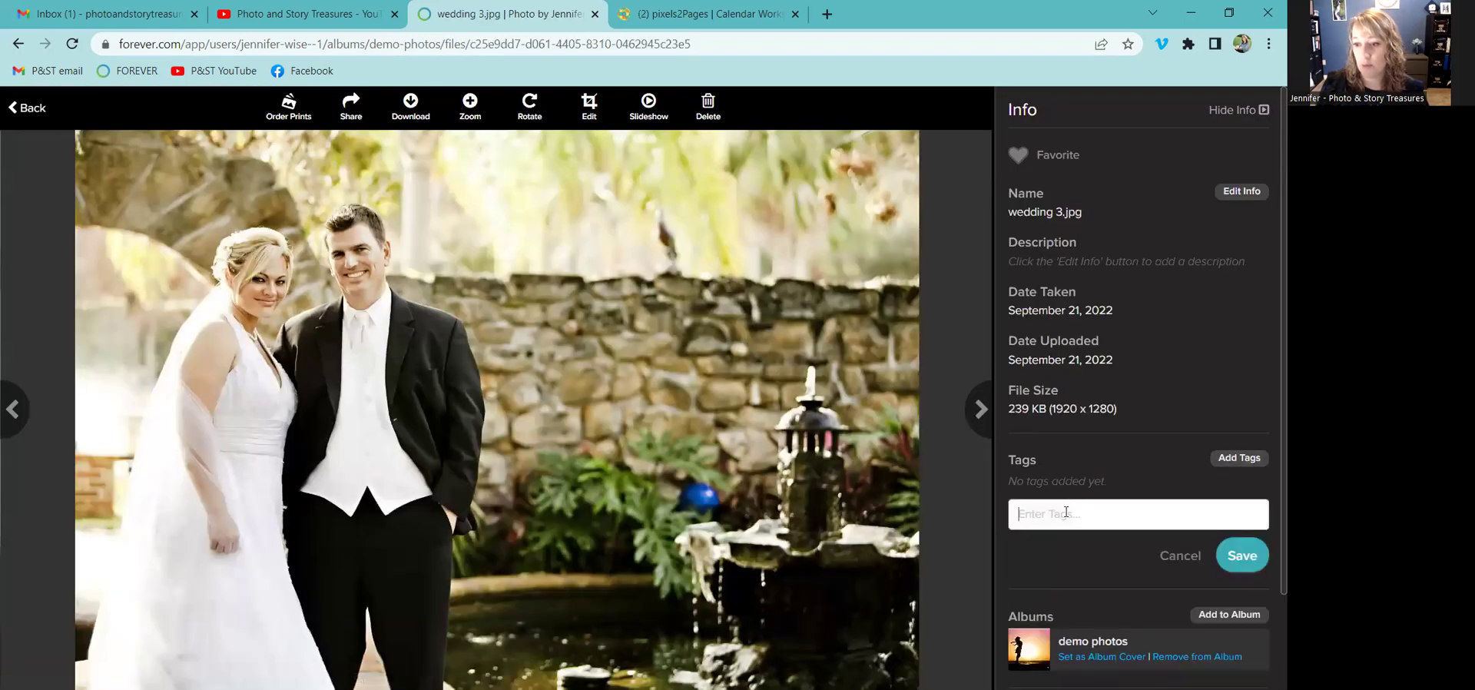
{"action": "type", "text": "weddin"}
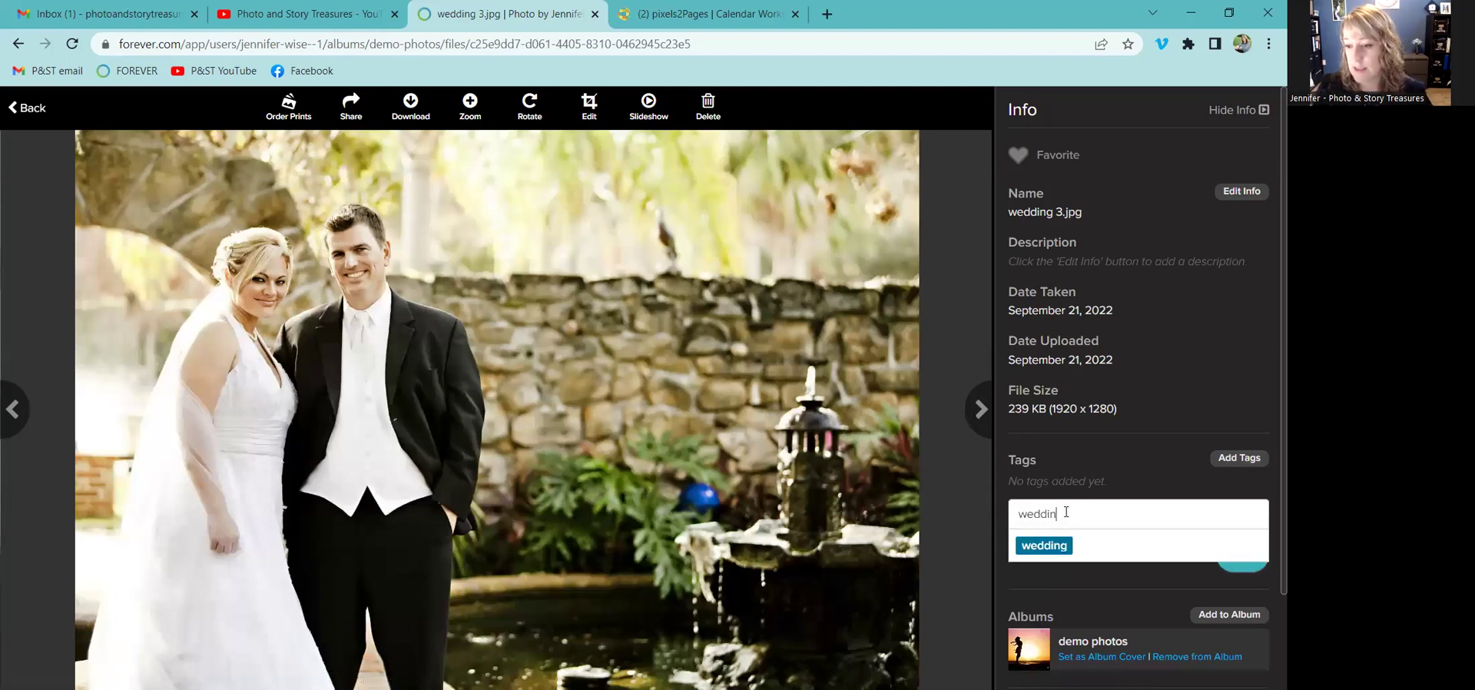
{"action": "type", "text": "g"}
{"action": "key", "text": "Return"}
{"action": "left_click", "coordinate": [1239, 560]}
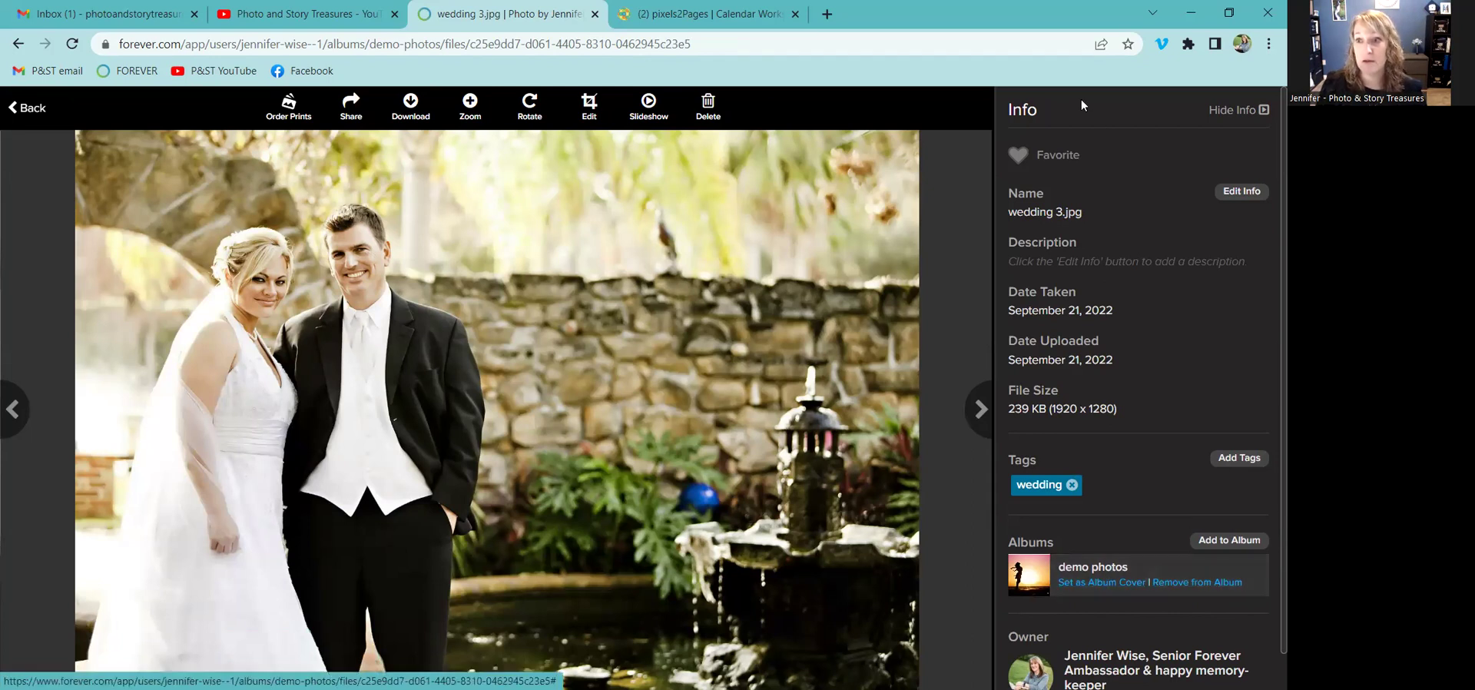
Go back through My Albums to Forever products and scroll to its cards album and files
{"action": "left_click", "coordinate": [31, 108]}
{"action": "scroll", "coordinate": [649, 290], "scroll_direction": "up", "scroll_amount": 4}
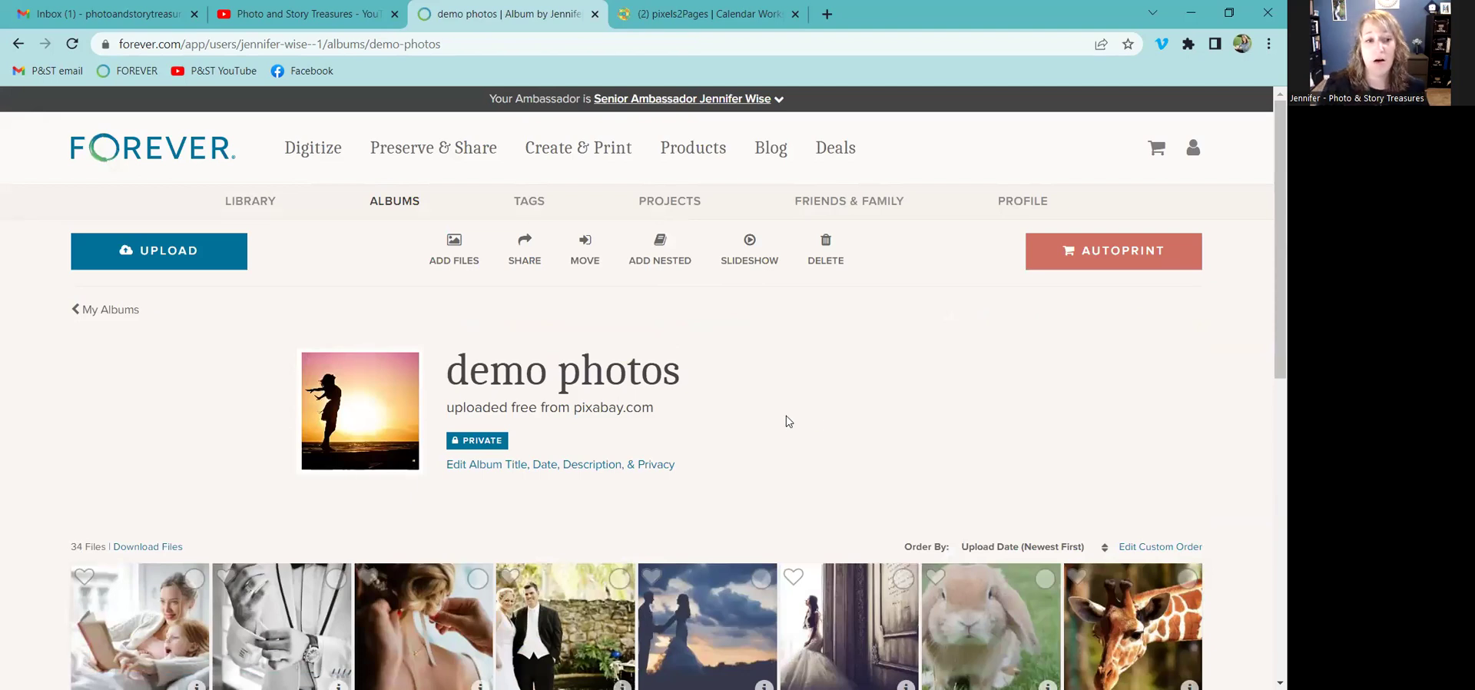
{"action": "left_click", "coordinate": [96, 311]}
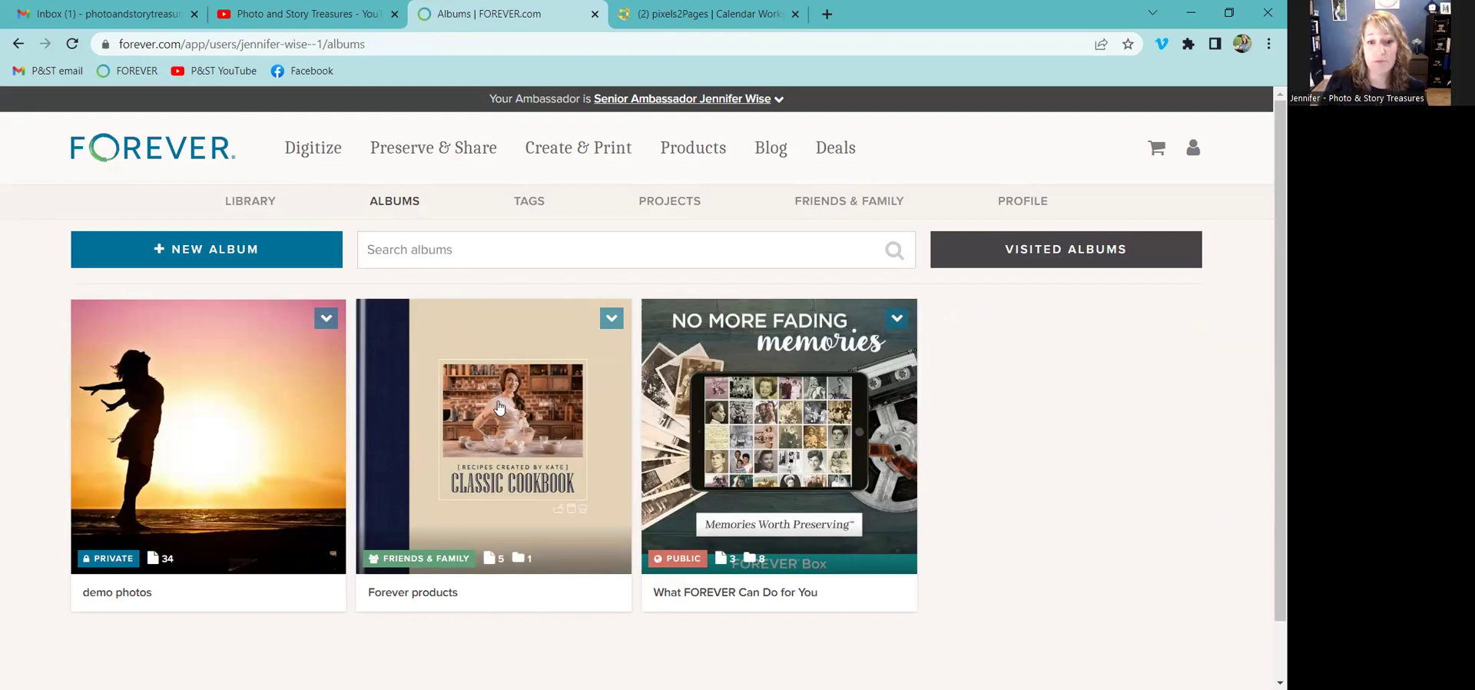
{"action": "left_click", "coordinate": [499, 408]}
{"action": "scroll", "coordinate": [596, 461], "scroll_direction": "down", "scroll_amount": 3}
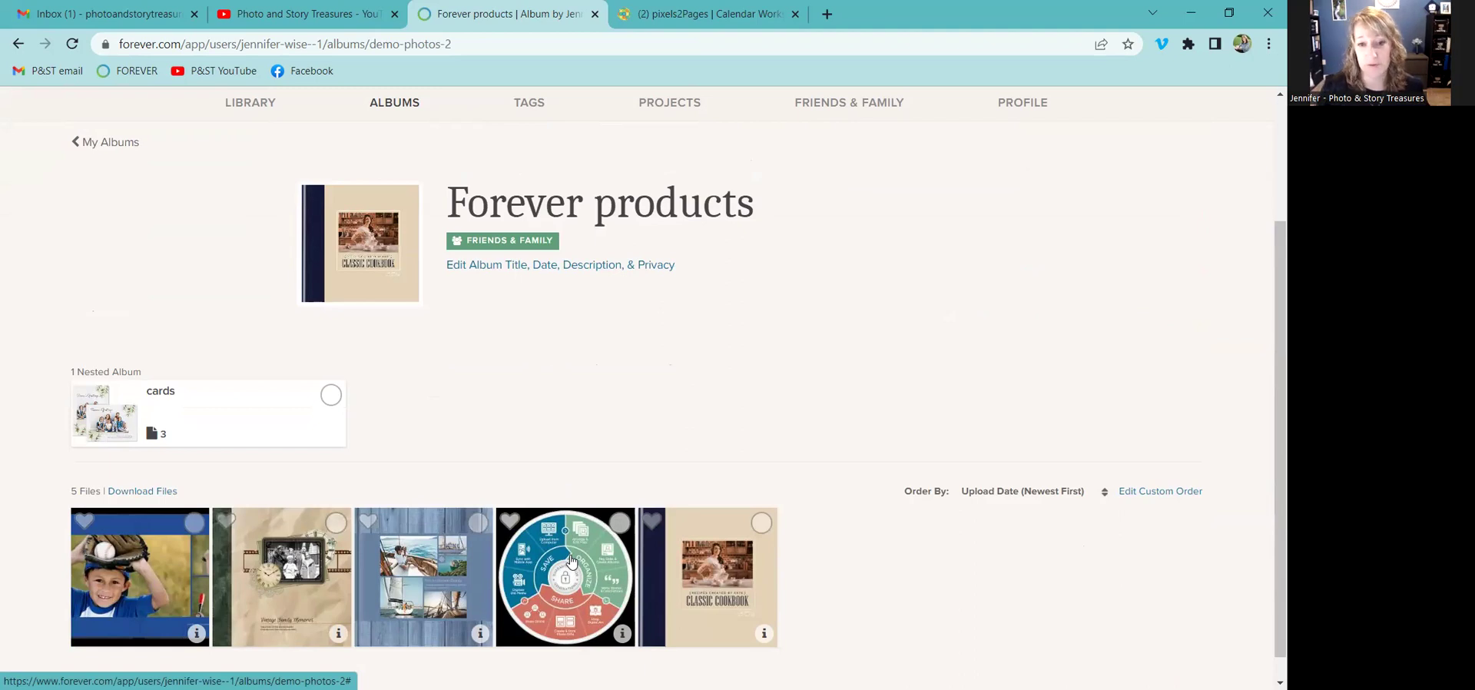
Move SOS Graphic 2022.png into 00 The FOREVER Guarantee, nested under What FOREVER Can Do for You
{"action": "left_click", "coordinate": [621, 524]}
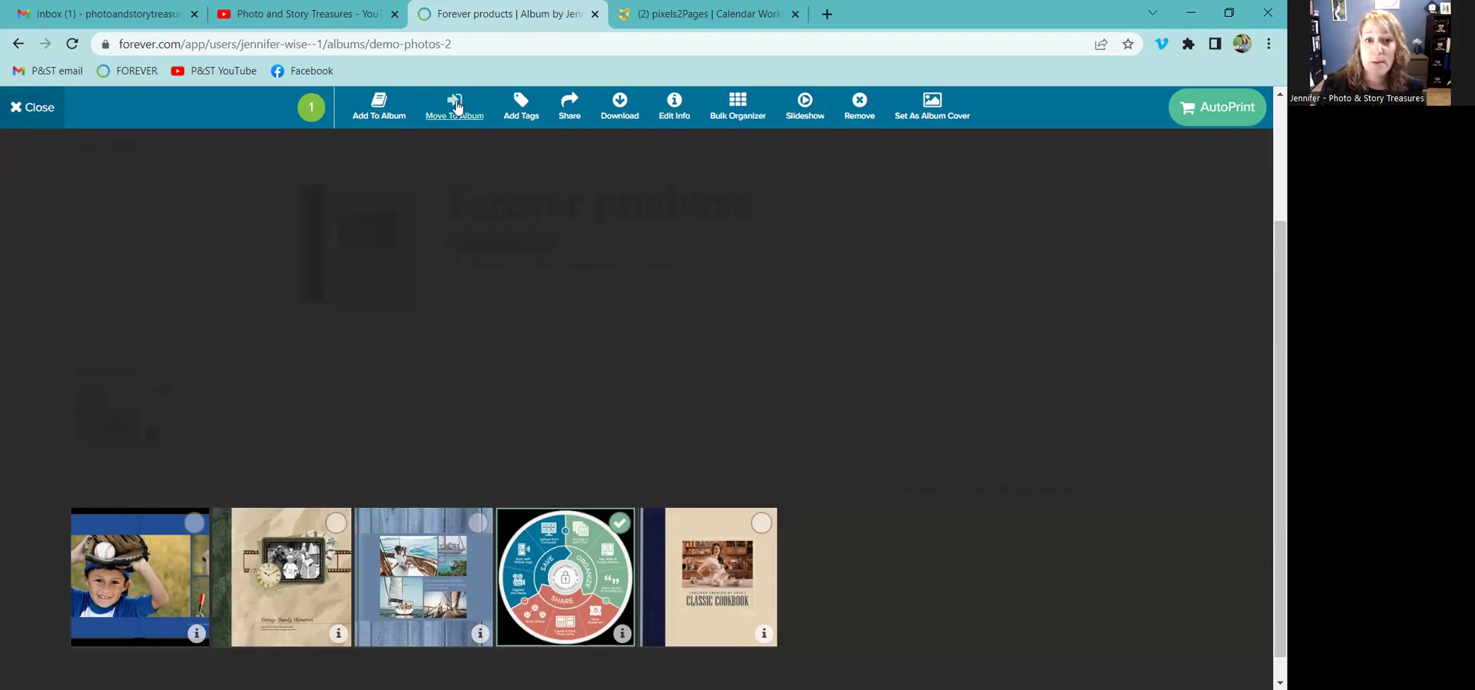
{"action": "left_click", "coordinate": [455, 105]}
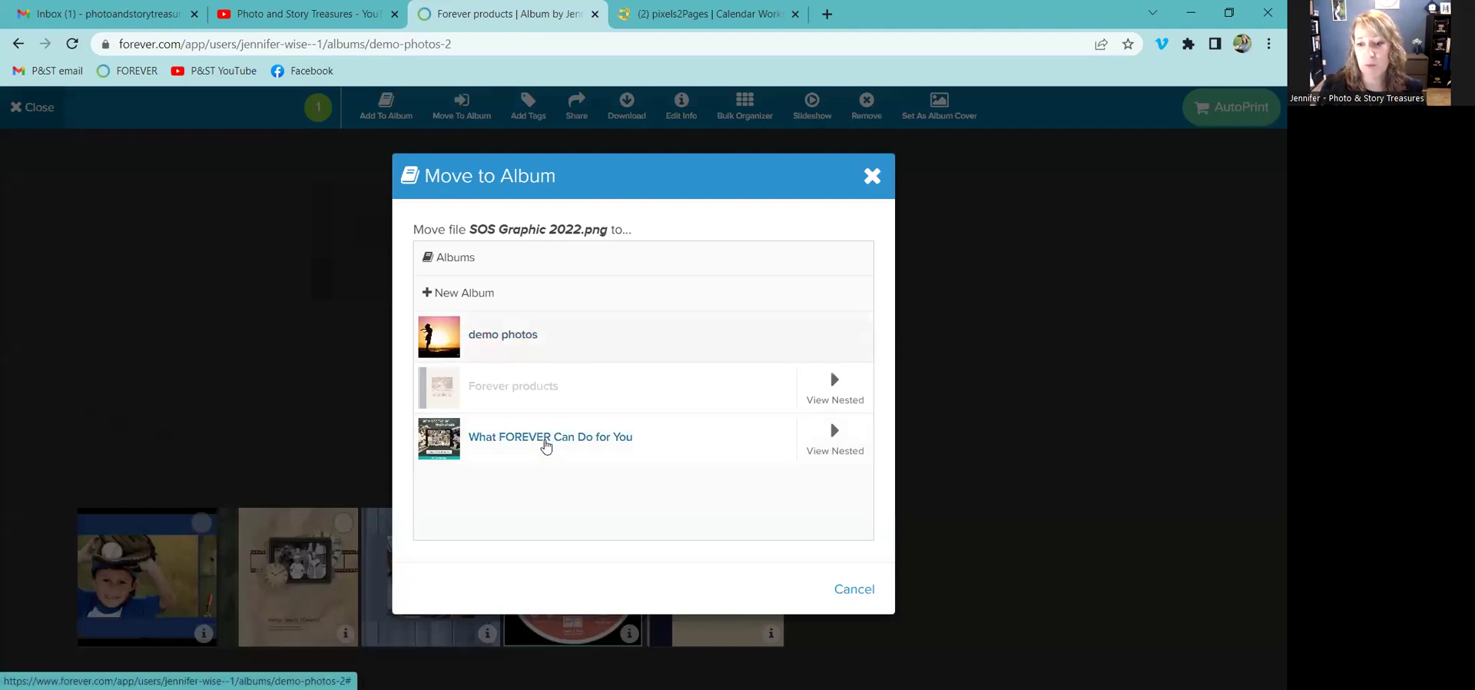
{"action": "left_click", "coordinate": [835, 438]}
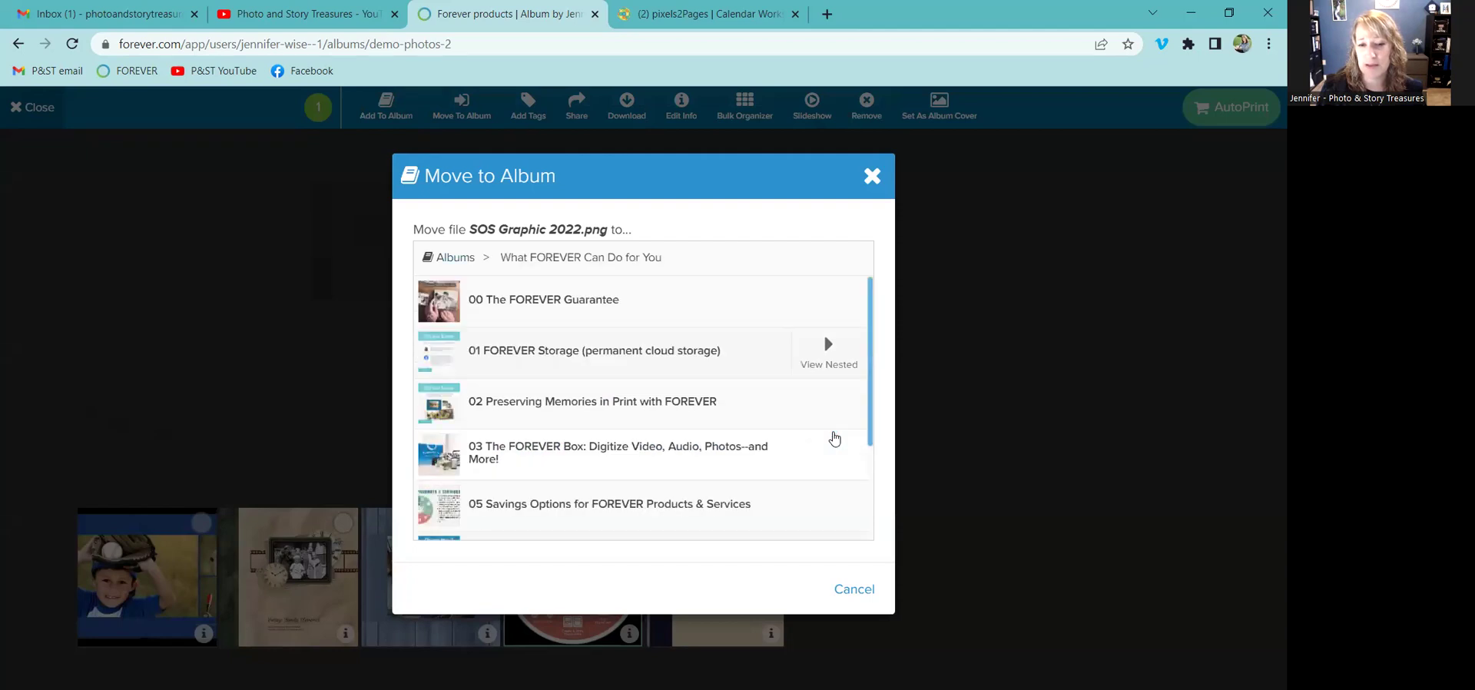
{"action": "scroll", "coordinate": [830, 442], "scroll_direction": "down", "scroll_amount": 3}
{"action": "scroll", "coordinate": [814, 450], "scroll_direction": "up", "scroll_amount": 3}
{"action": "left_click", "coordinate": [612, 303]}
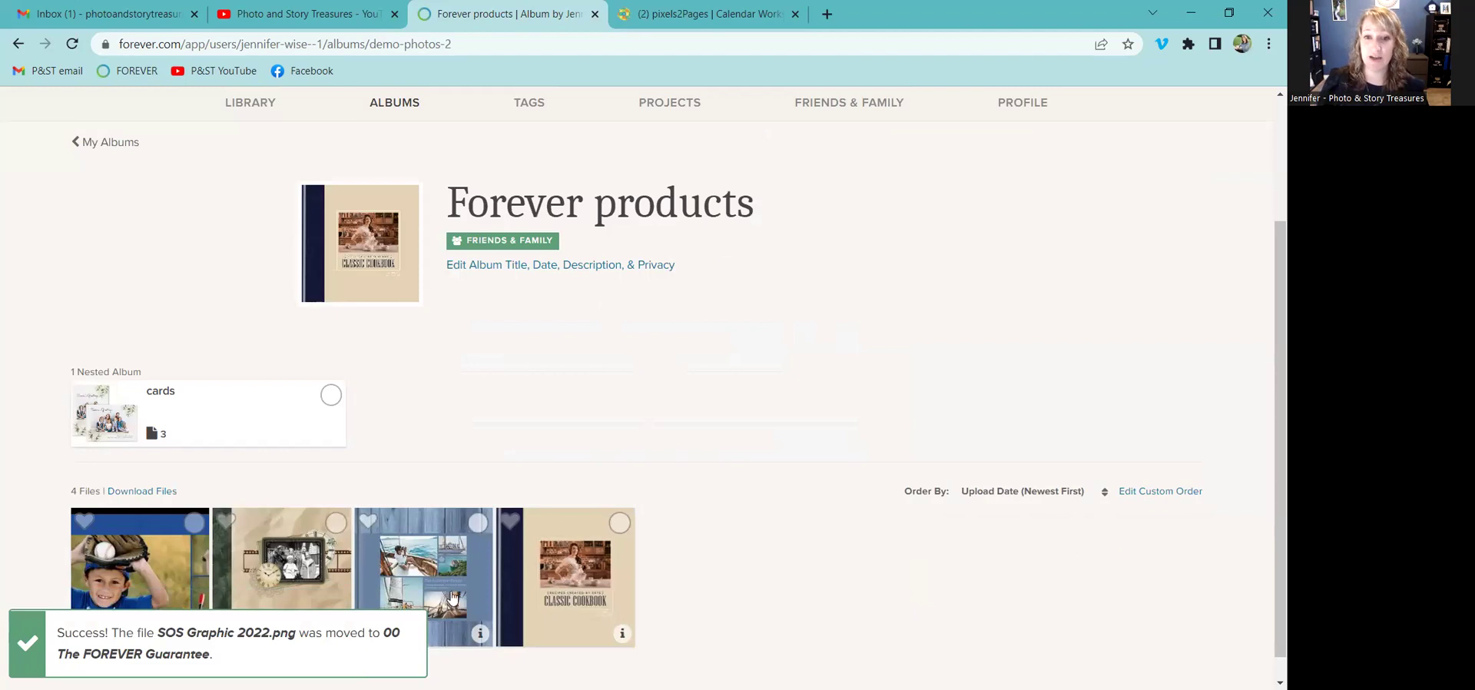
Return to the My Albums list on the way to the Tags page
{"action": "left_click", "coordinate": [126, 148]}
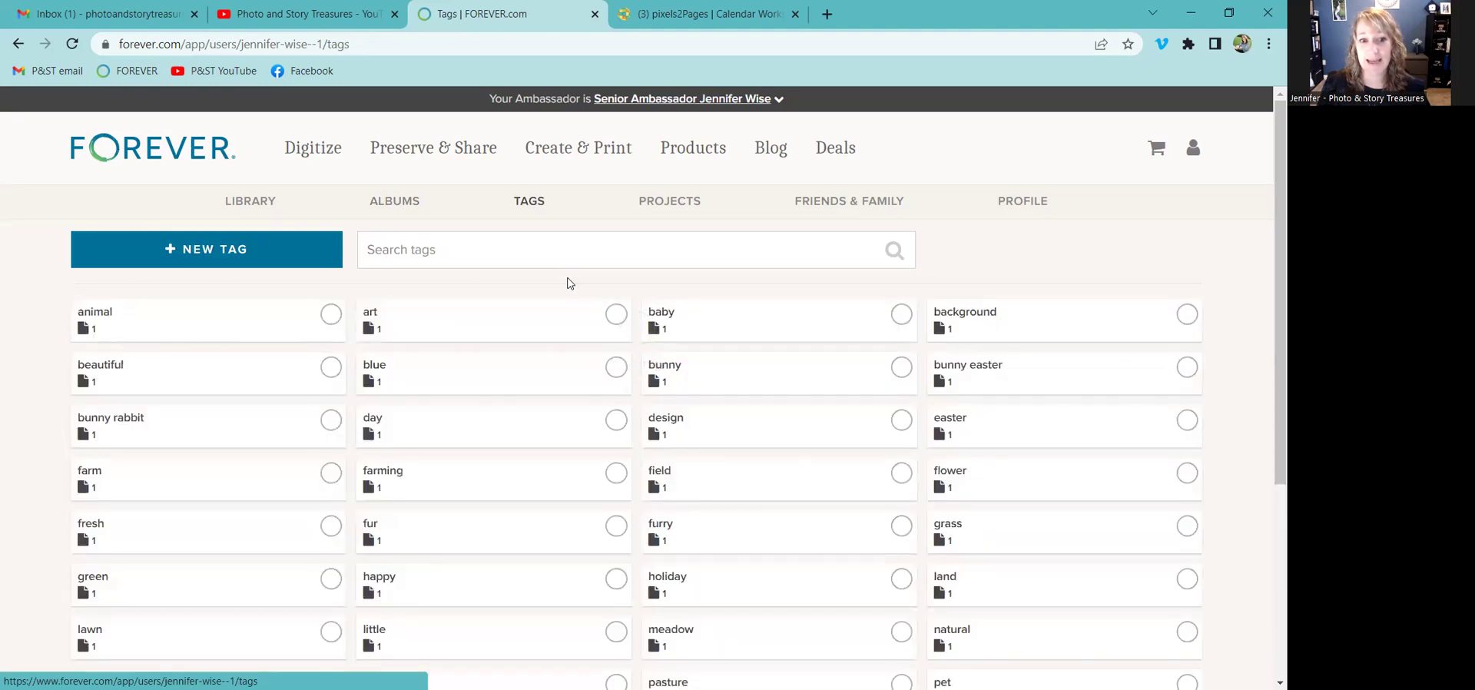
Search tags for 'weddin' and open the wedding tag with its 3 photos
{"action": "left_click", "coordinate": [447, 249]}
{"action": "type", "text": "wedd"}
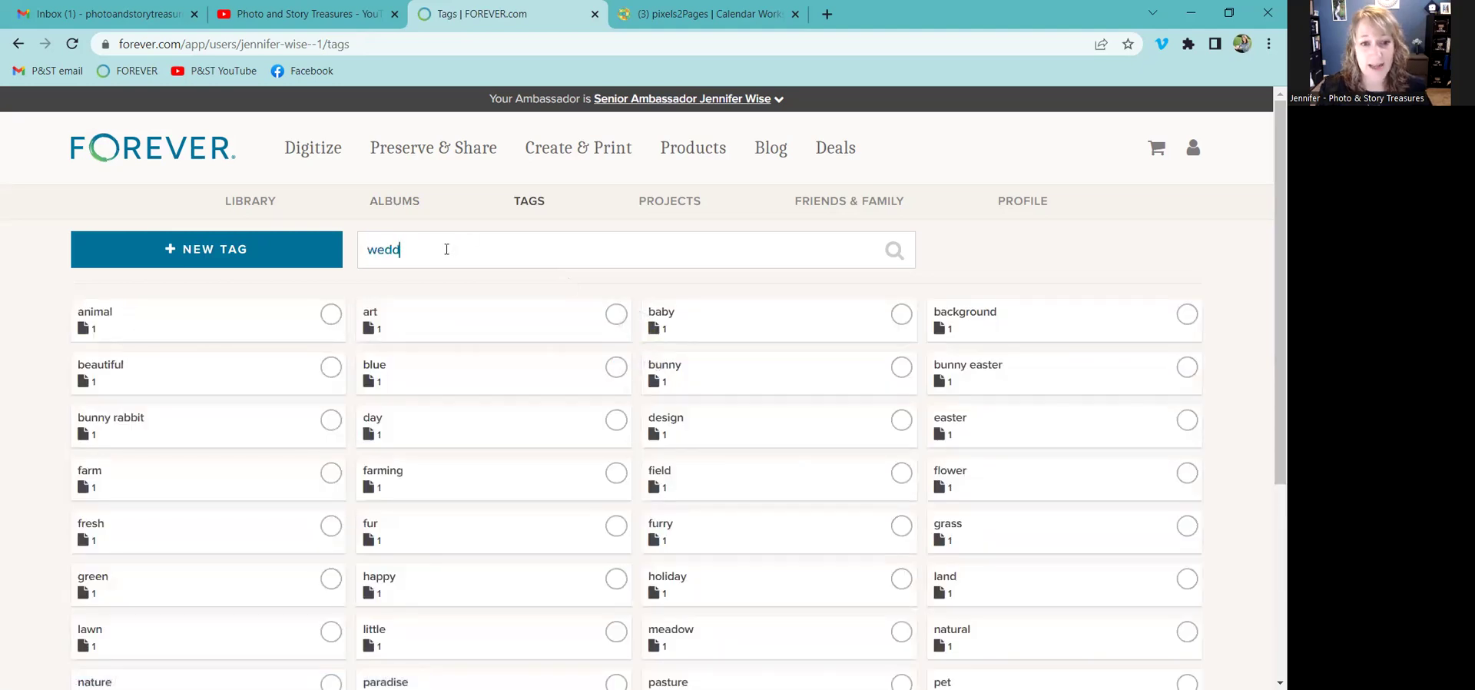
{"action": "type", "text": "in"}
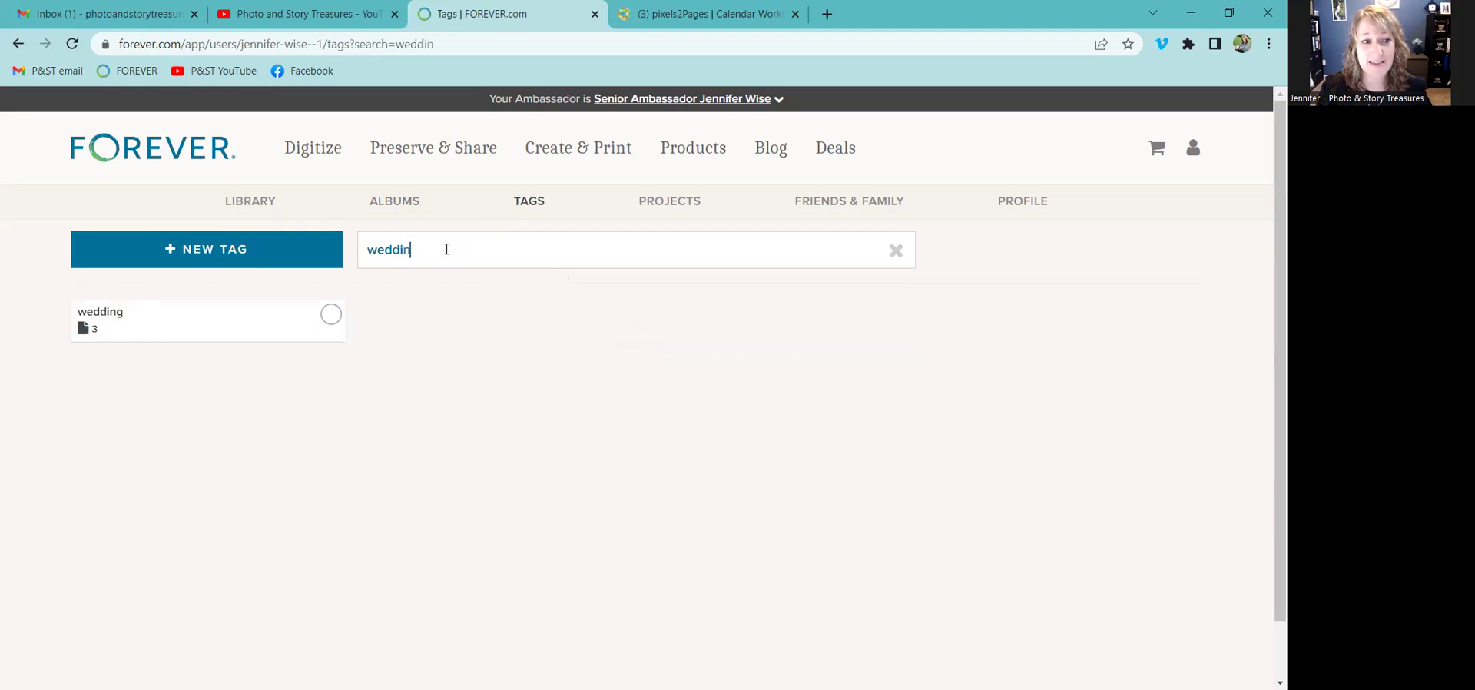
{"action": "left_click", "coordinate": [119, 315]}
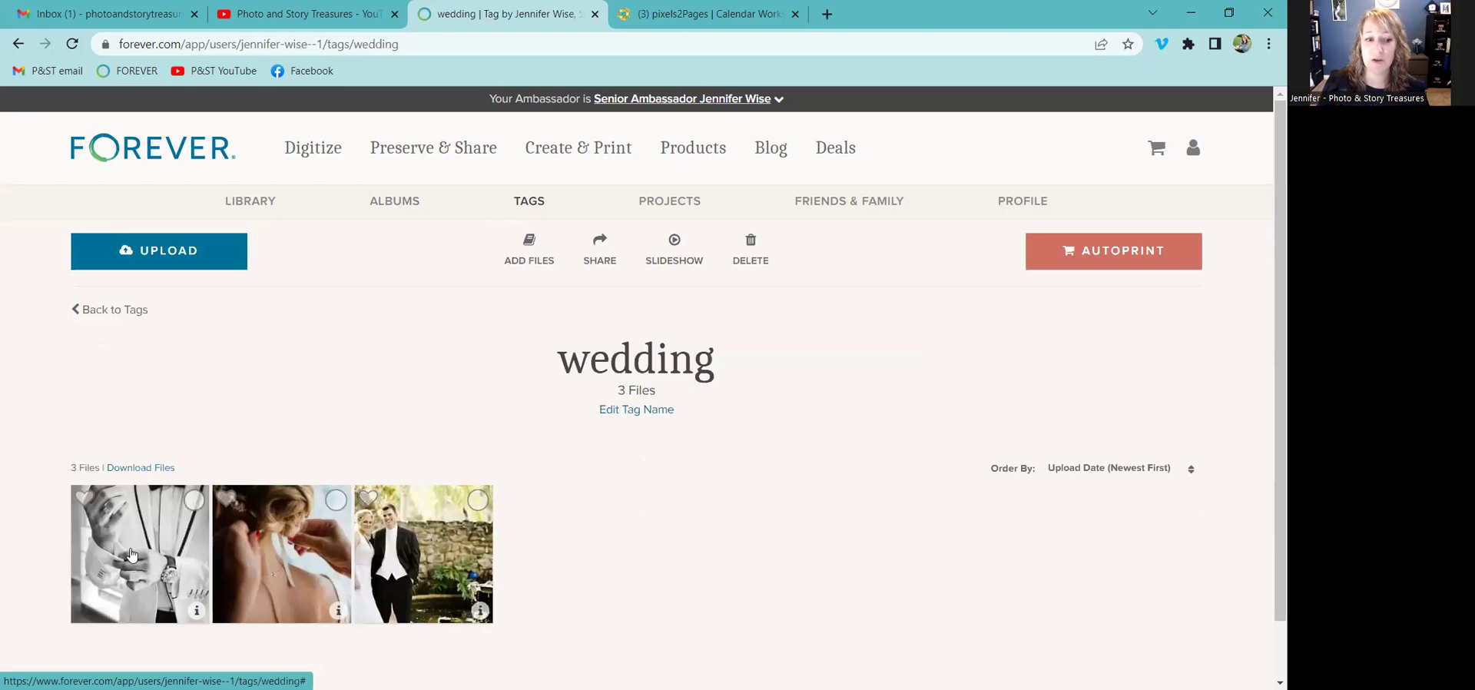